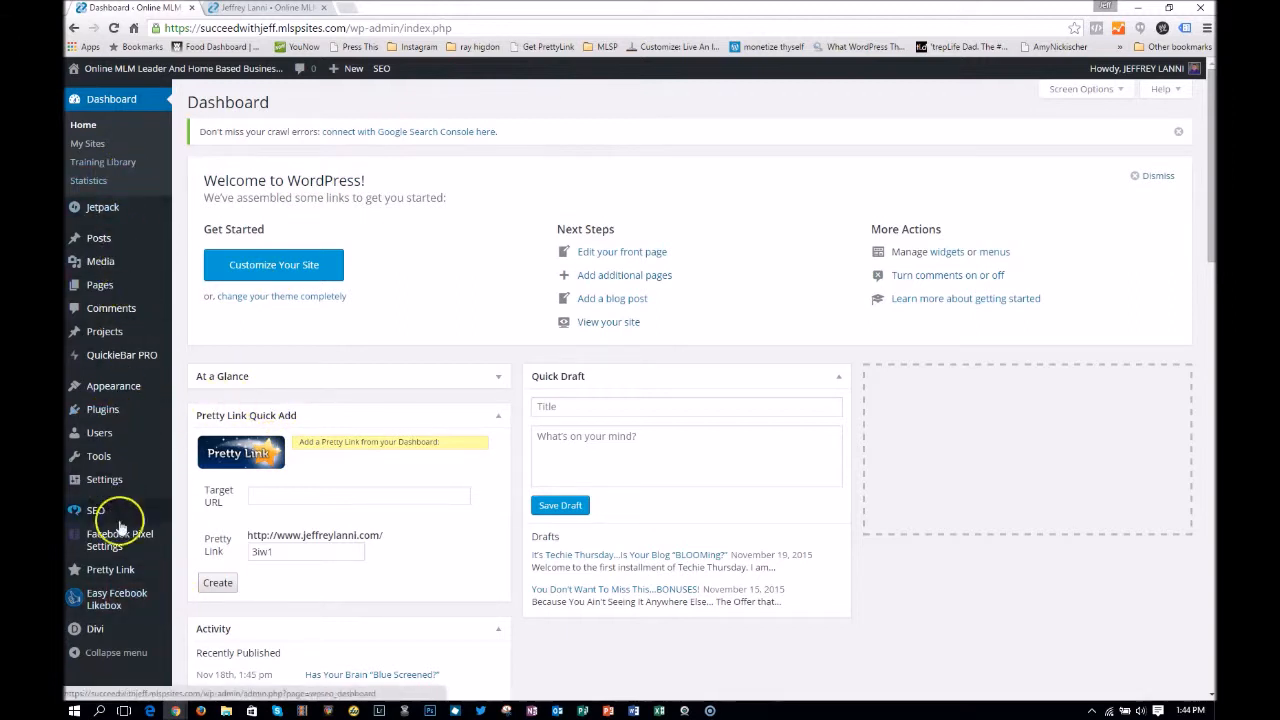
- Activate the Bloom plugin and open its optin forms page
left_click(100, 410)
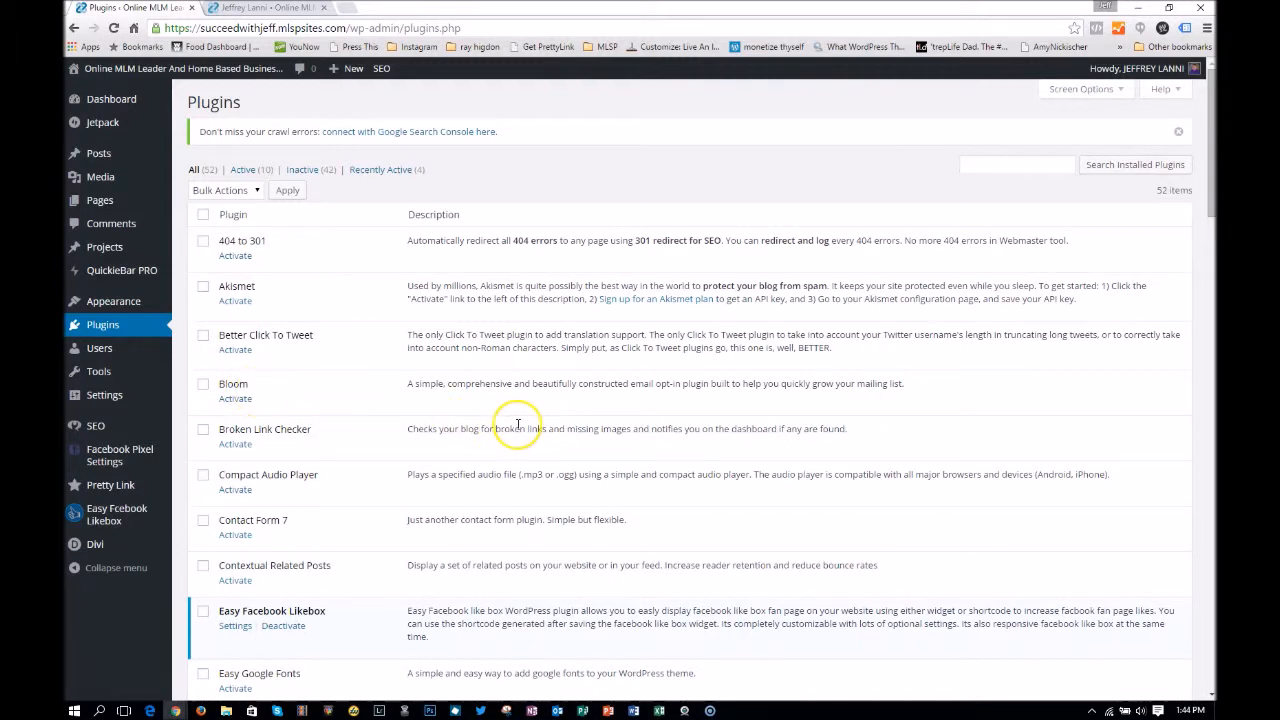
left_click(236, 400)
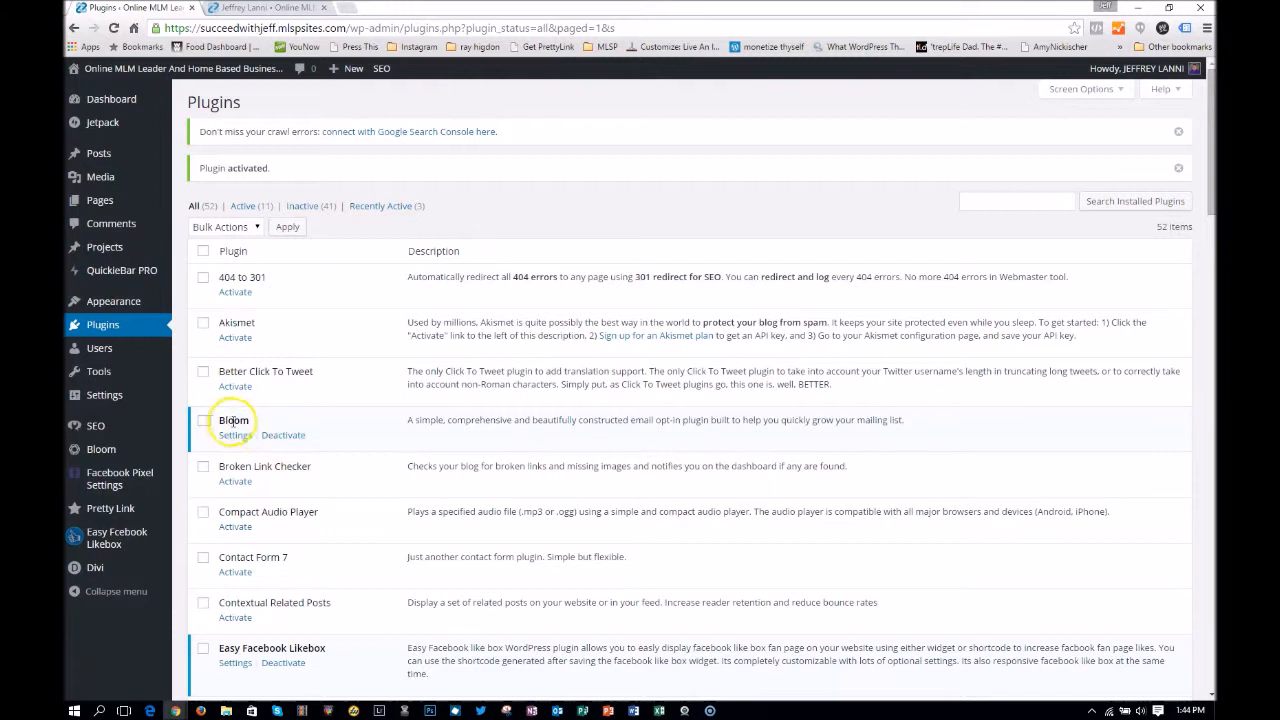
mouse_move(90, 460)
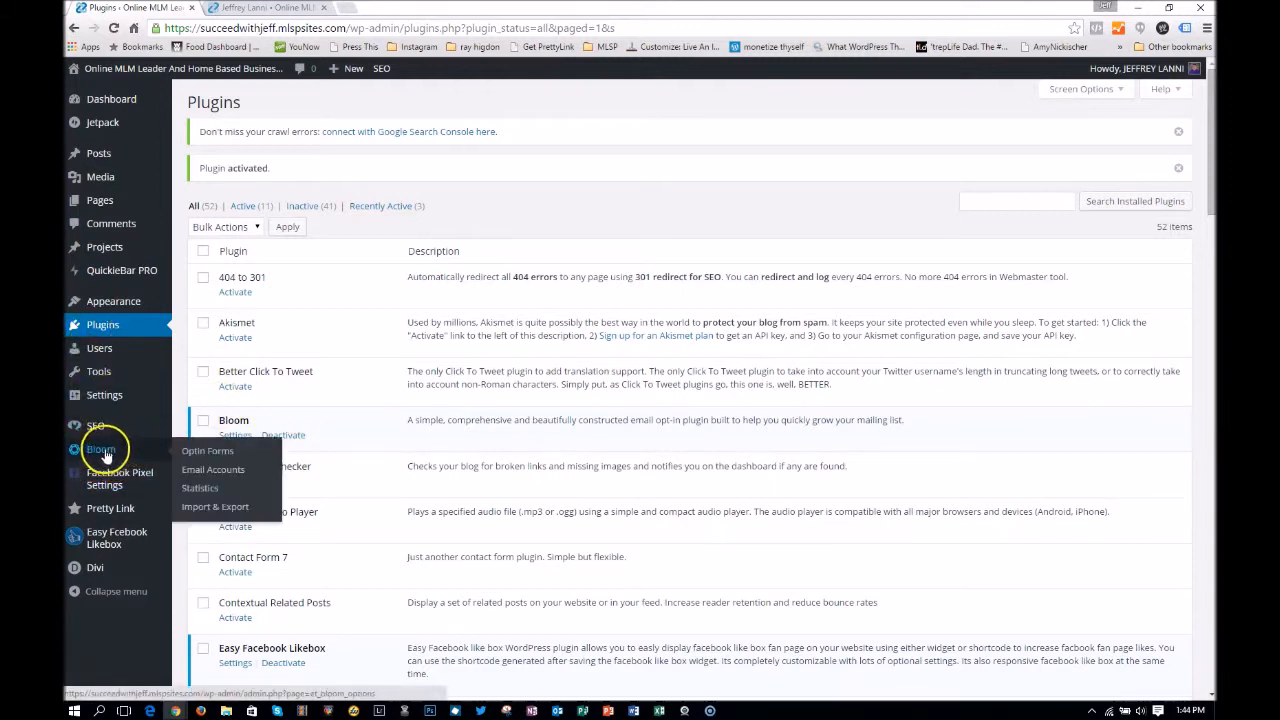
left_click(97, 453)
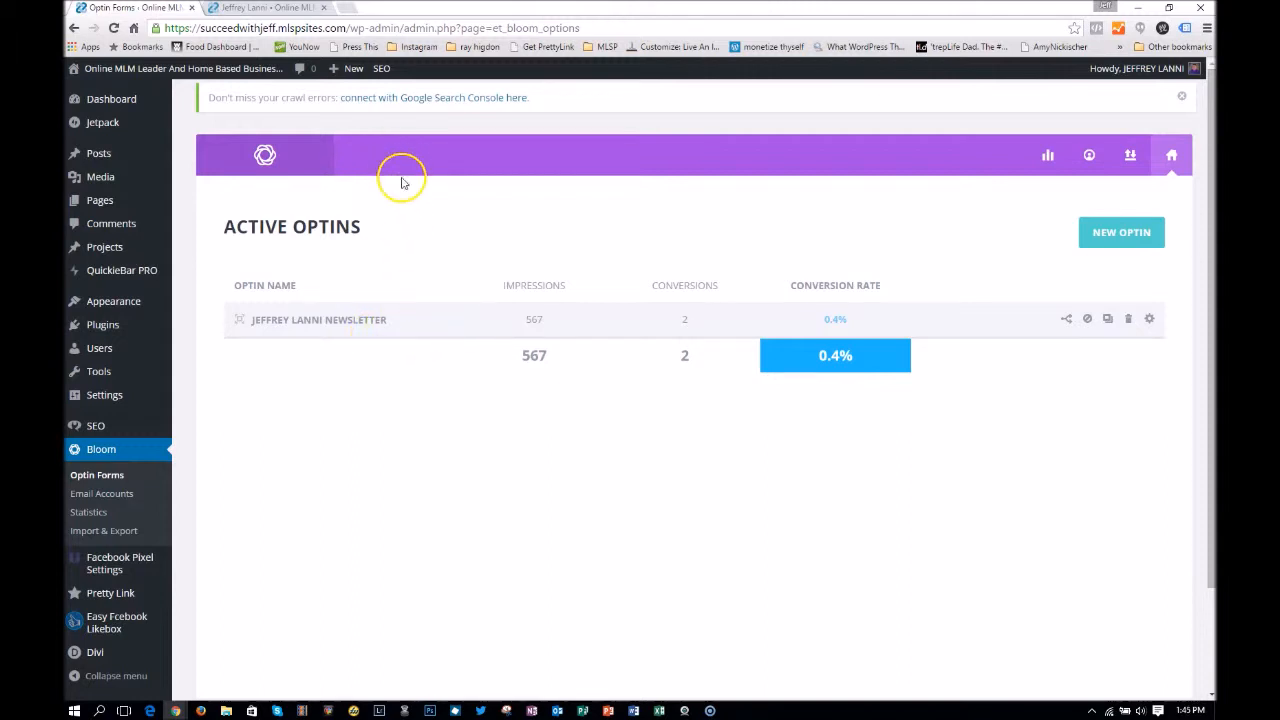
- Reload the live site's home page to check its newsletter pop-up, dismiss the pop-up and look over the page
left_click(284, 9)
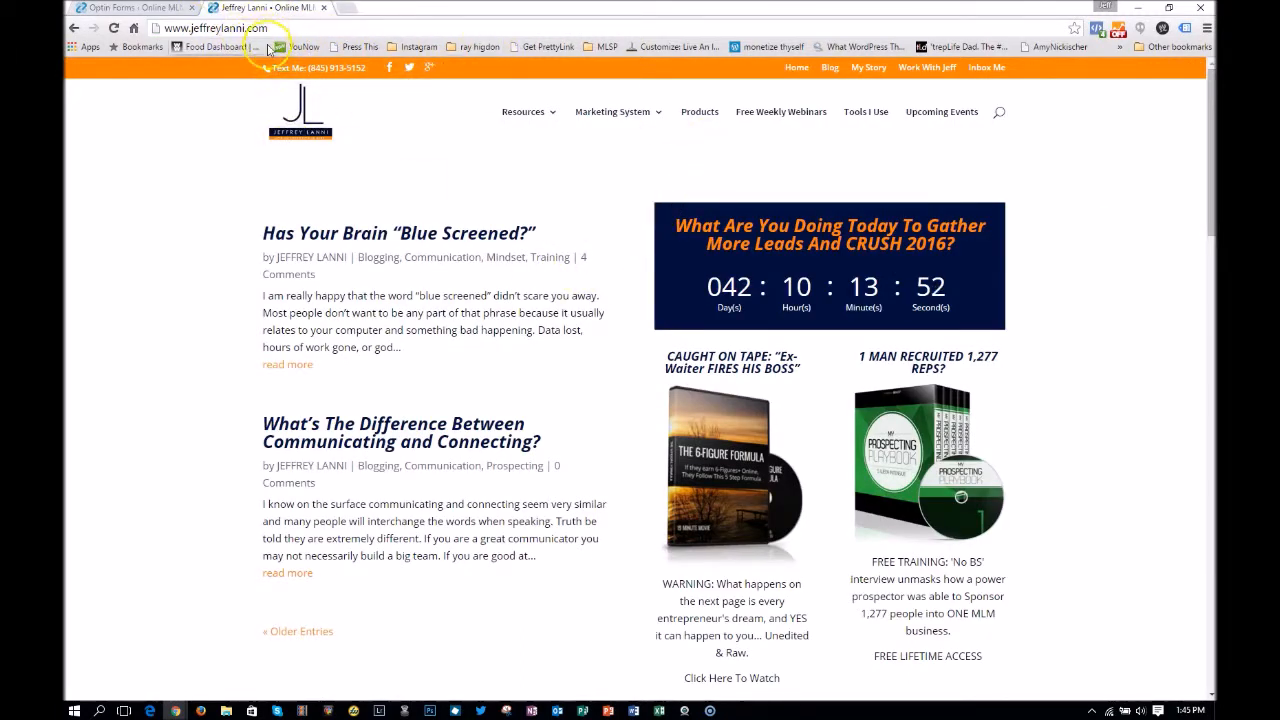
left_click(113, 28)
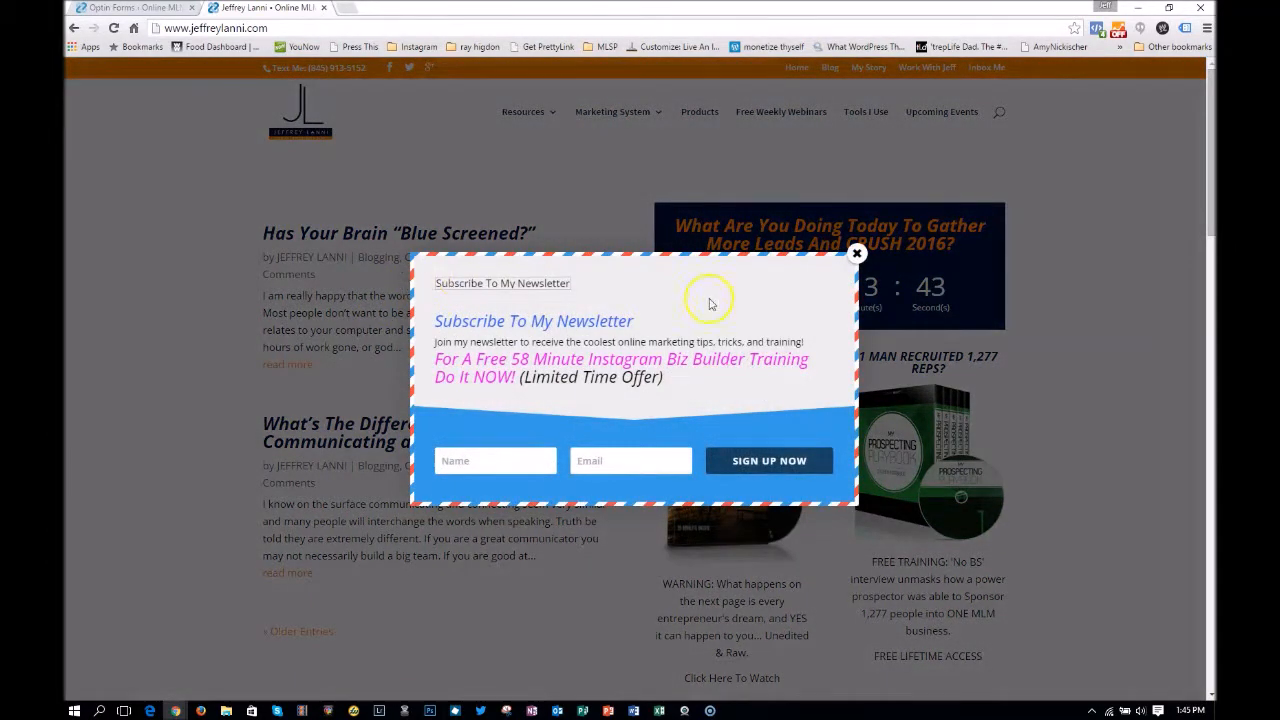
left_click(858, 258)
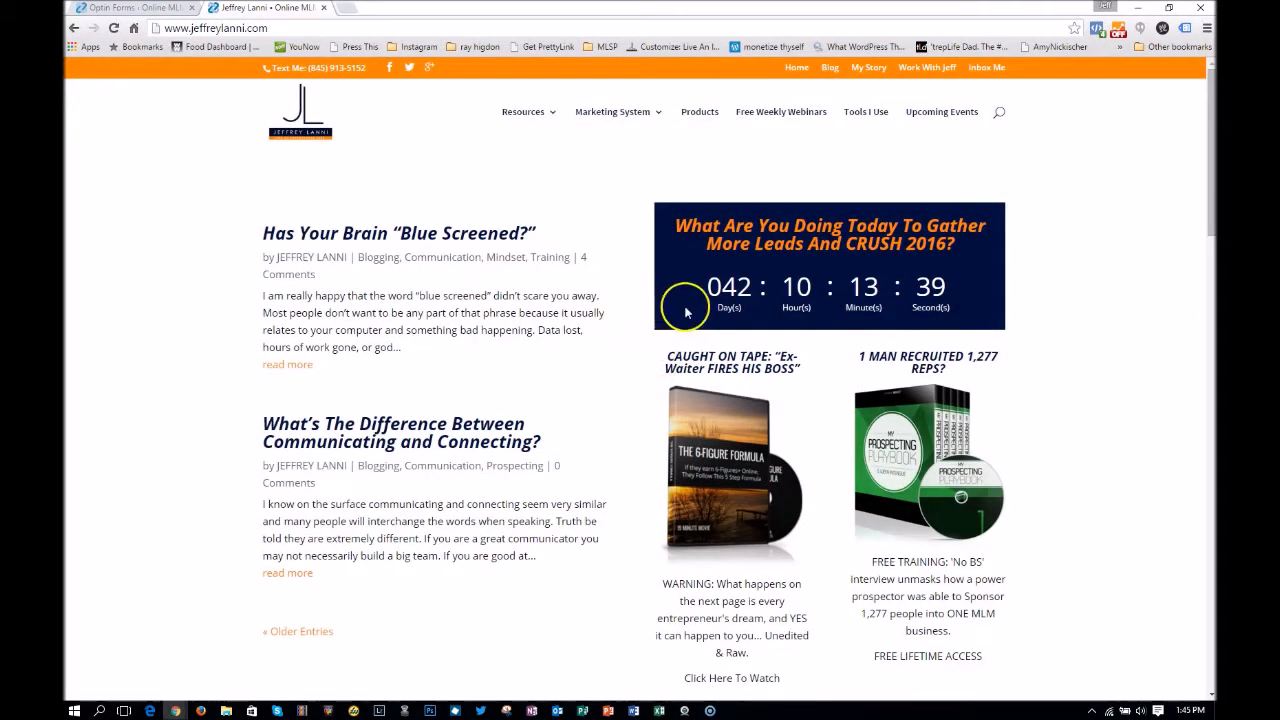
scroll(524, 283, "down", 10)
scroll(543, 291, "up", 10)
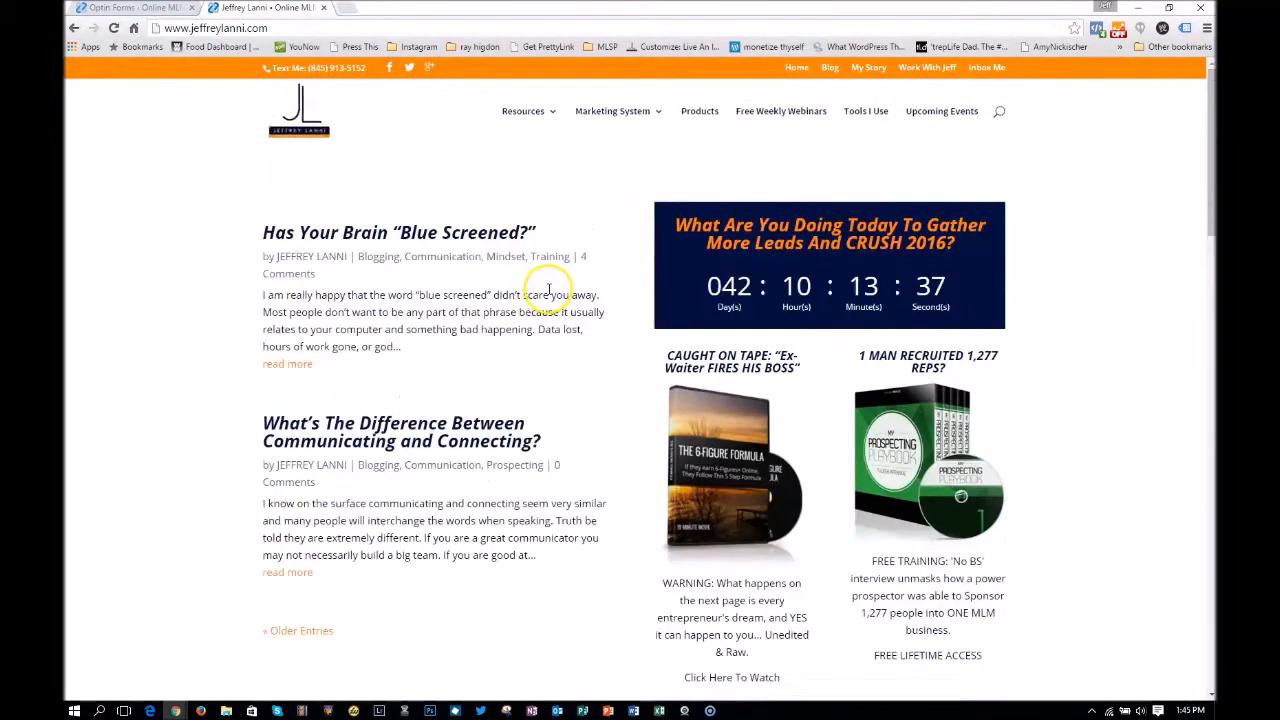
- Check the newsletter pop-up on the "Has Your Brain 'Blue Screened?'" post and again on the home page, dismissing it each time
left_click(397, 234)
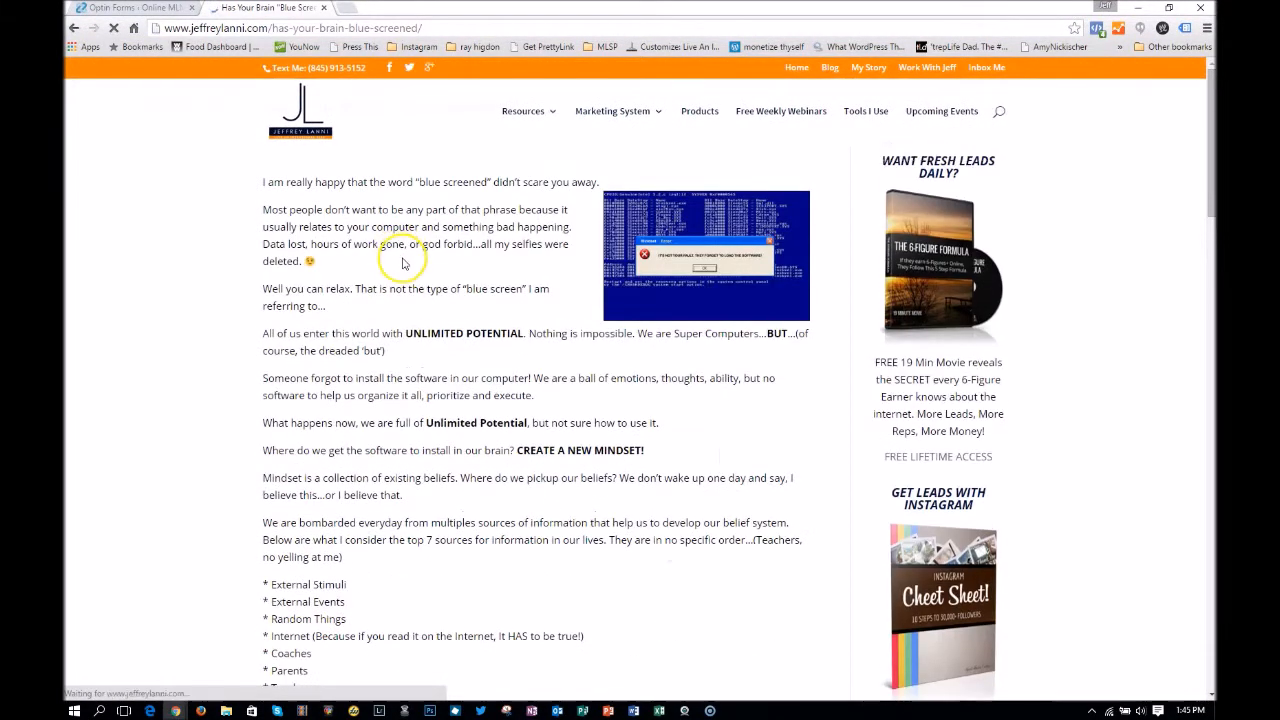
scroll(671, 336, "down", 4)
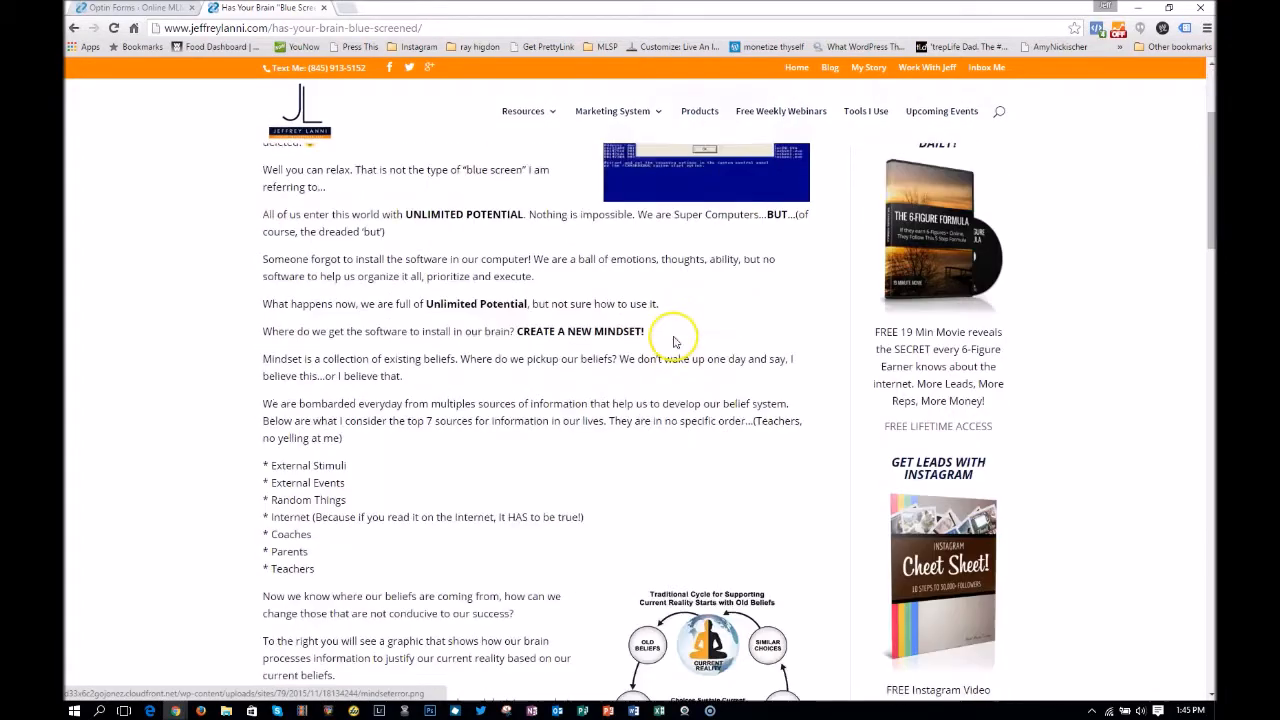
scroll(673, 342, "down", 5)
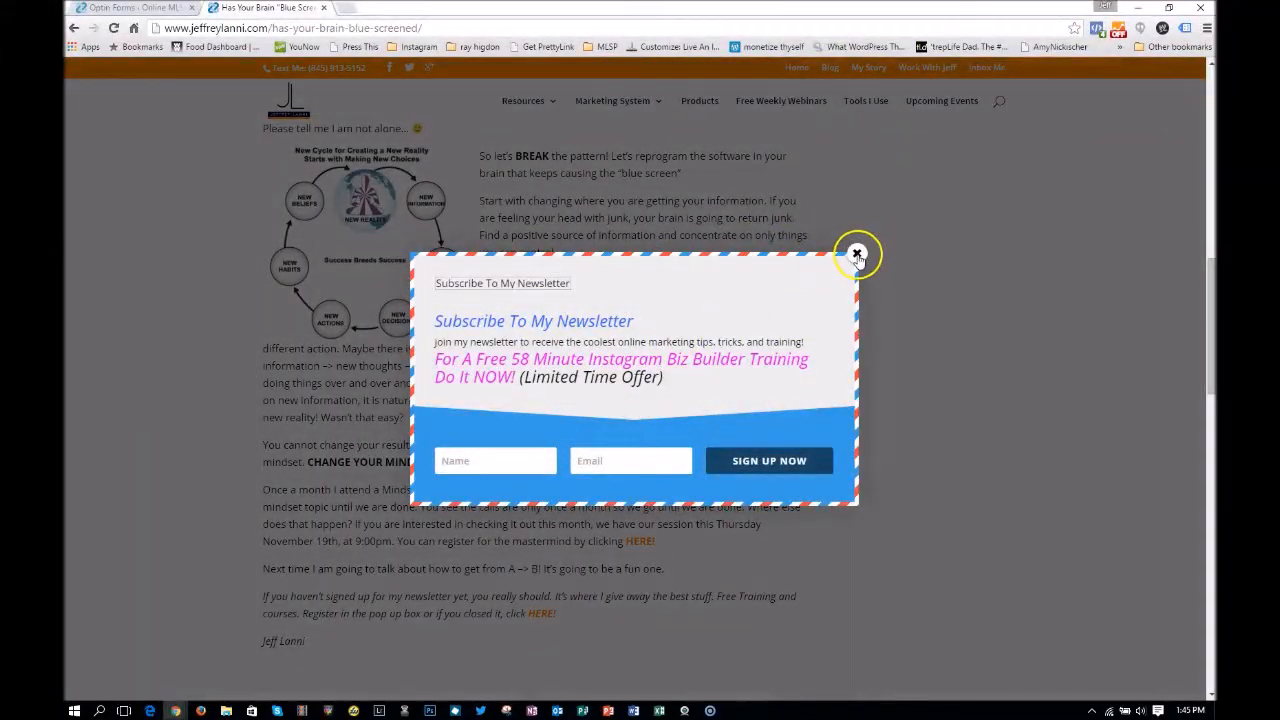
left_click(857, 256)
scroll(657, 329, "down", 7)
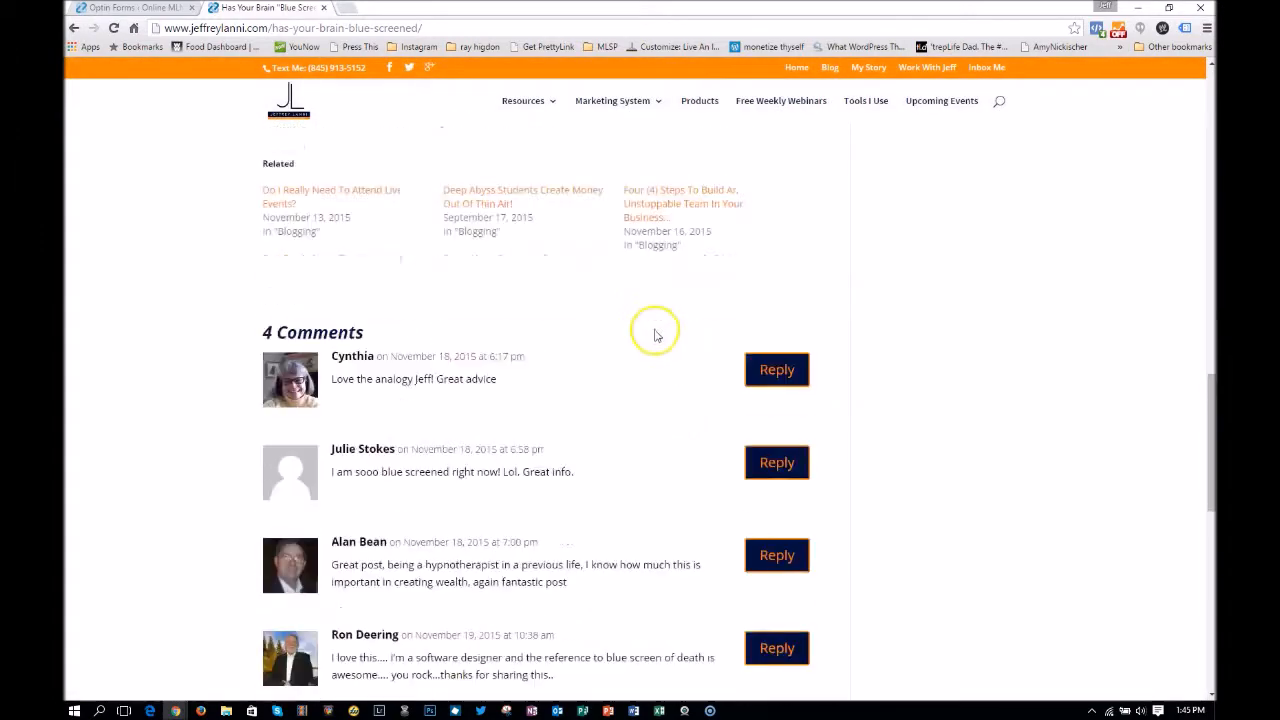
scroll(660, 336, "up", 8)
scroll(662, 336, "up", 10)
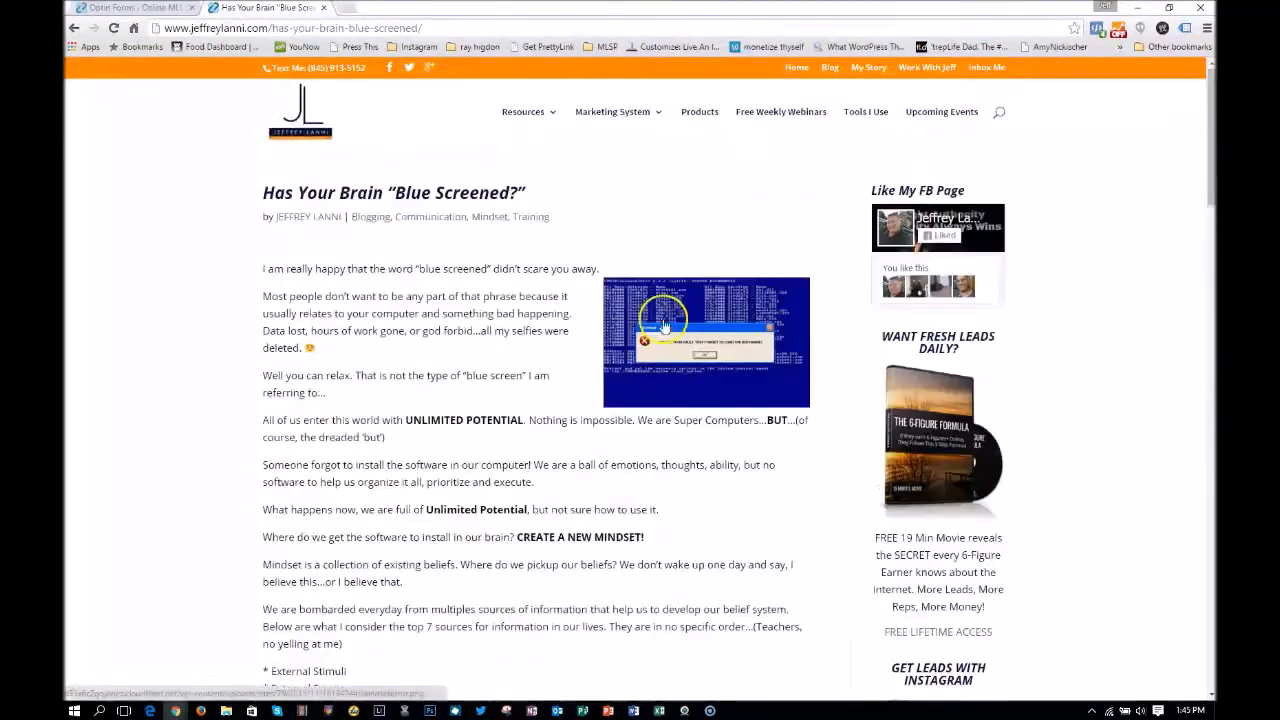
left_click(297, 114)
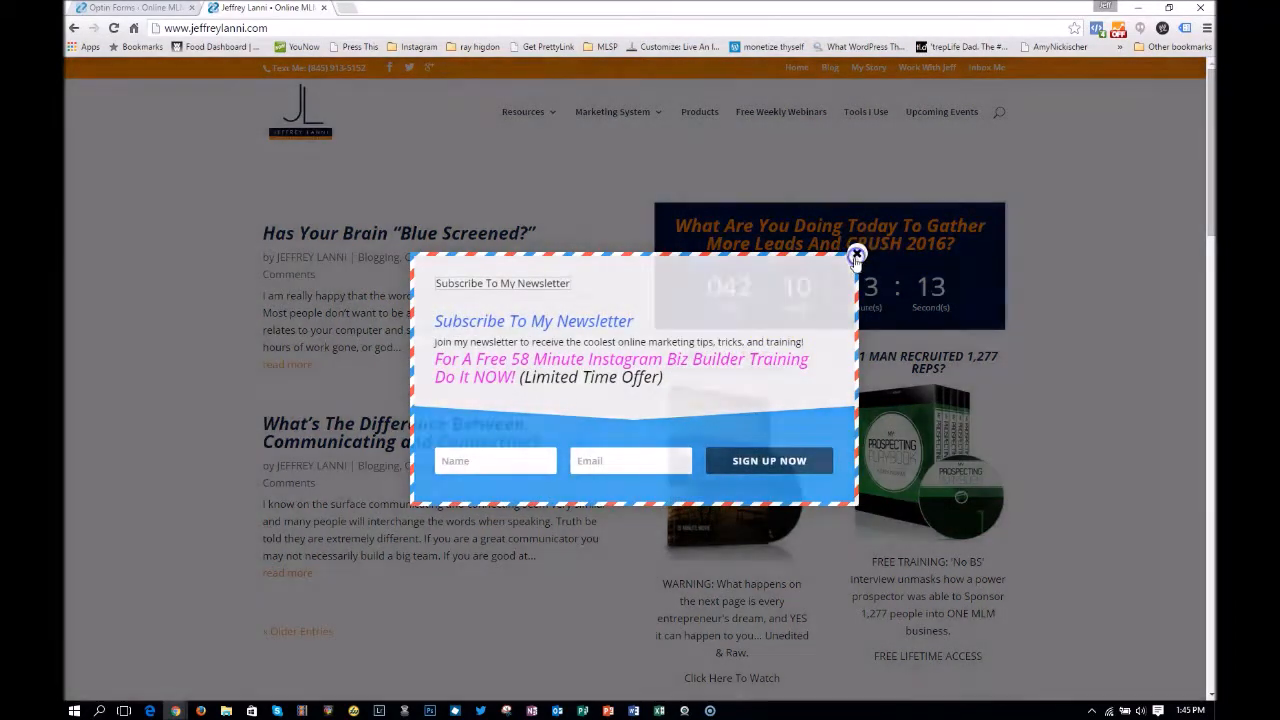
left_click(856, 255)
- Return to the Bloom optin forms page and create a new optin of the Pop Up type
left_click(140, 10)
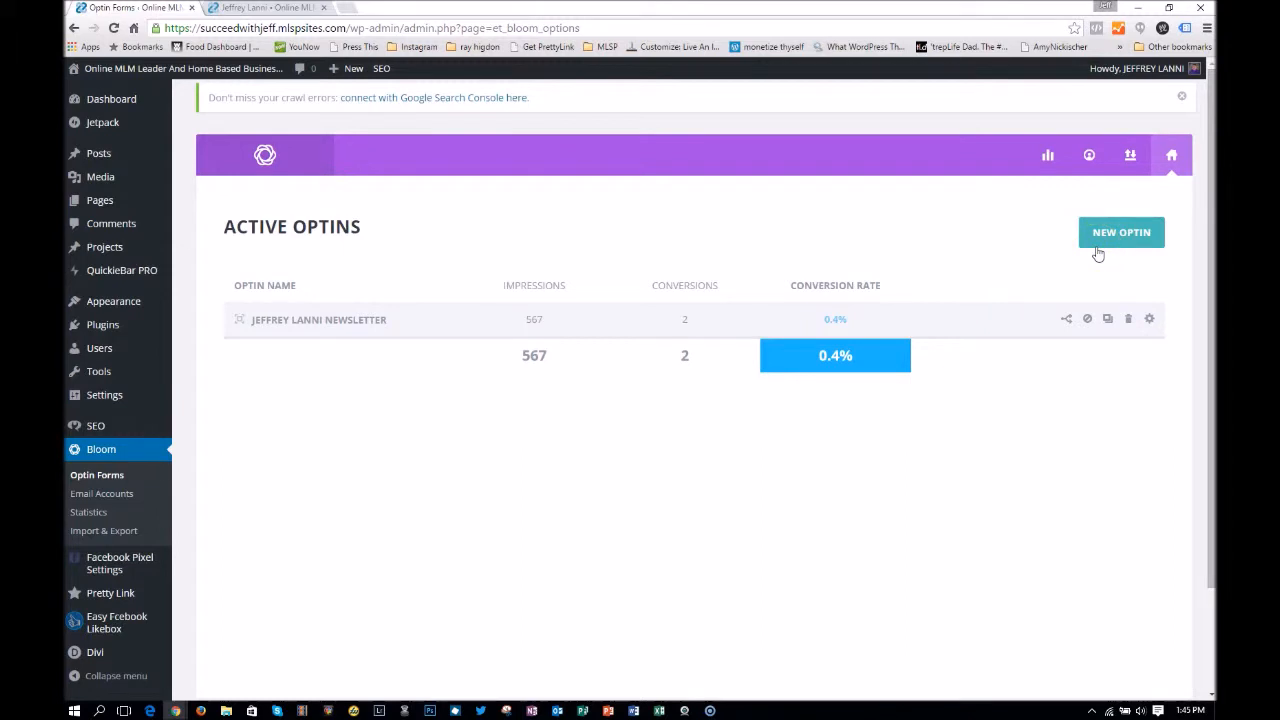
left_click(1167, 278)
left_click(1124, 234)
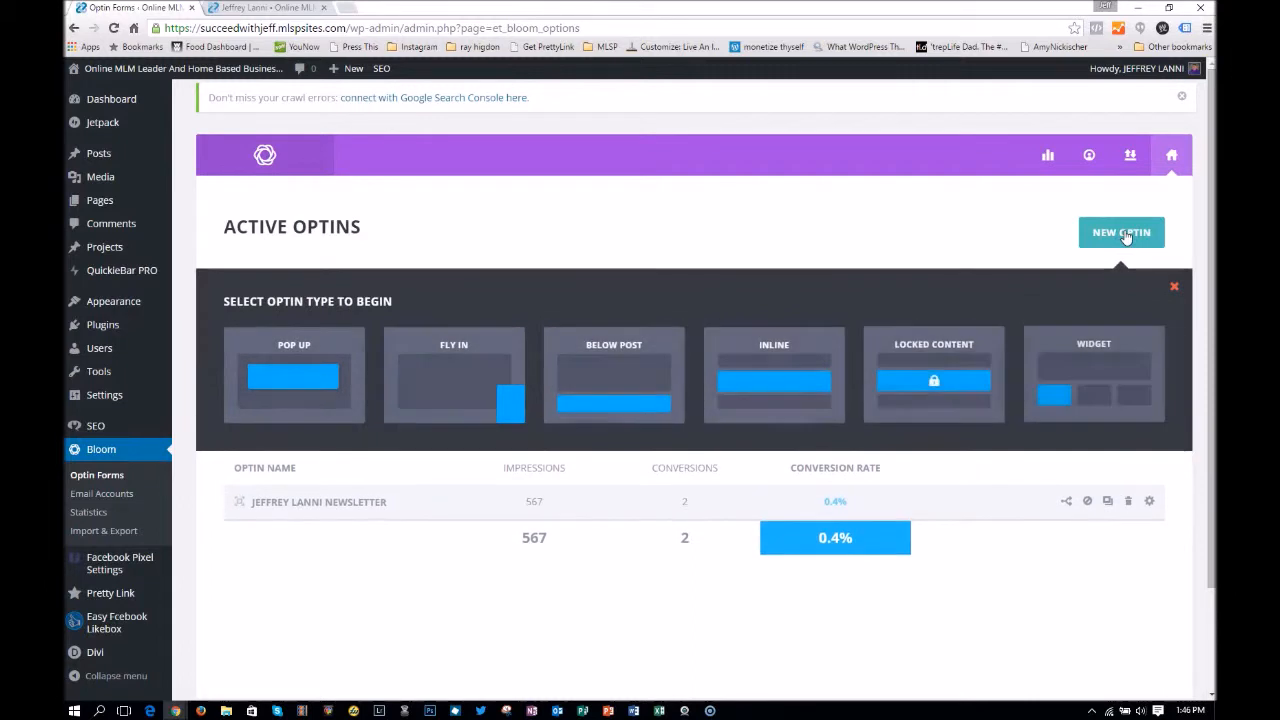
left_click(284, 373)
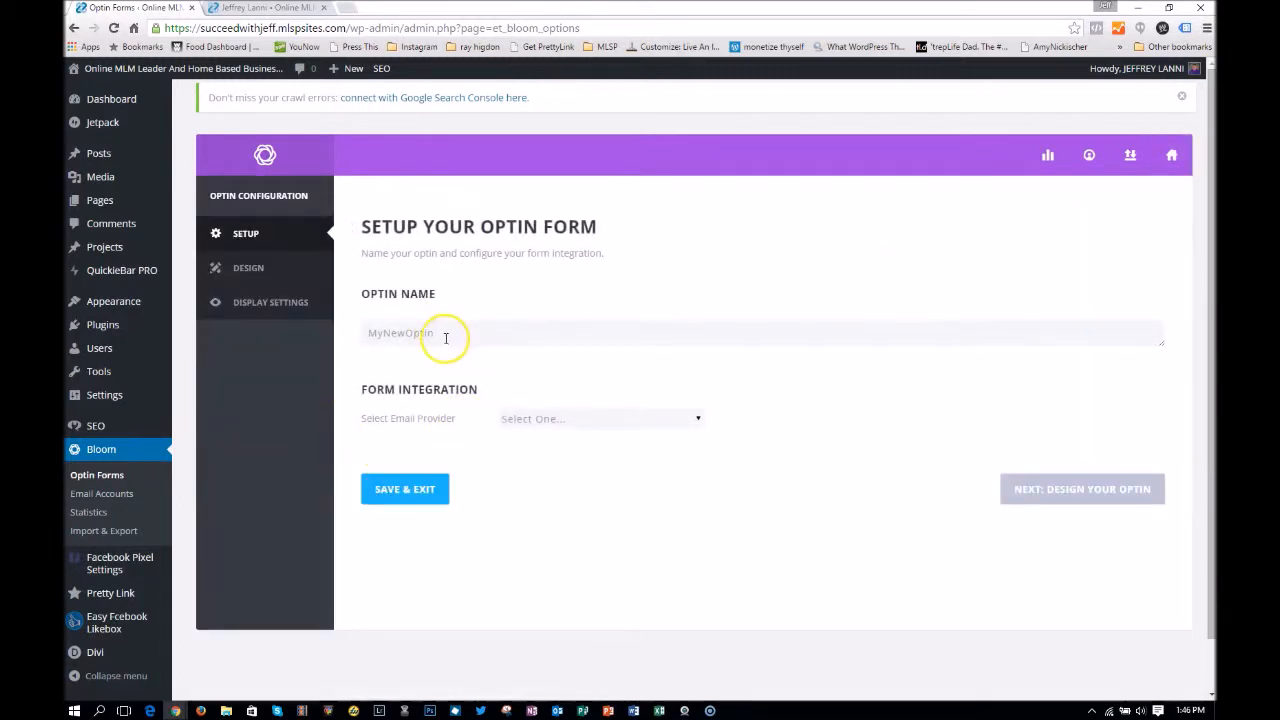
- Name the new optin "Video Opt In"
left_click_drag(449, 331, 367, 331)
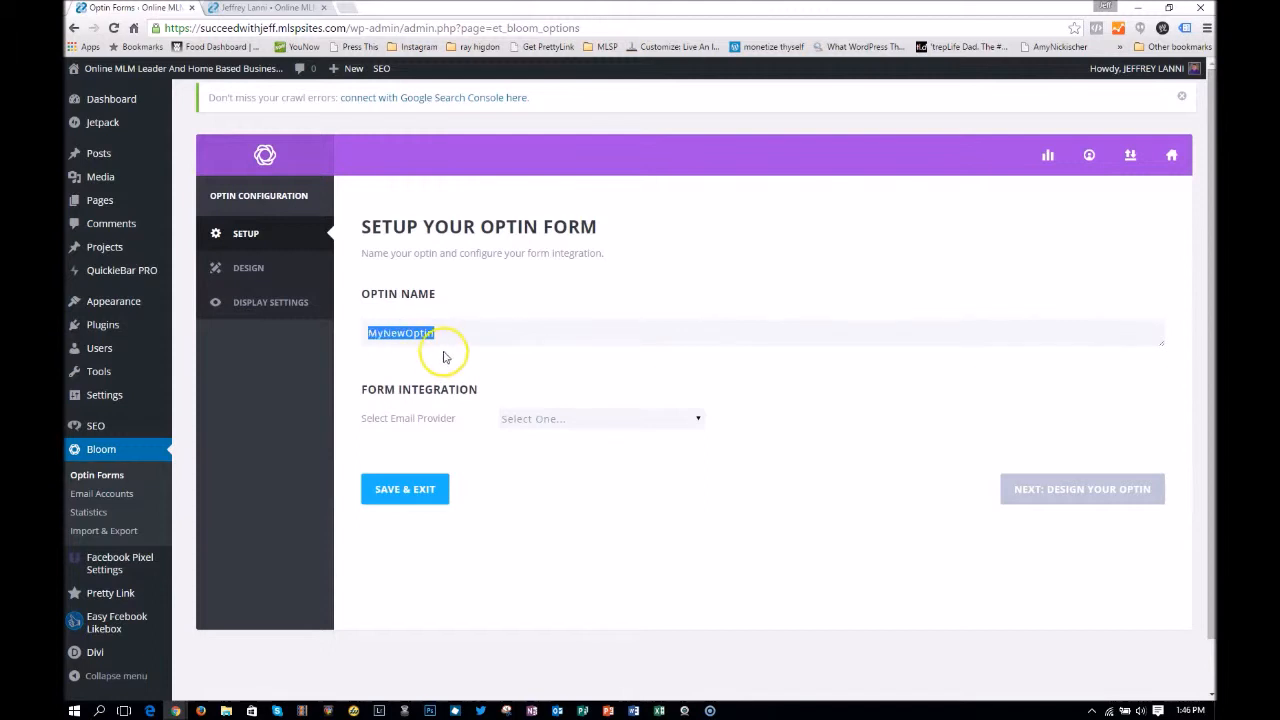
left_click(456, 341)
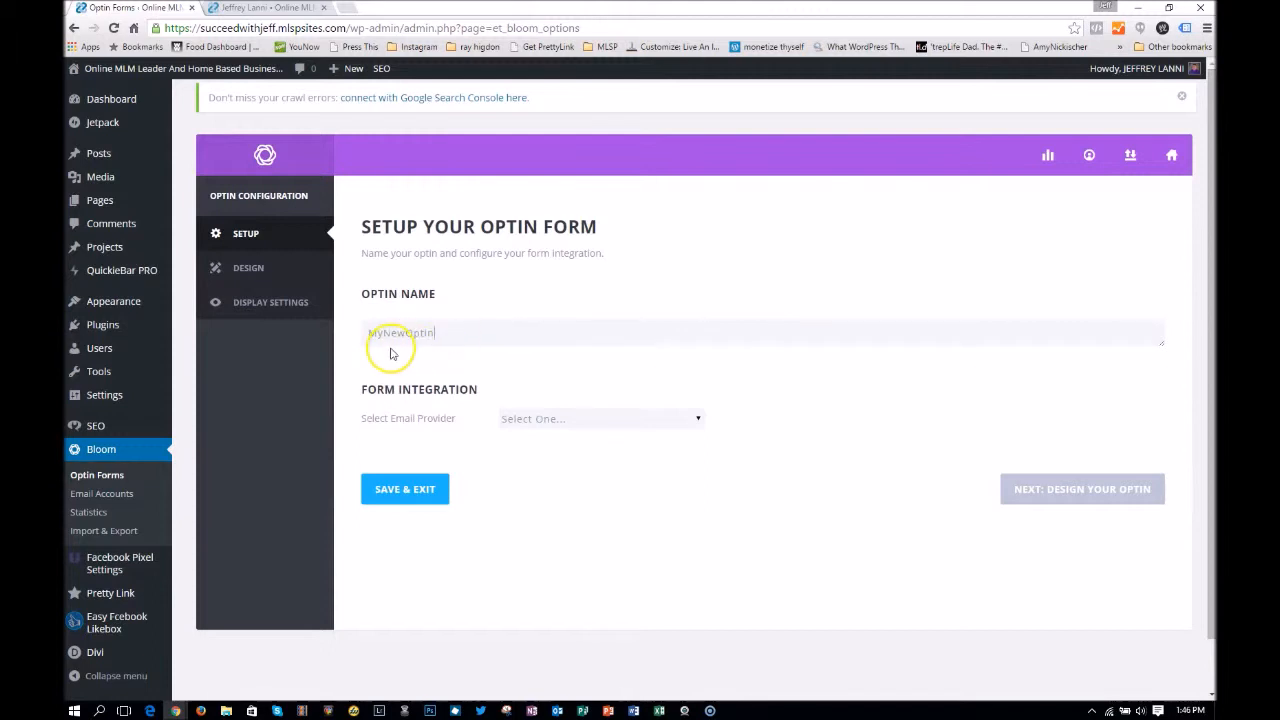
double_click(443, 337)
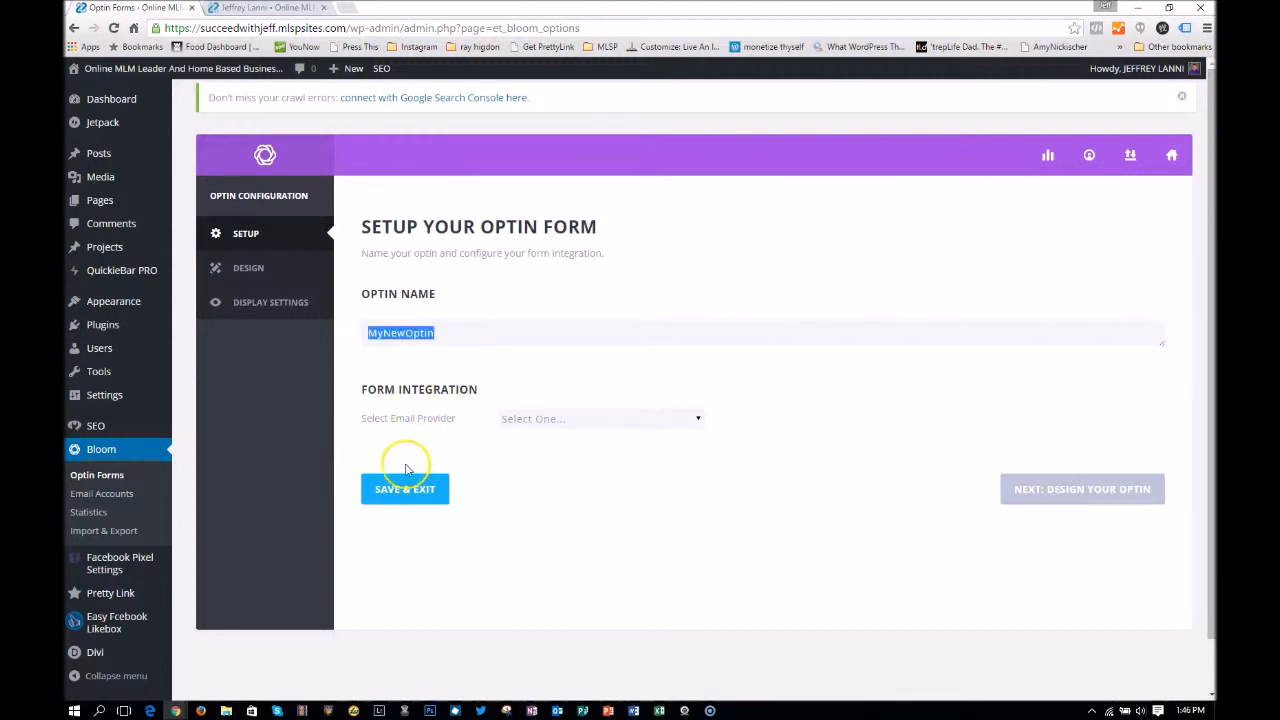
type("Video")
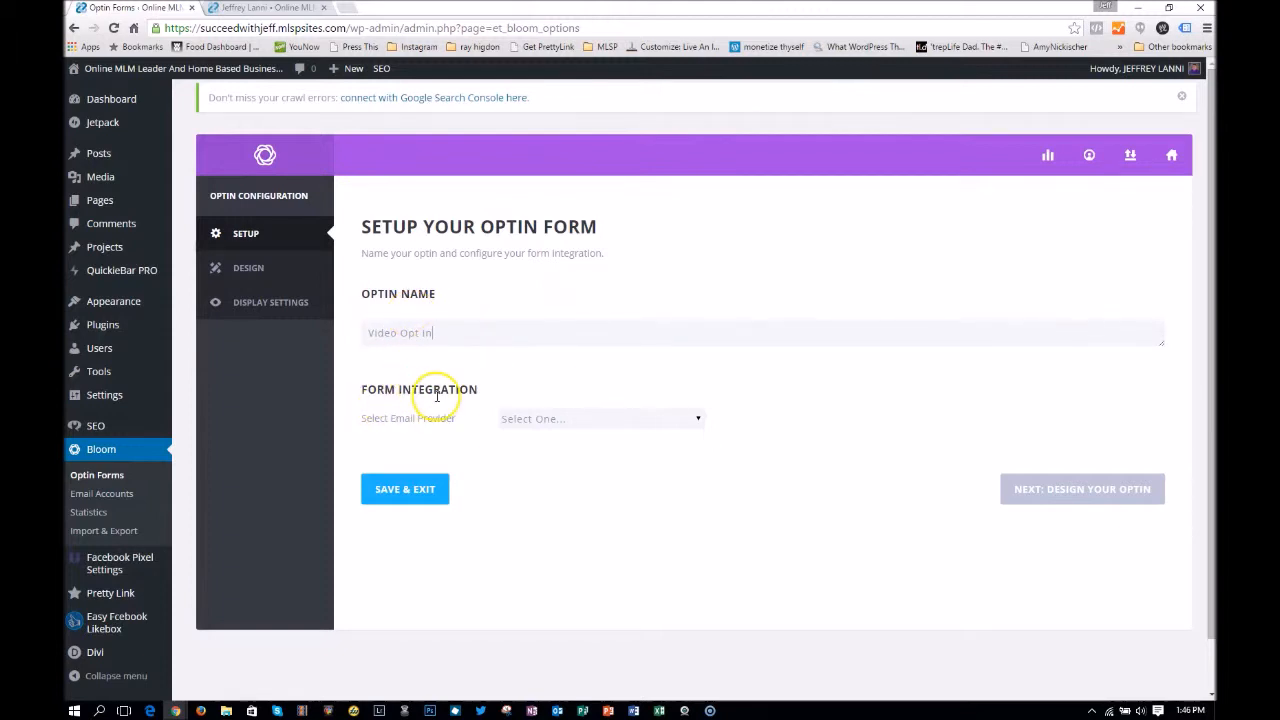
- Integrate the form with AWeber, using the existing connected account and the MLSP Campaigns email list
left_click(697, 420)
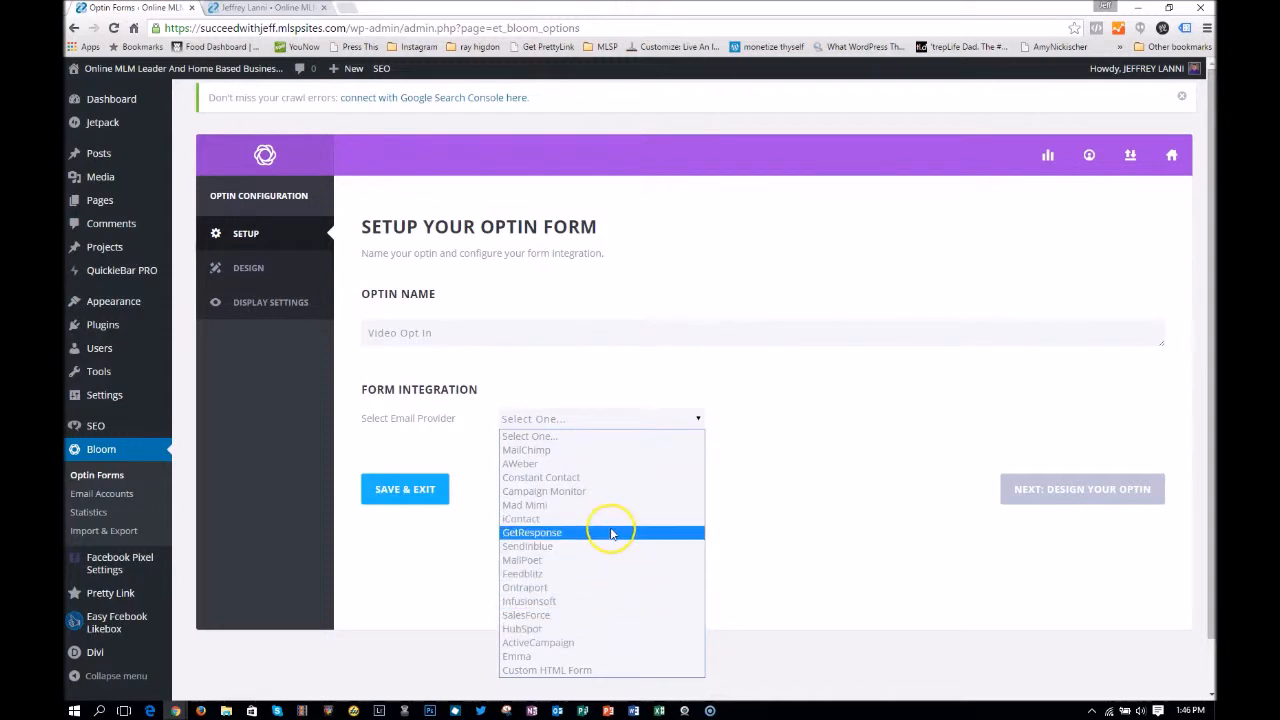
left_click(602, 465)
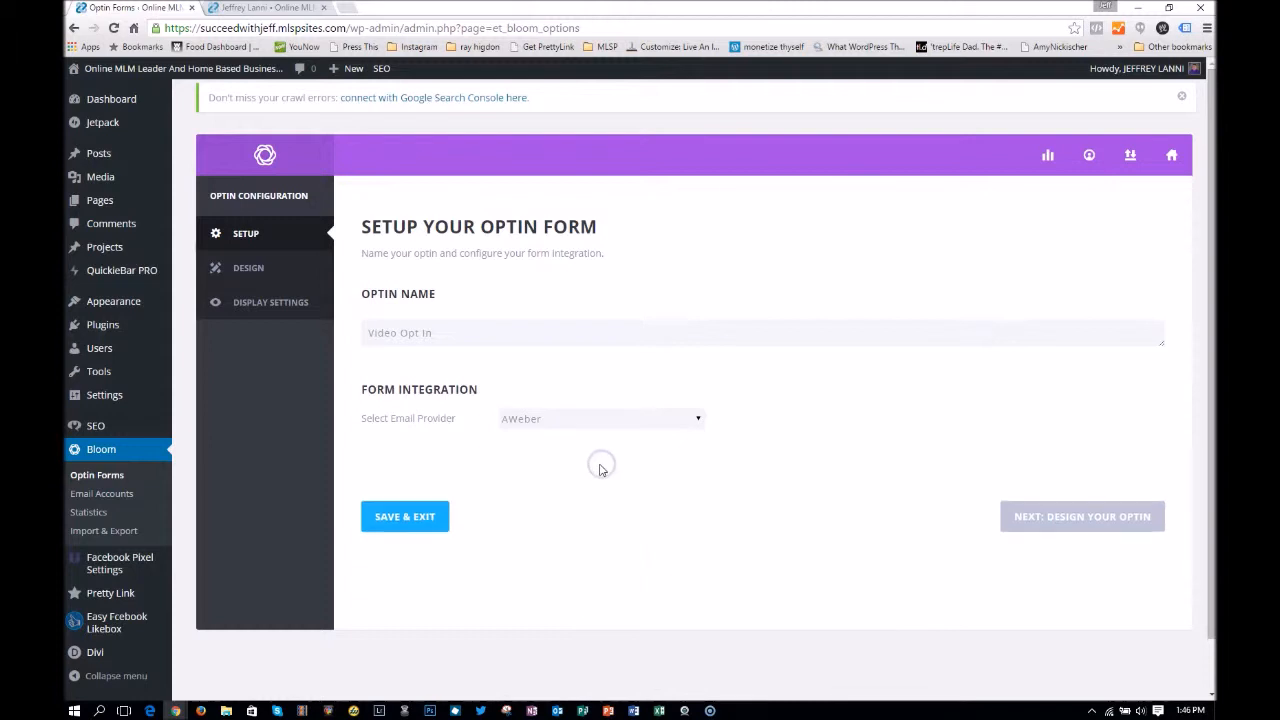
left_click(597, 451)
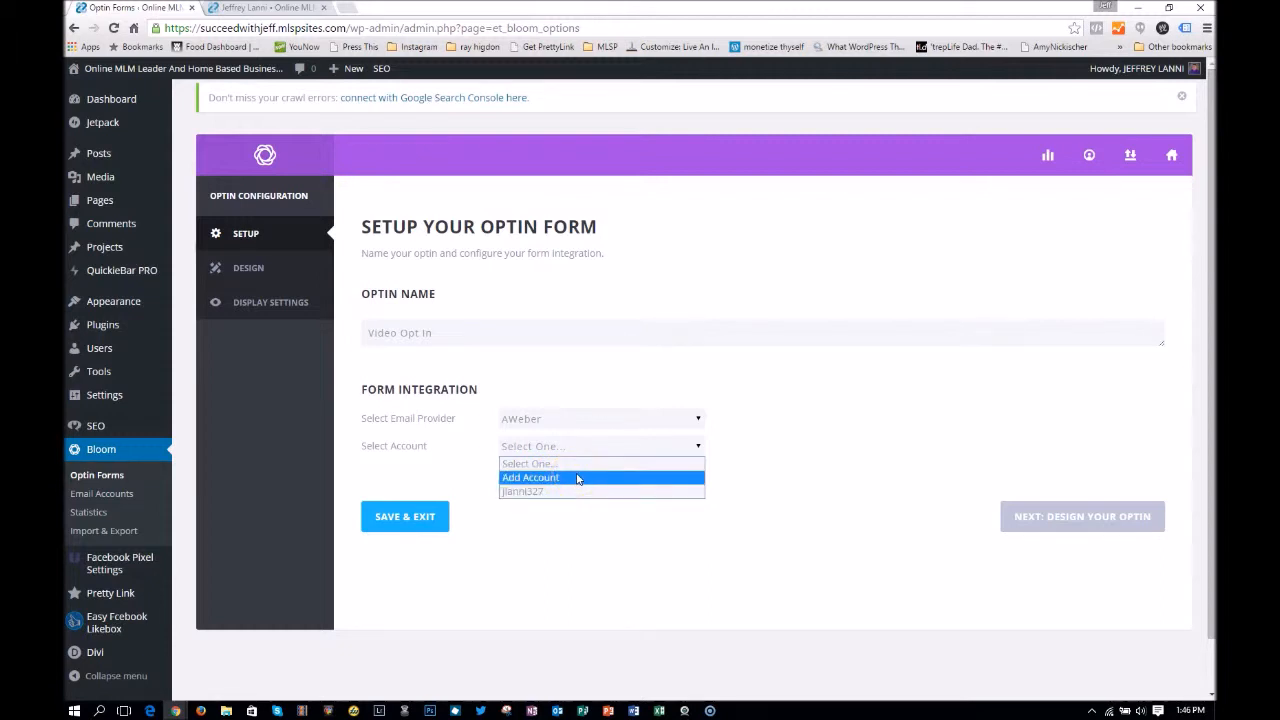
left_click(574, 490)
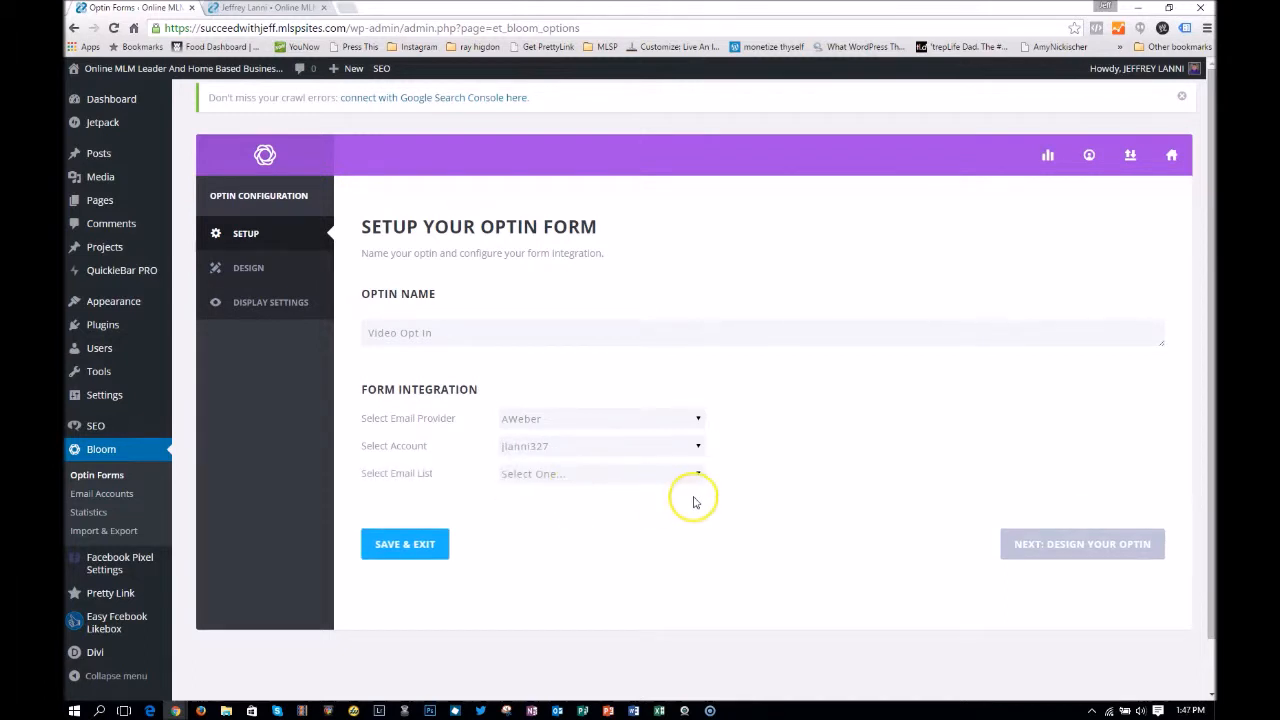
left_click(697, 476)
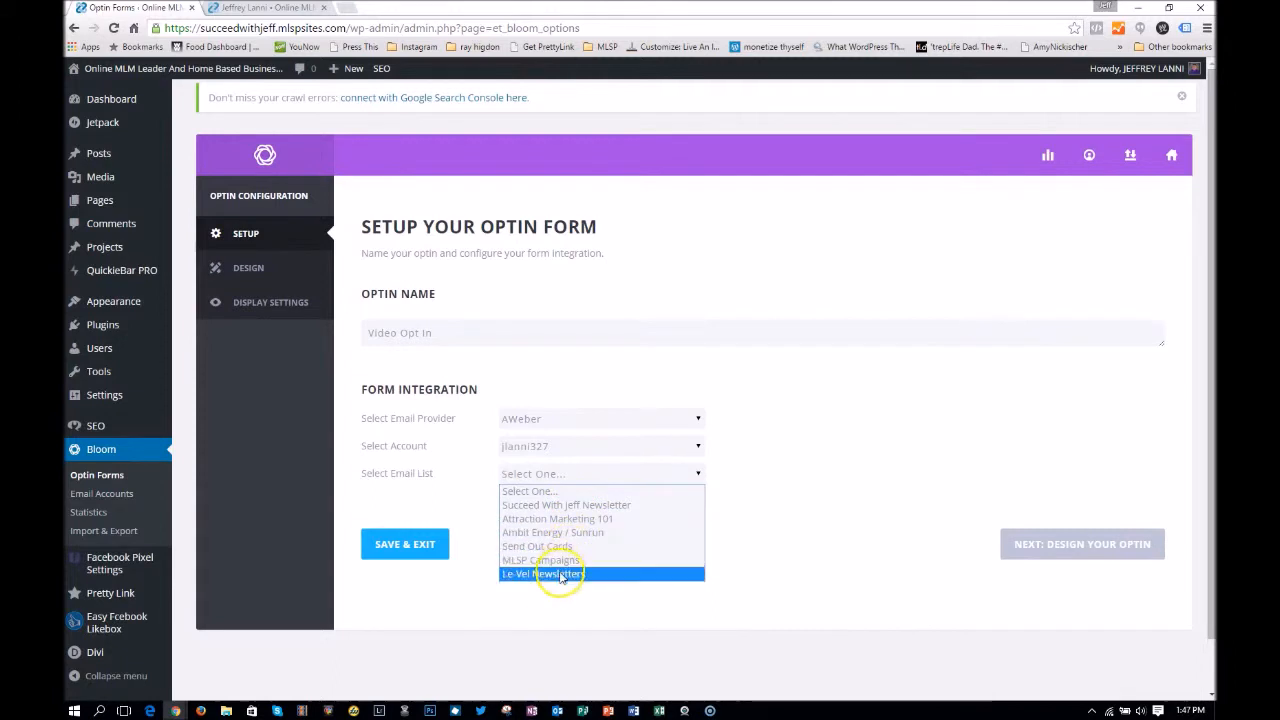
left_click(536, 560)
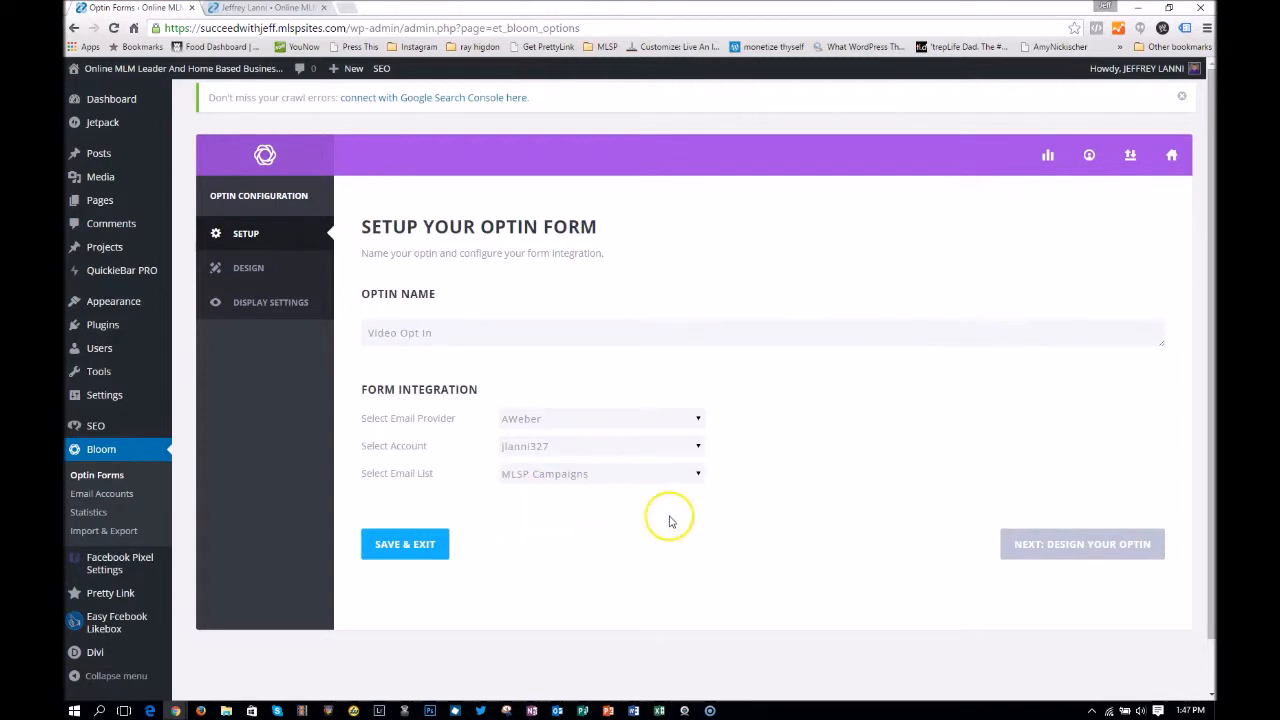
- Browse the optin design templates, keep the preselected first one, continue to its customization and dismiss the form preview
left_click(245, 268)
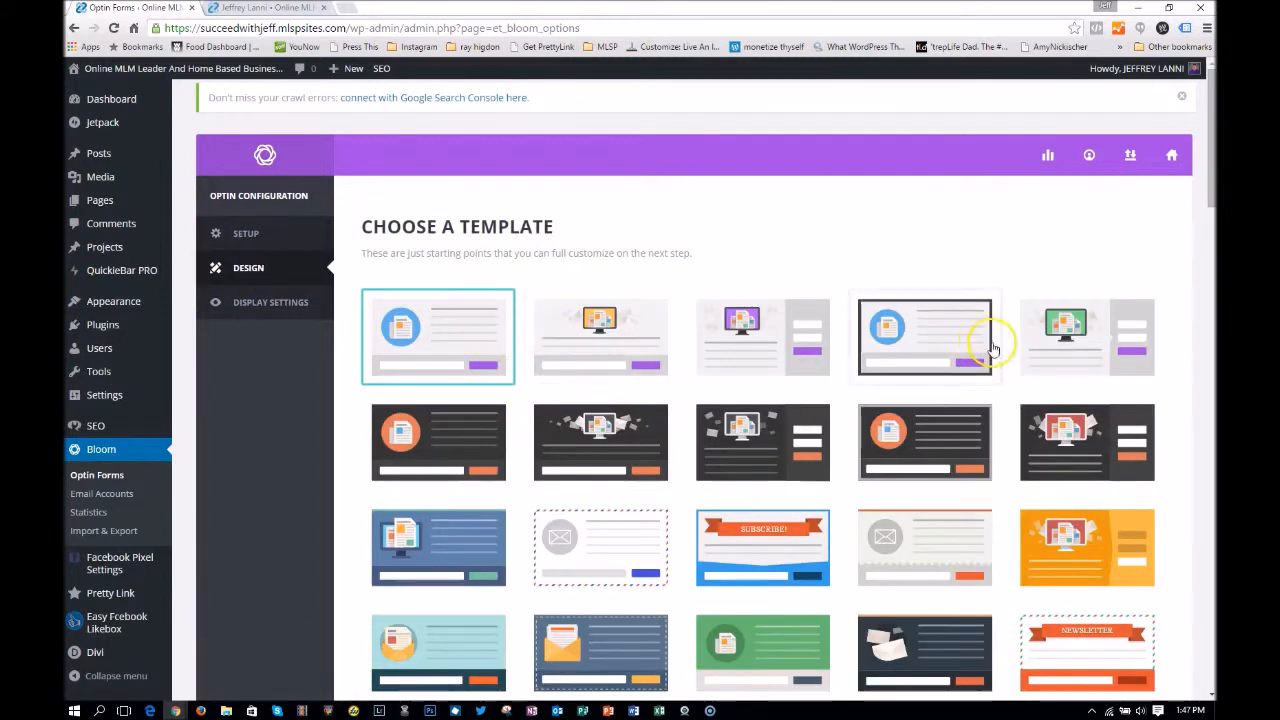
scroll(660, 484, "down", 2)
scroll(668, 484, "down", 5)
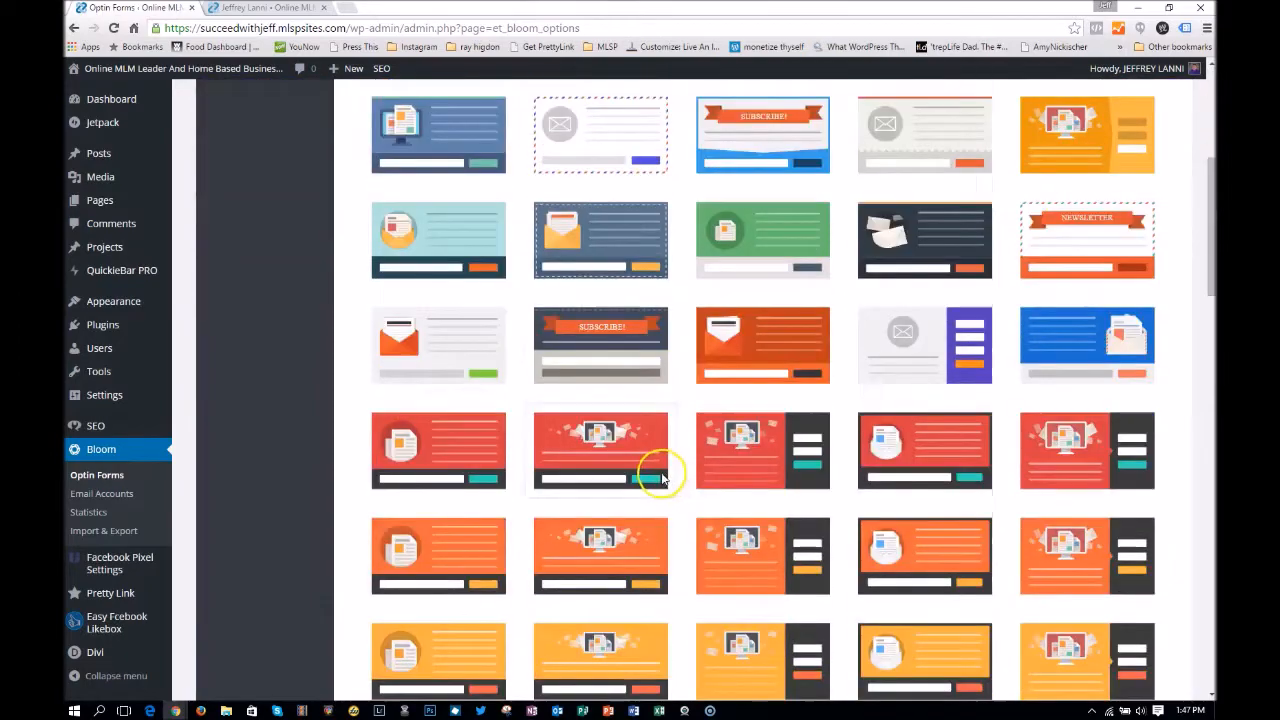
scroll(662, 480, "up", 2)
scroll(660, 475, "down", 15)
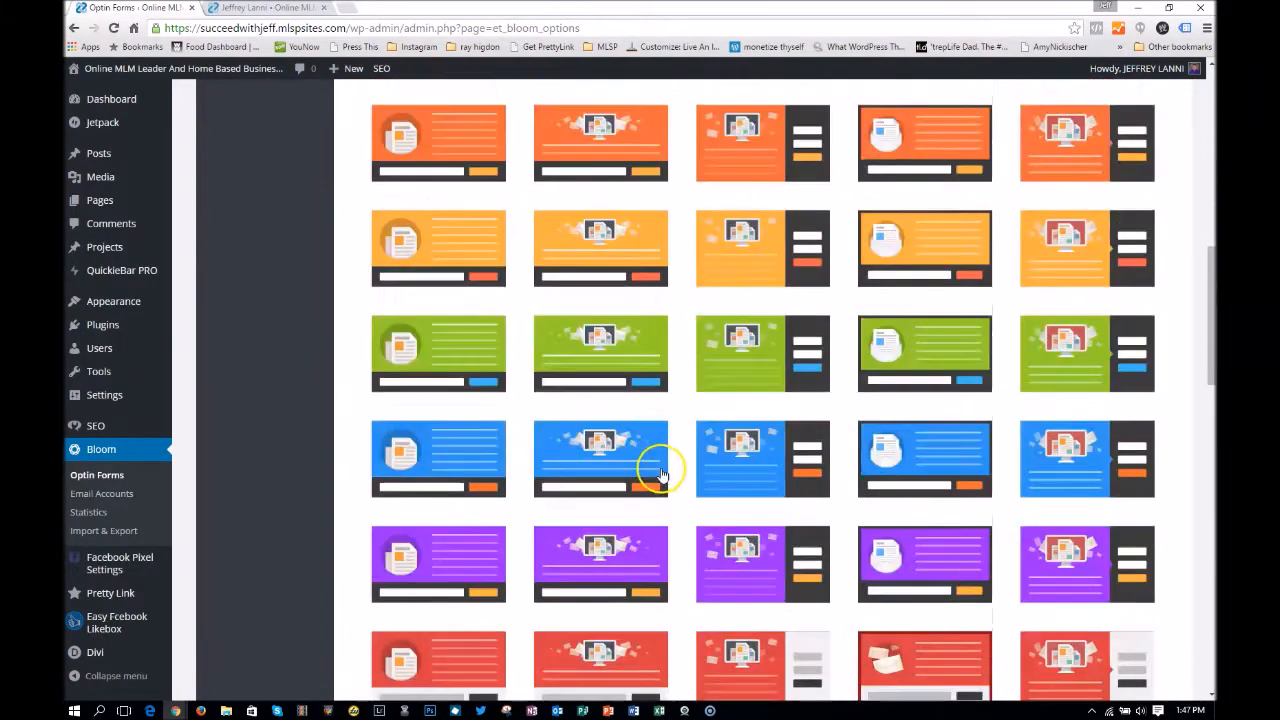
scroll(660, 465, "down", 5)
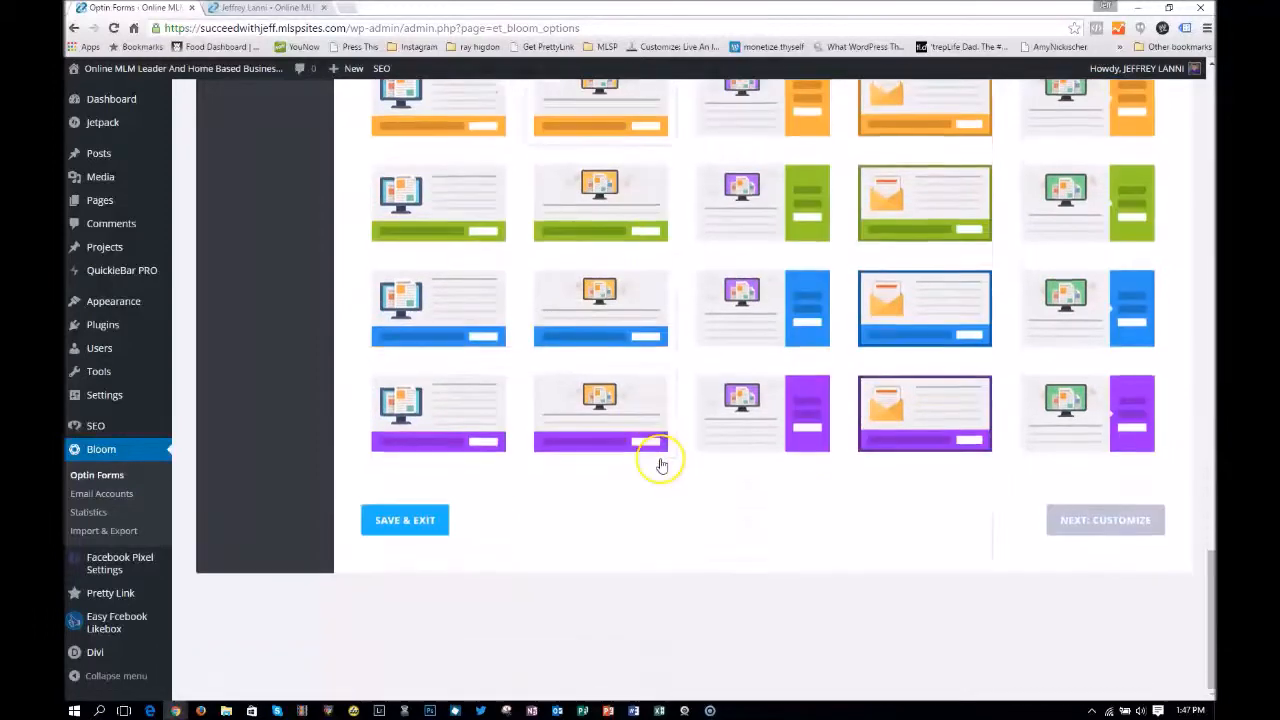
left_click(1100, 522)
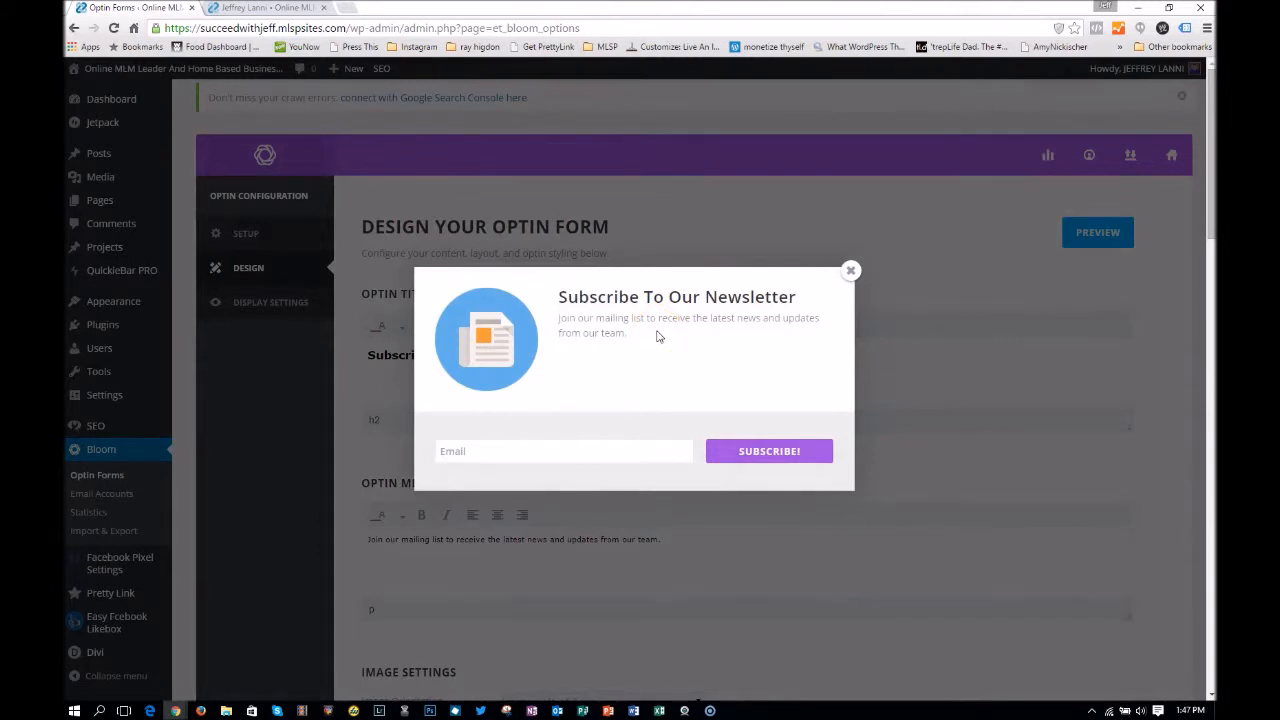
left_click(851, 274)
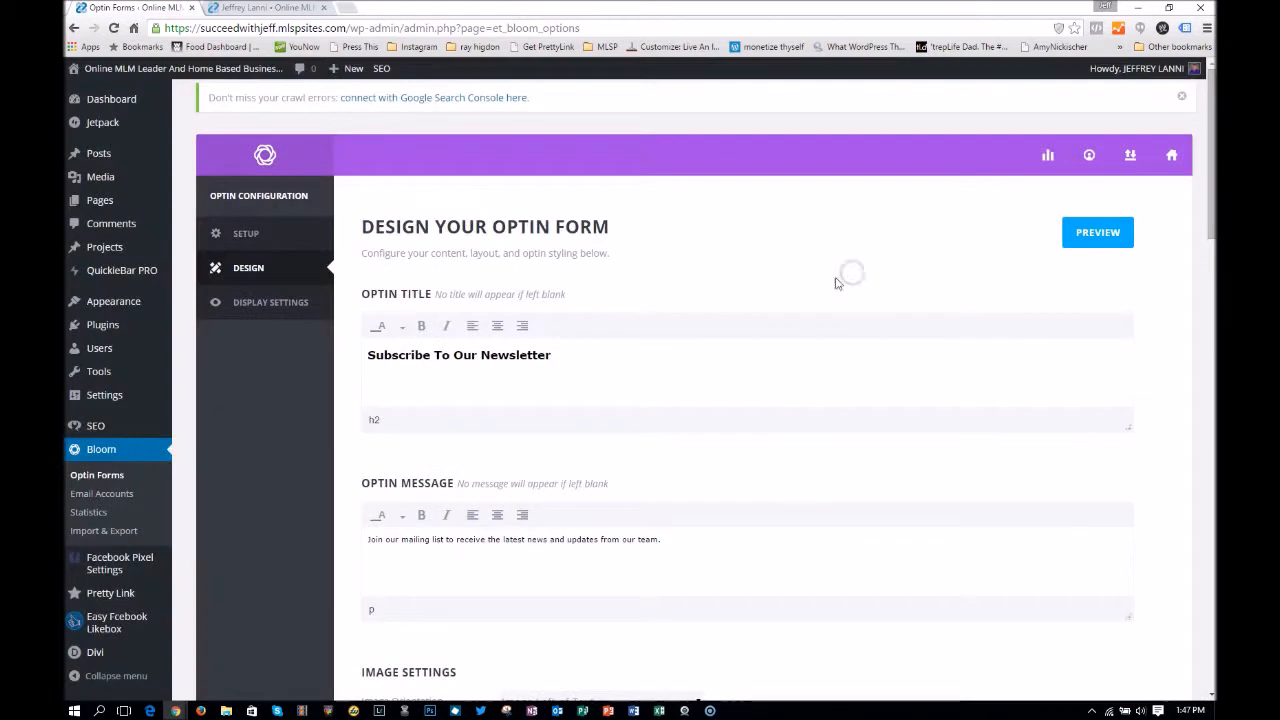
- Try the Image Right of Text orientation for the optin image and check it in the form preview
scroll(700, 307, "down", 4)
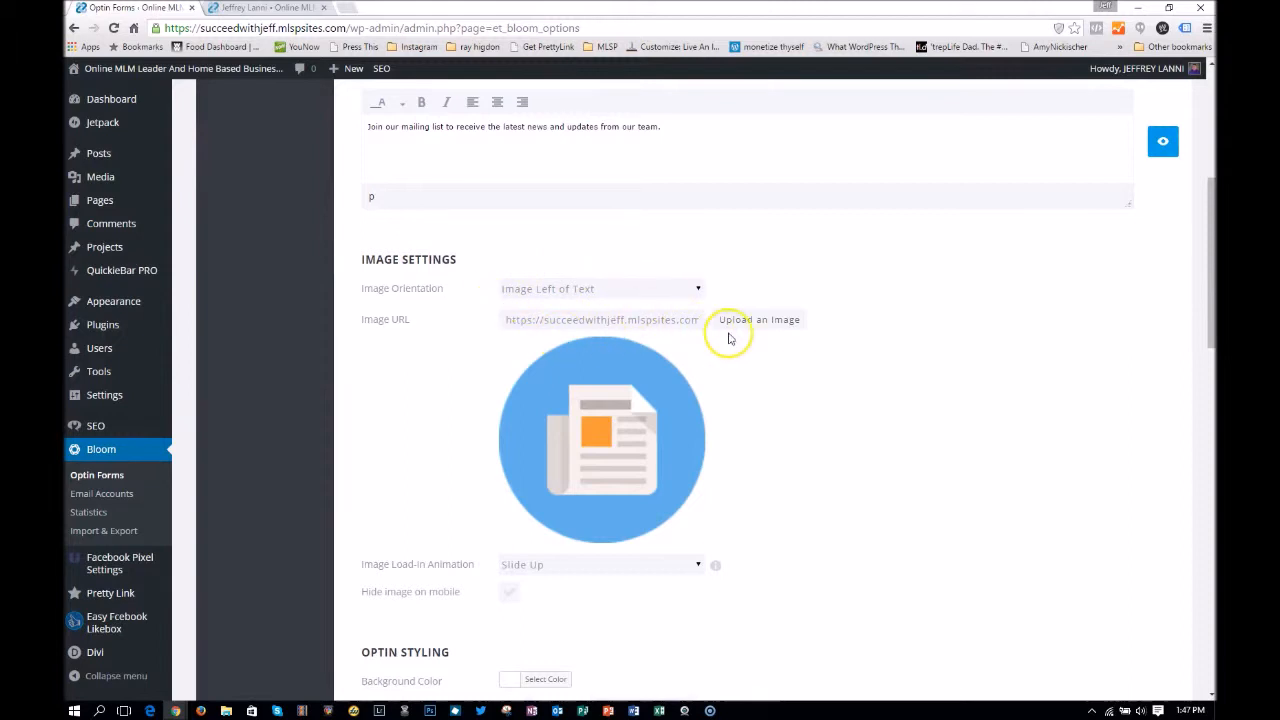
left_click(699, 290)
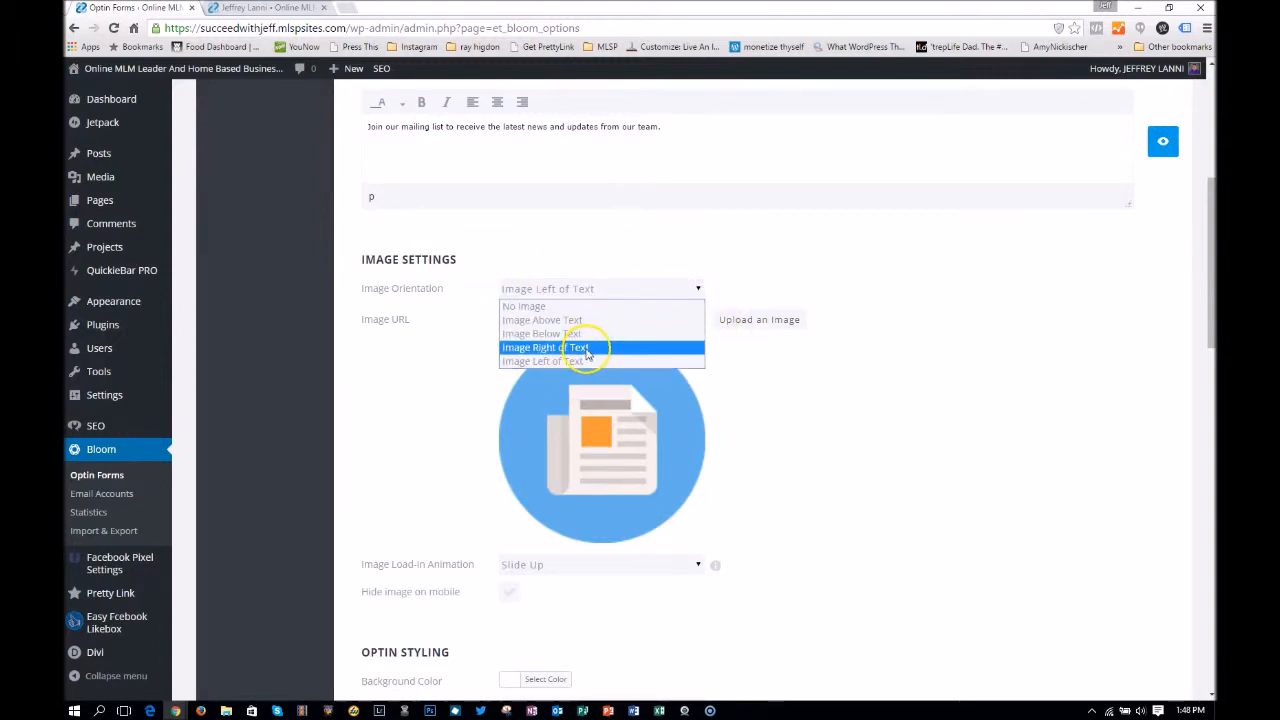
left_click(587, 349)
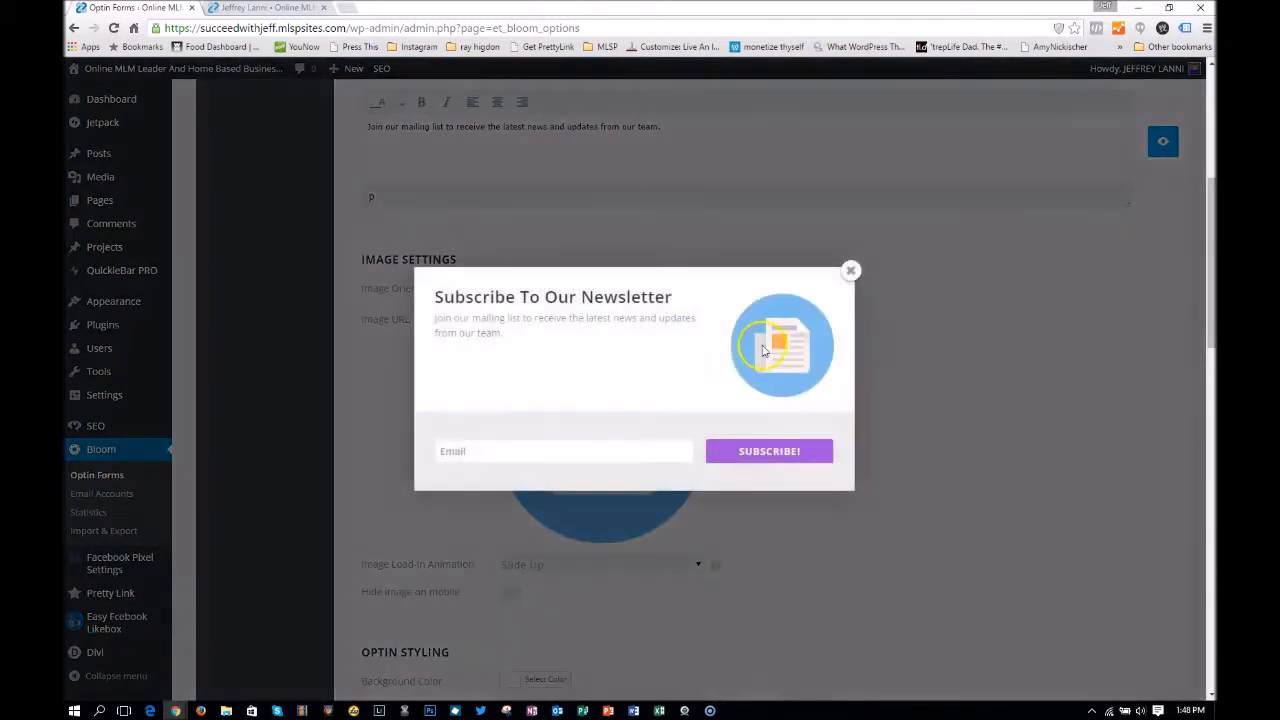
left_click(850, 270)
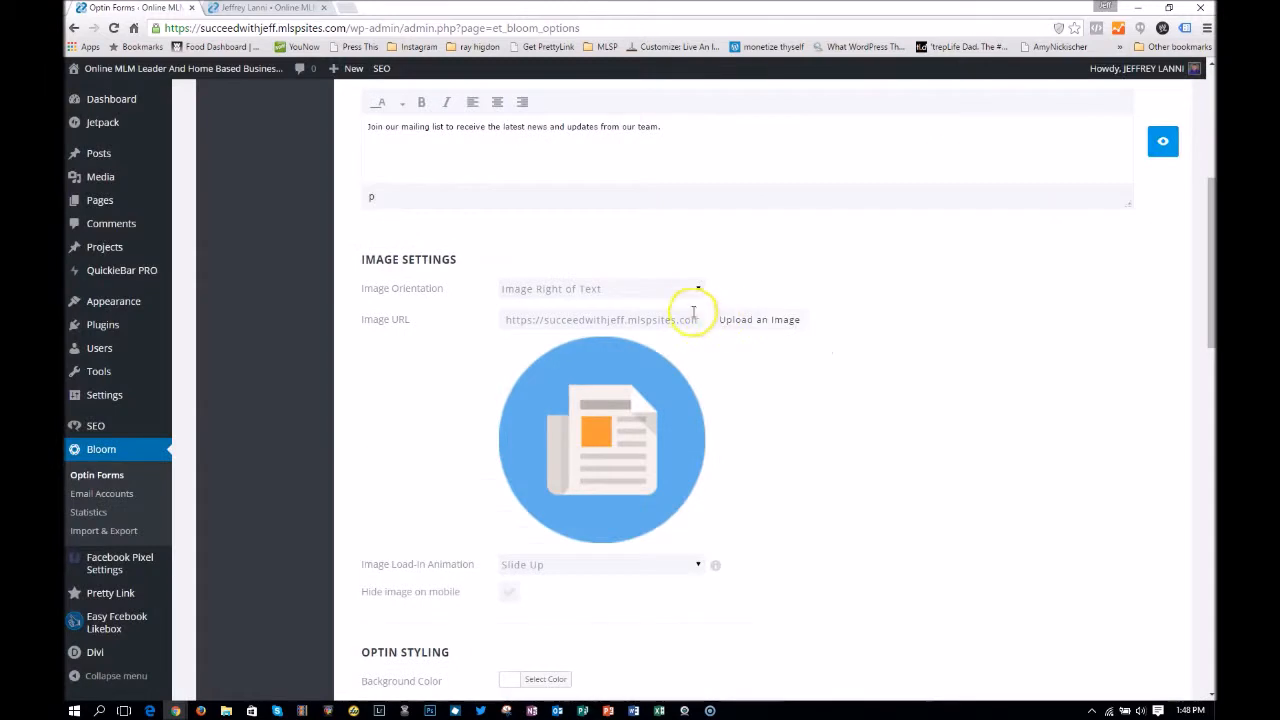
- Set the image orientation to No Image and check the form in the preview
left_click(687, 292)
left_click(666, 304)
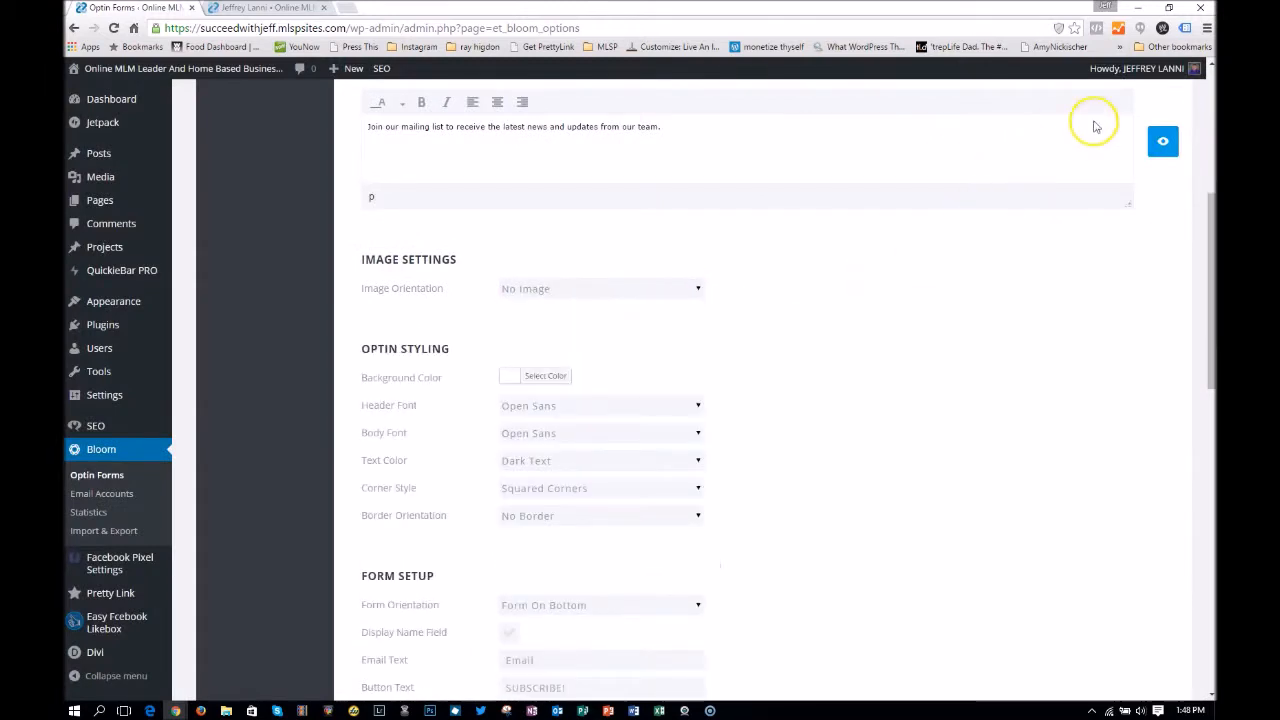
left_click(1164, 146)
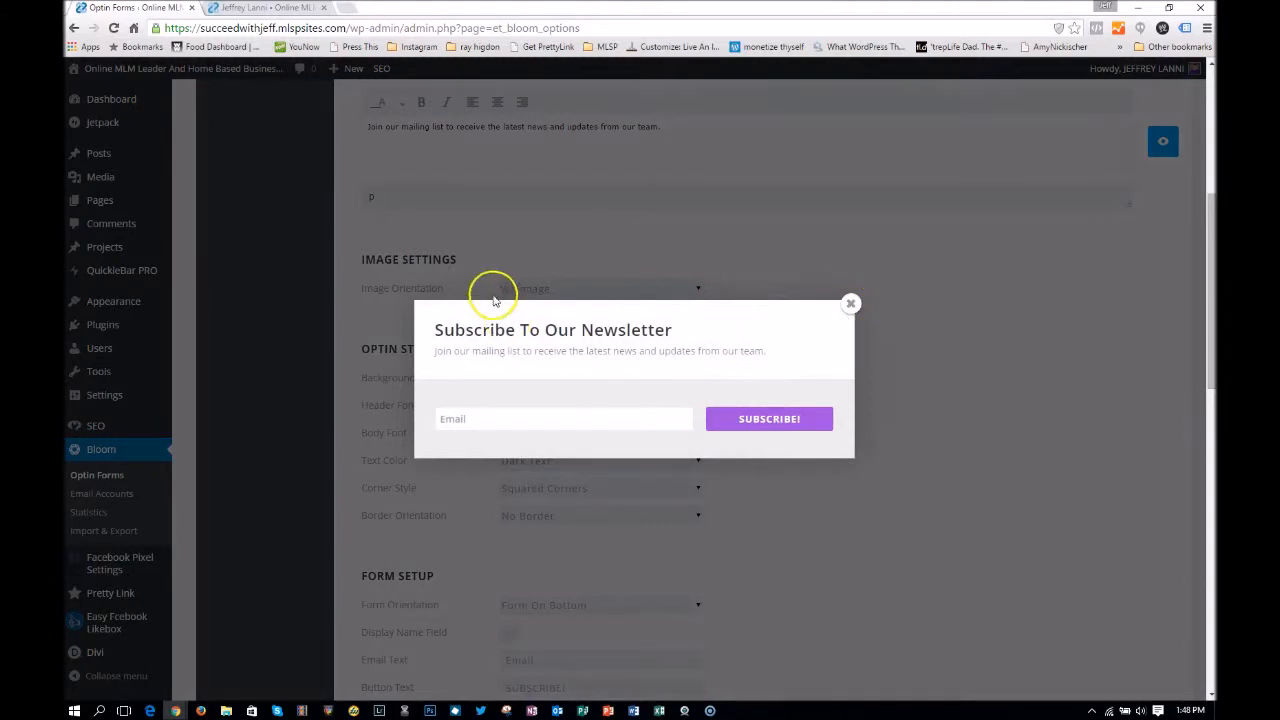
left_click(850, 304)
- Replace the optin title with "Join My Newsletter For My Best Marketing Tips"
scroll(845, 307, "up", 2)
scroll(845, 307, "up", 2)
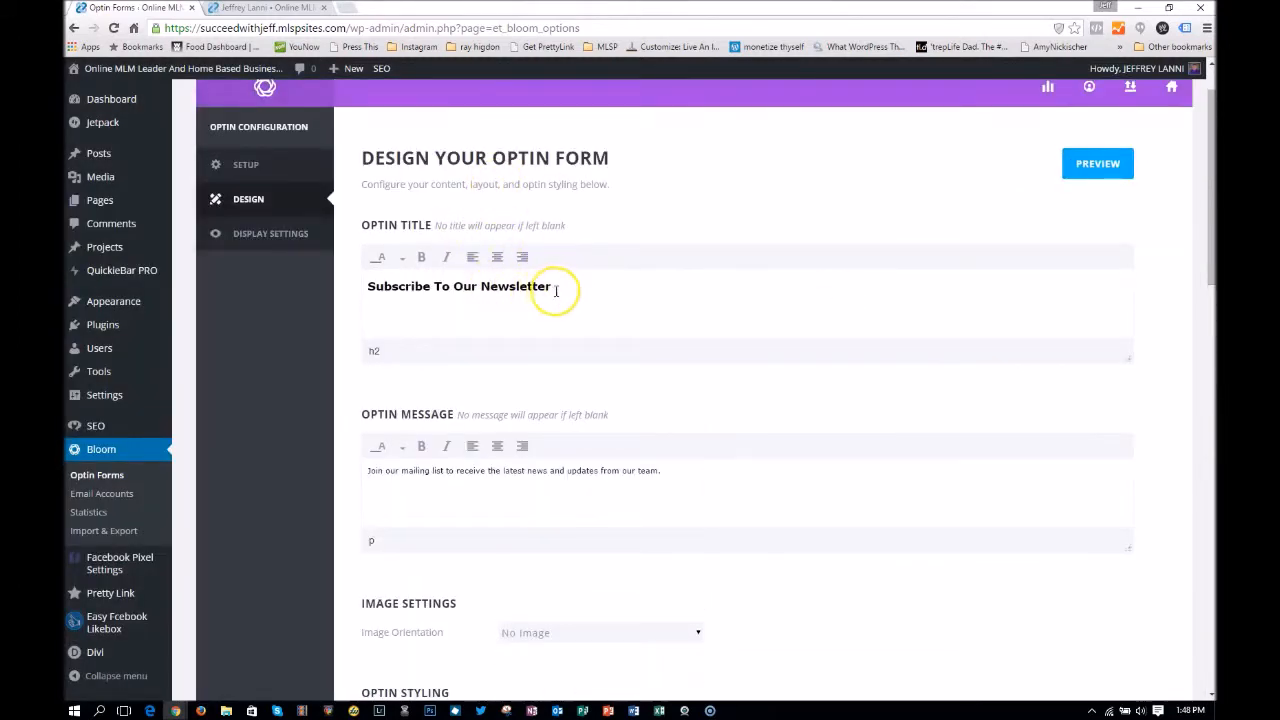
left_click_drag(555, 286, 363, 269)
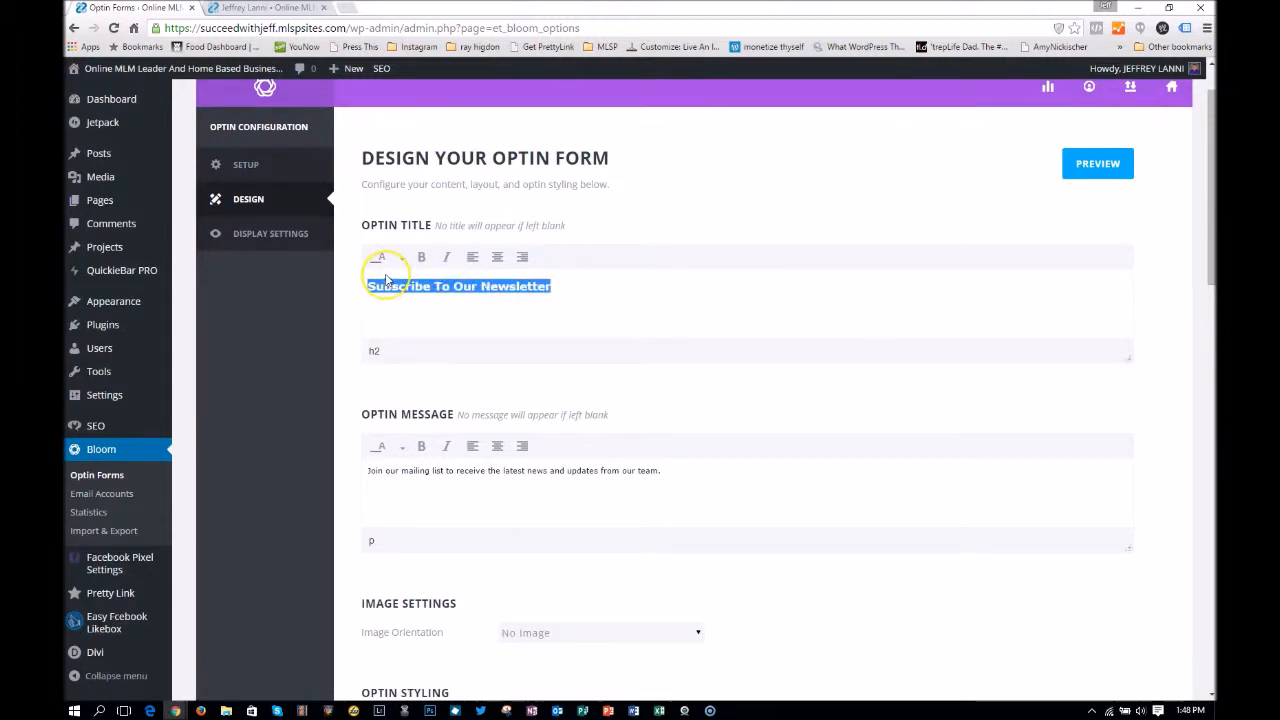
type("Join My Newsletter")
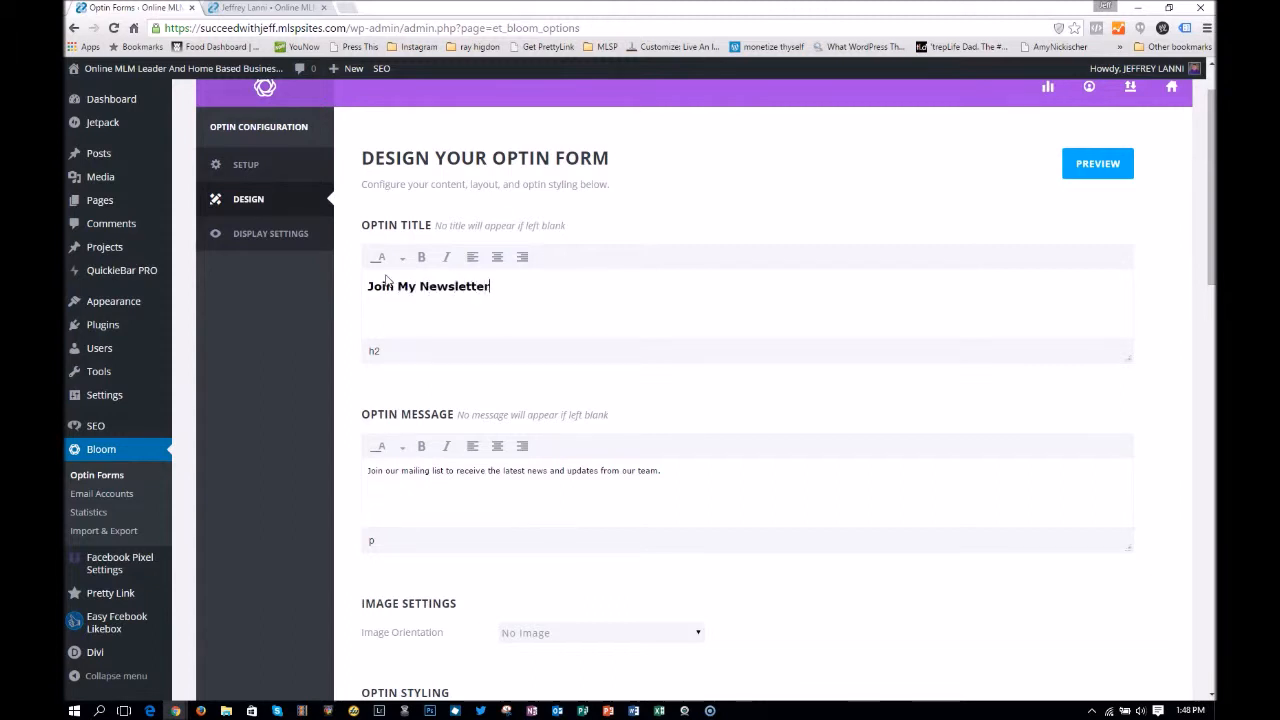
type("For My Best Marketing Tips")
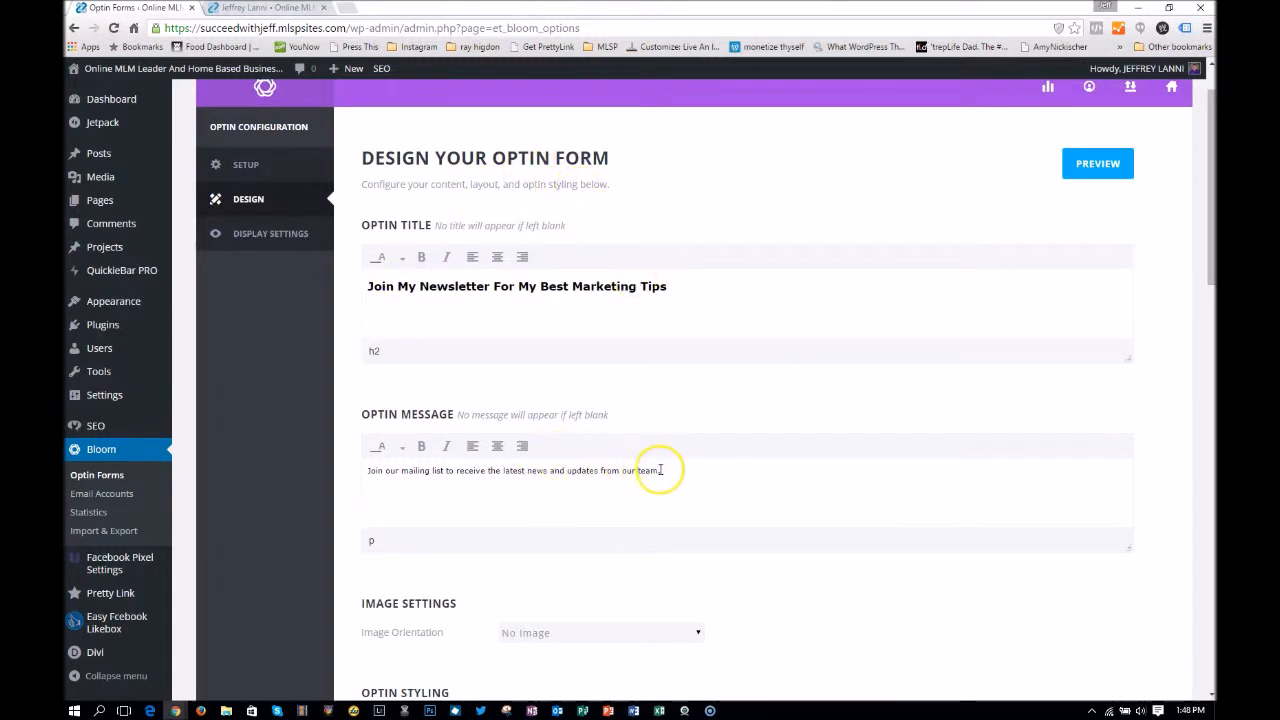
left_click_drag(661, 470, 529, 460)
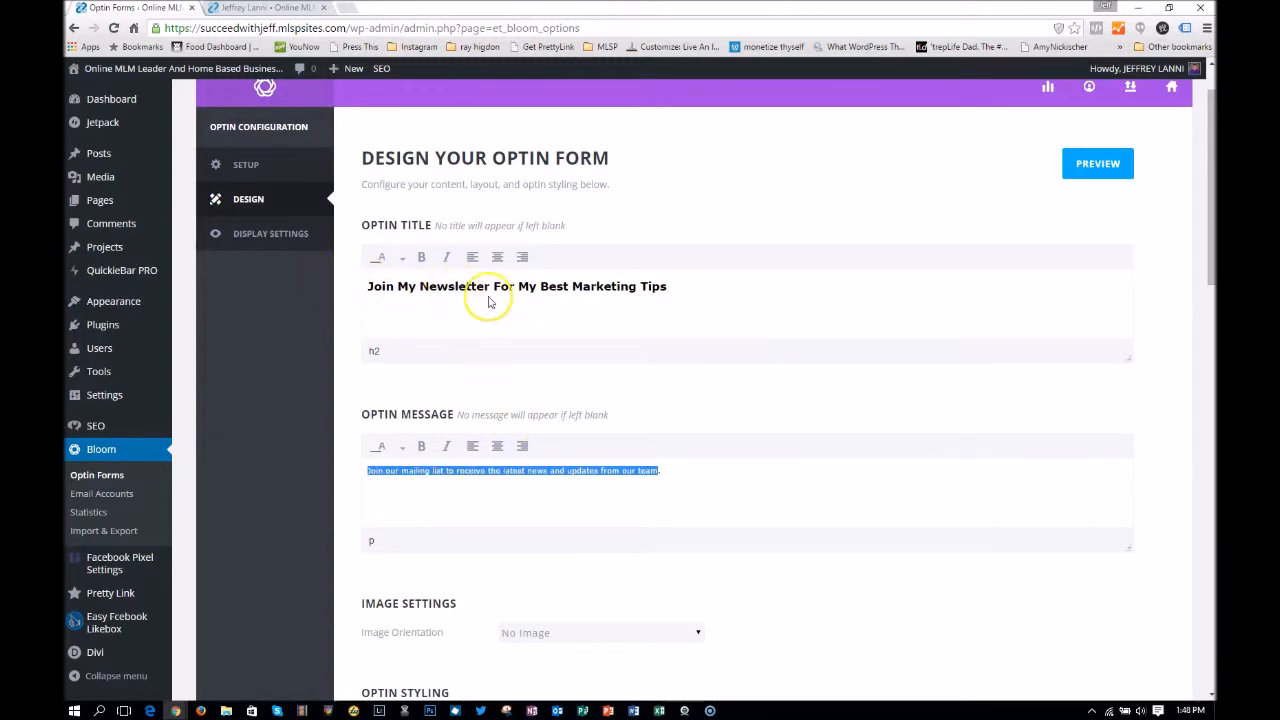
- Format the word "Best" in the optin title as red italic text and check it in the form preview
double_click(555, 285)
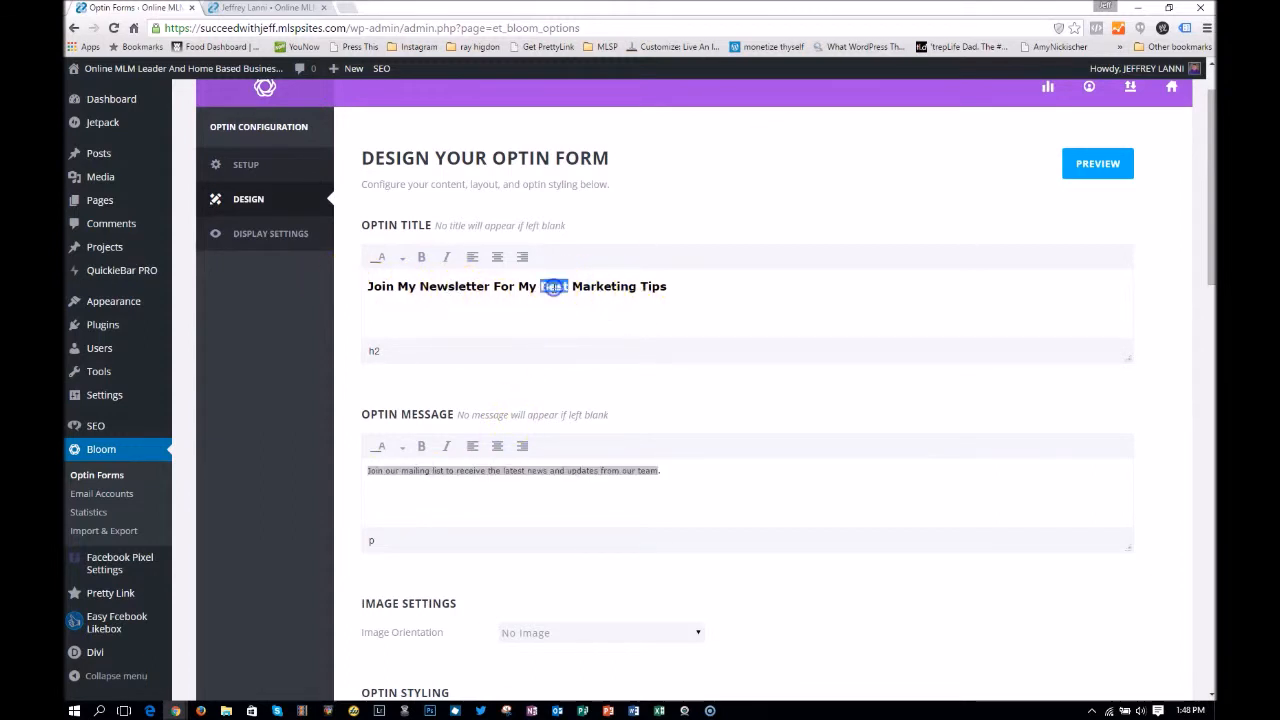
left_click(445, 258)
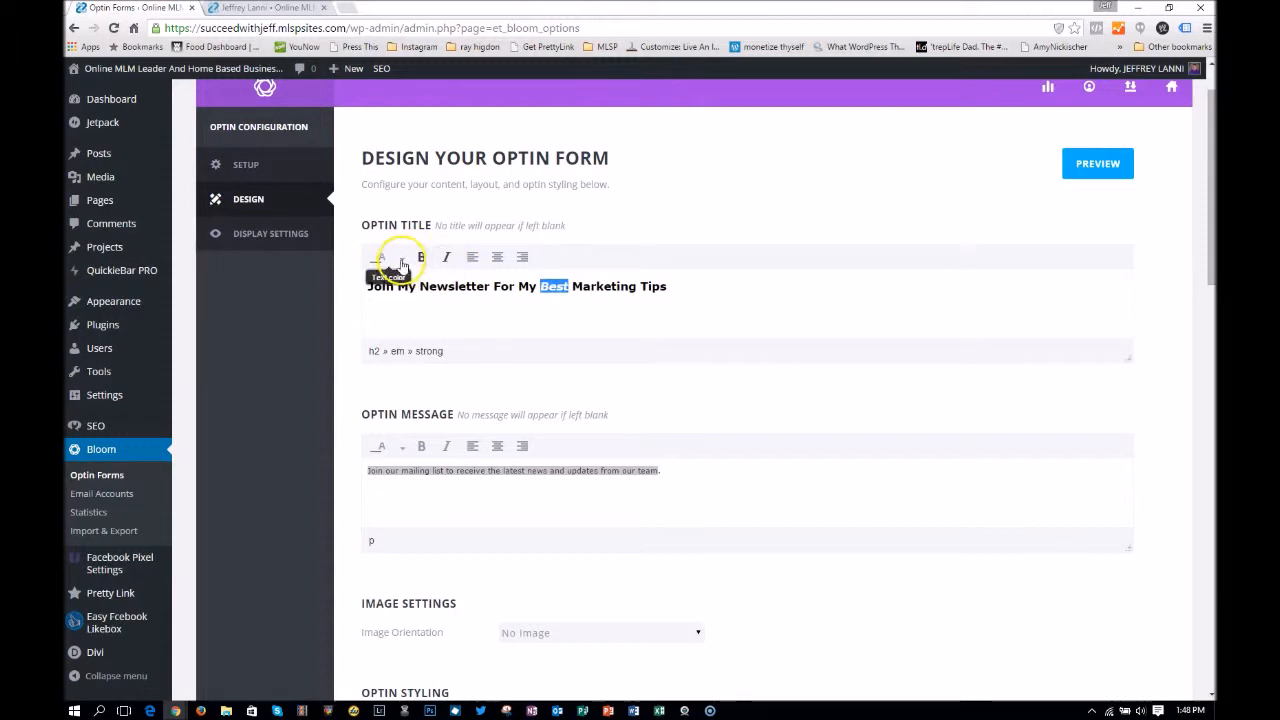
left_click(402, 259)
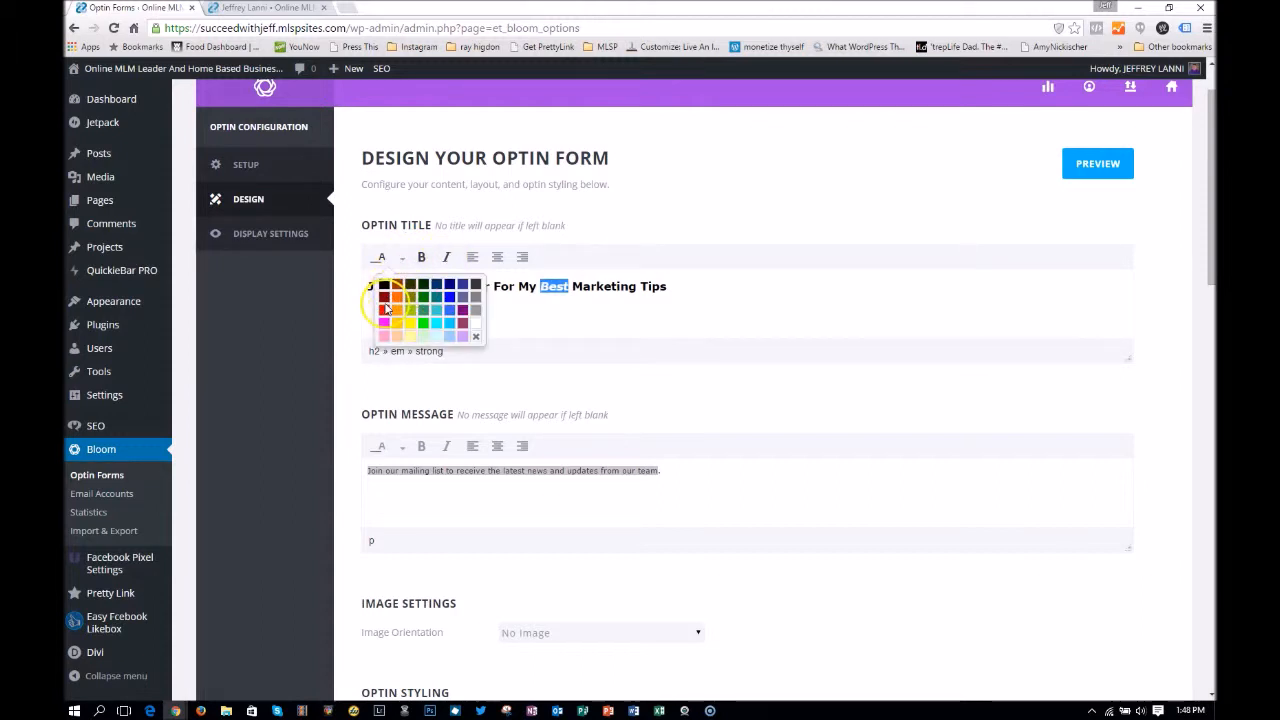
left_click(384, 311)
left_click(603, 332)
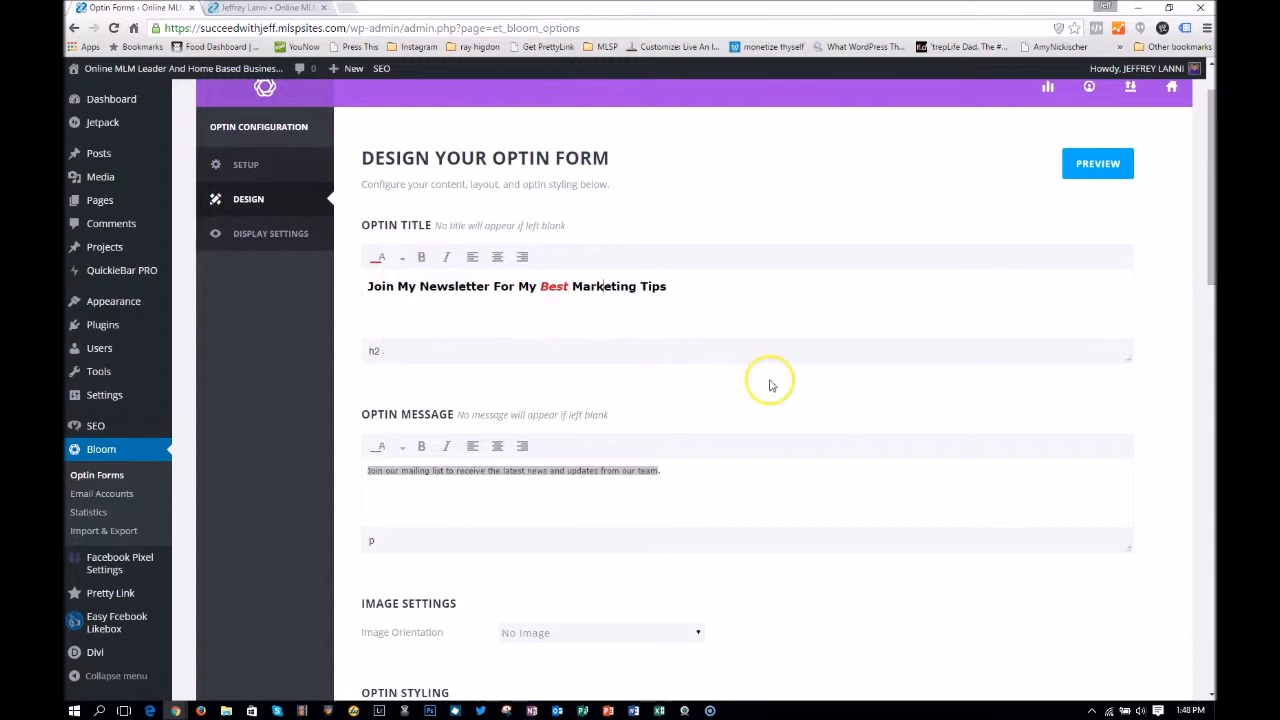
left_click(1062, 165)
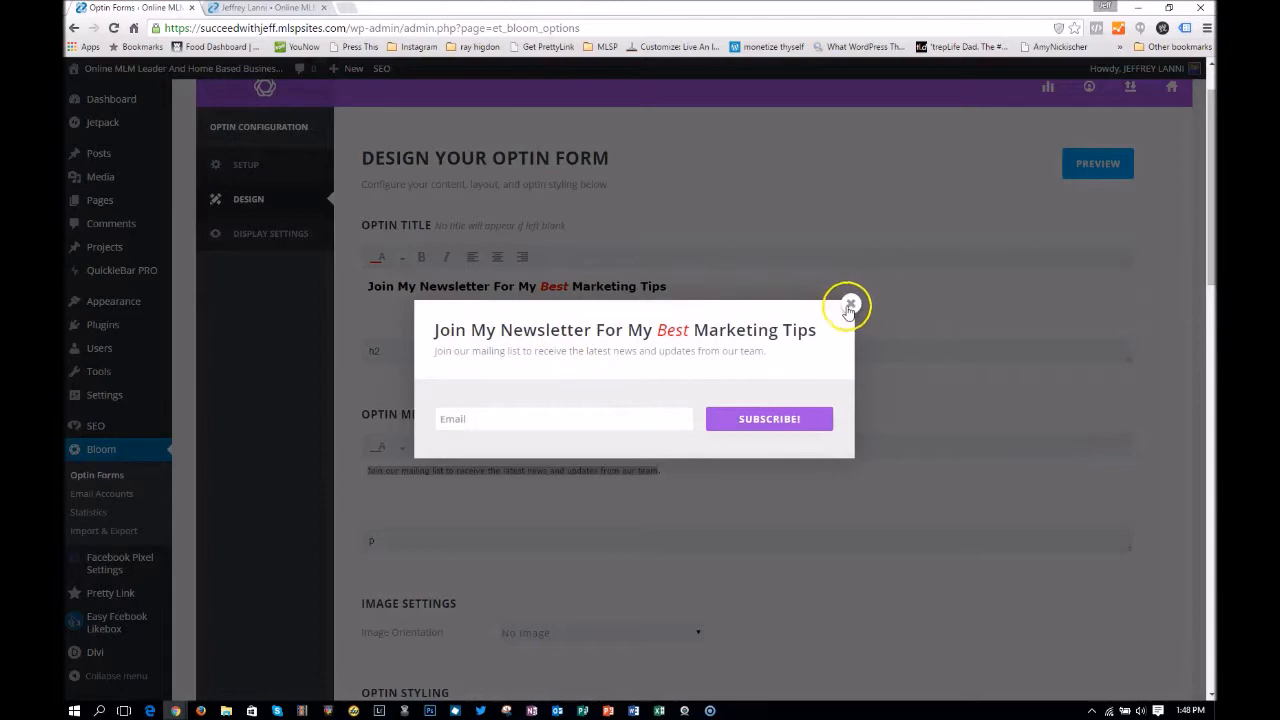
left_click(848, 306)
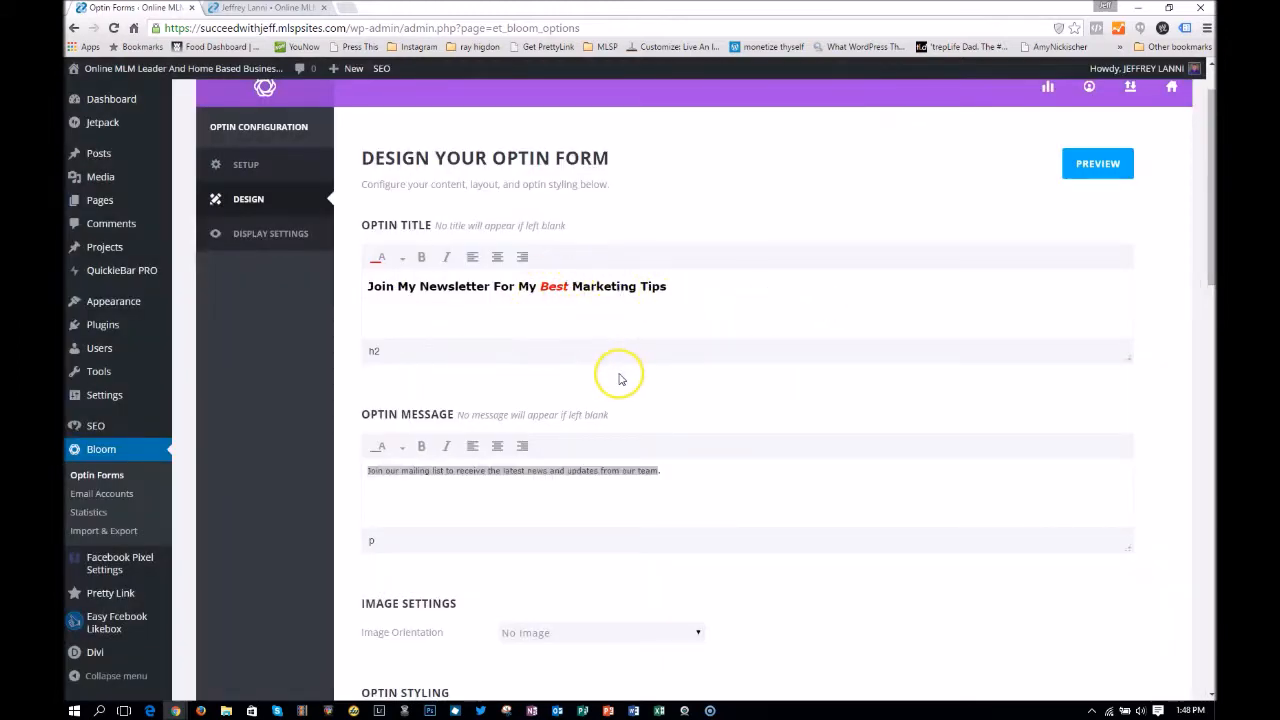
- Try a yellow background color in the optin styling and check it in the form preview
scroll(621, 384, "down", 1)
scroll(621, 384, "down", 3)
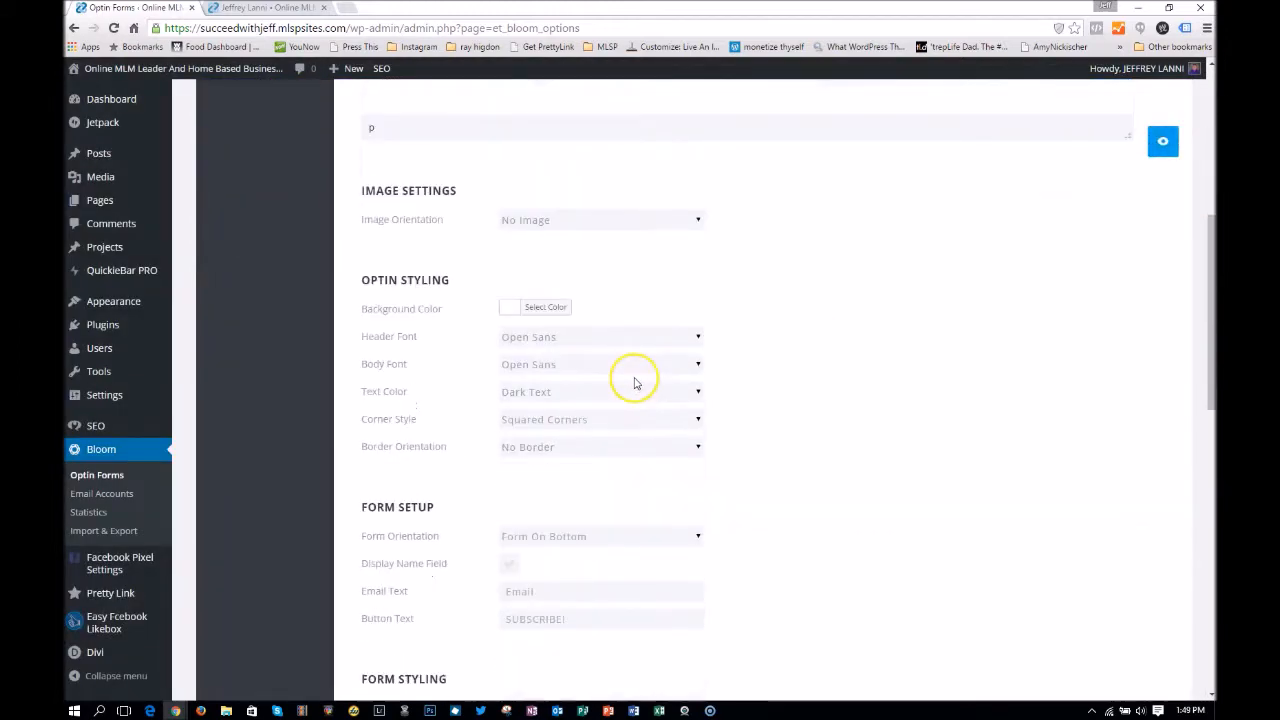
scroll(620, 283, "down", 1)
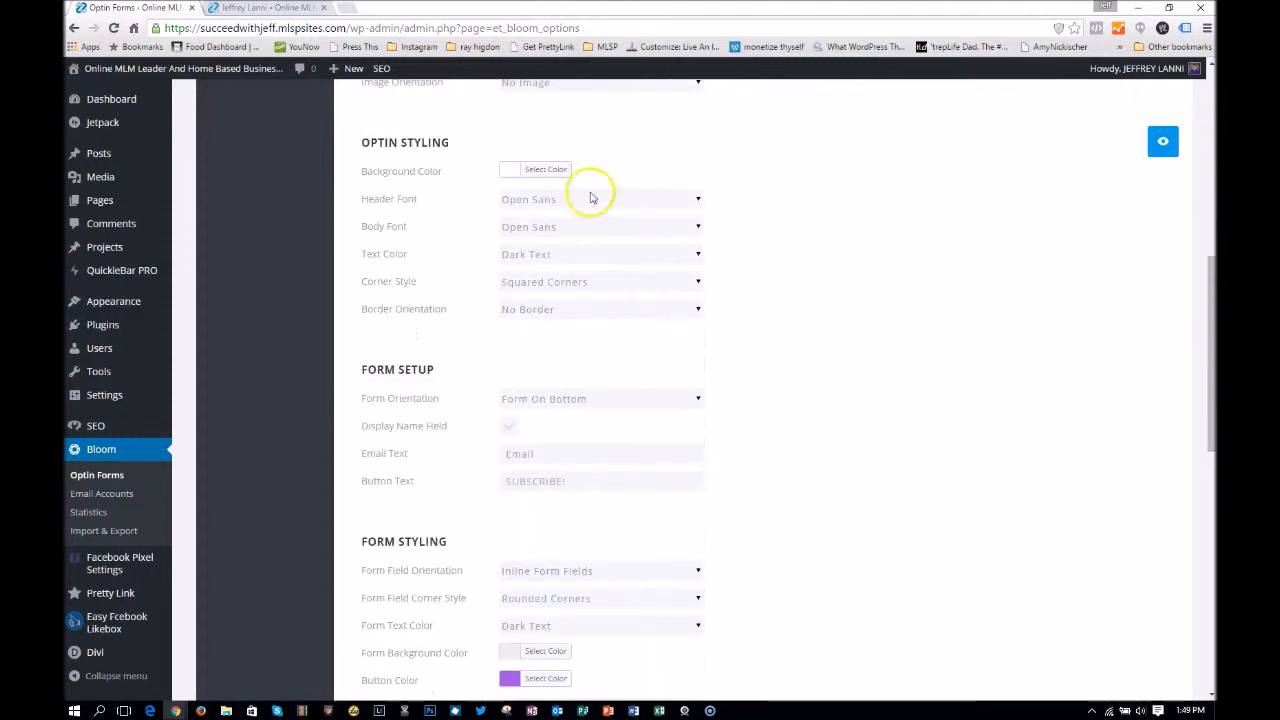
left_click(540, 170)
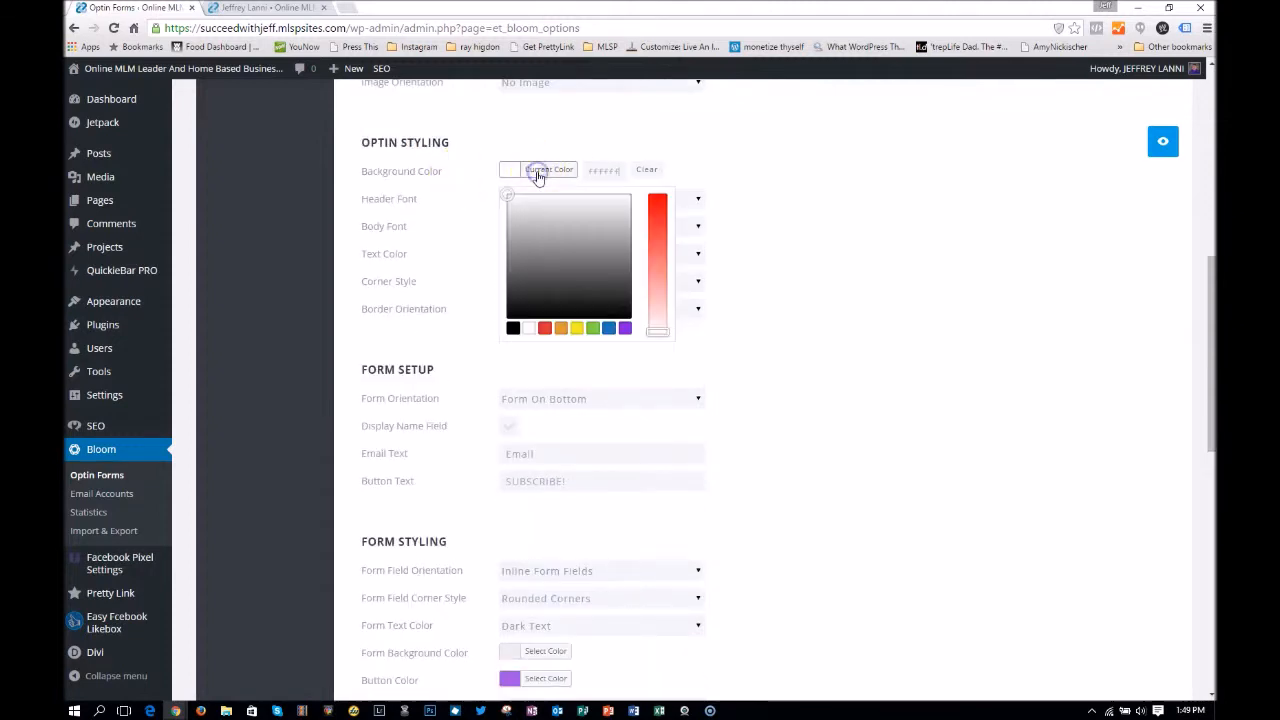
left_click(577, 329)
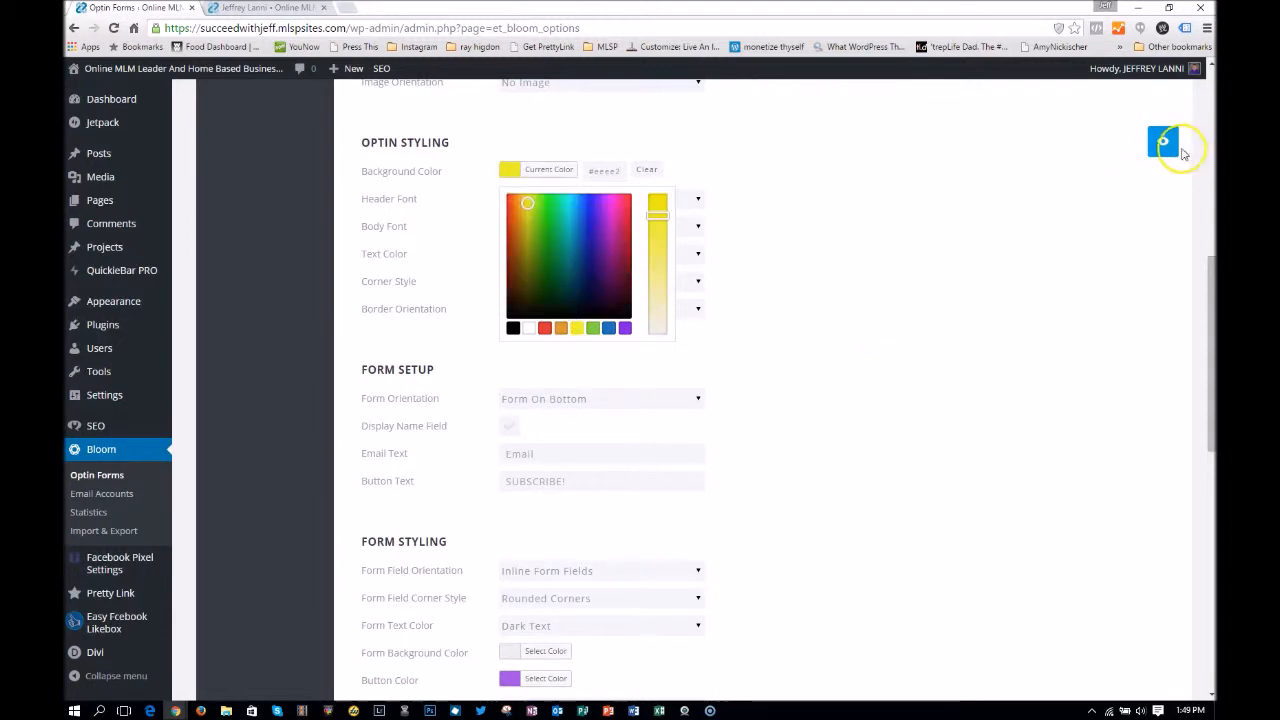
left_click(1162, 145)
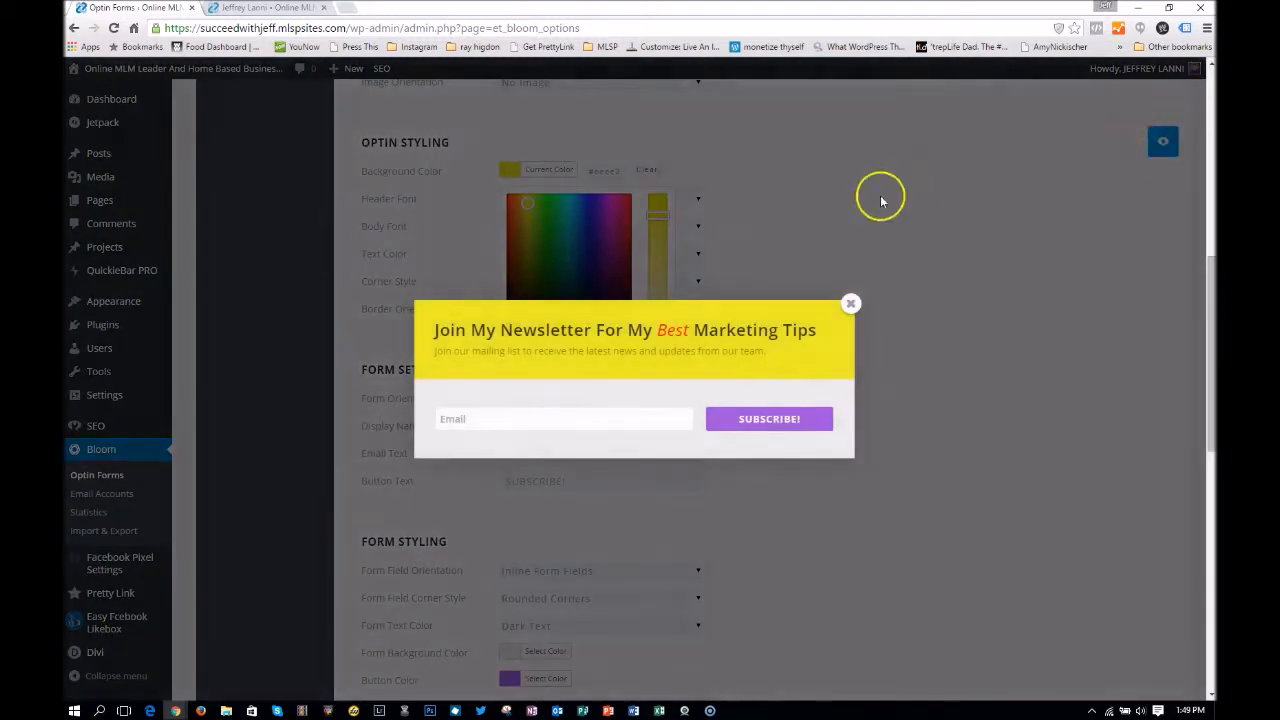
left_click(851, 304)
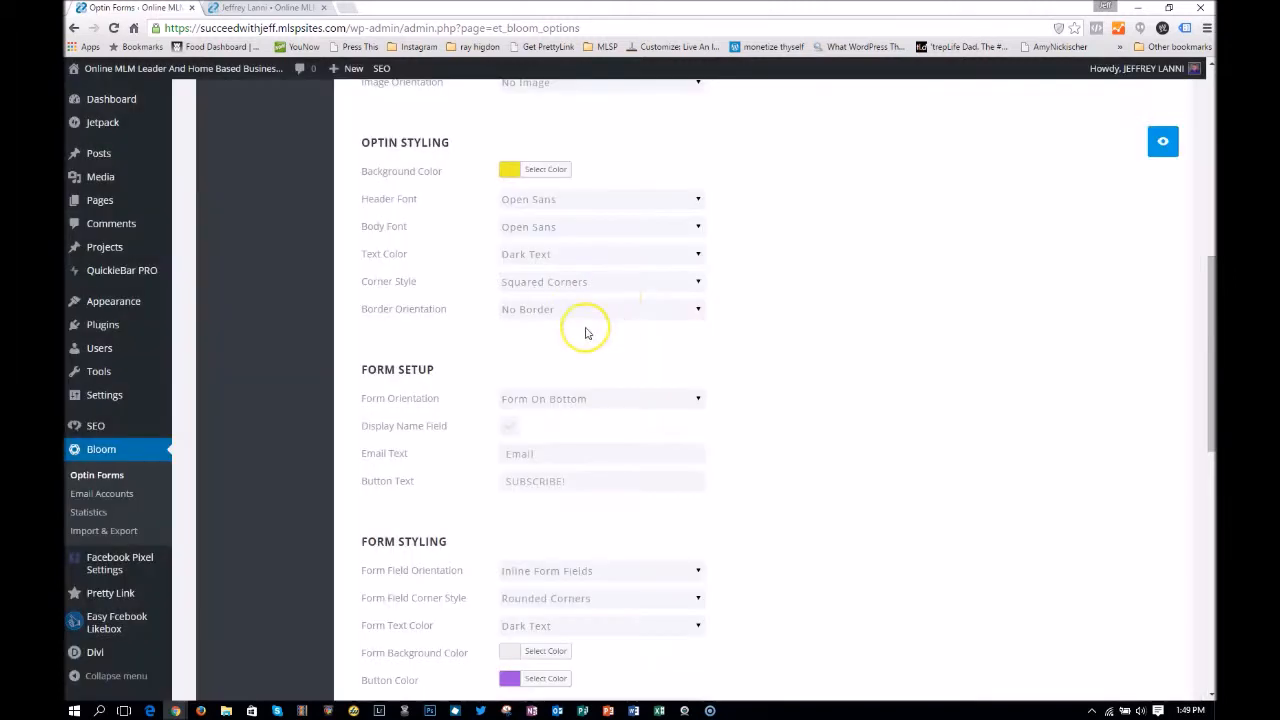
- Change the optin's background color to purple
left_click(556, 171)
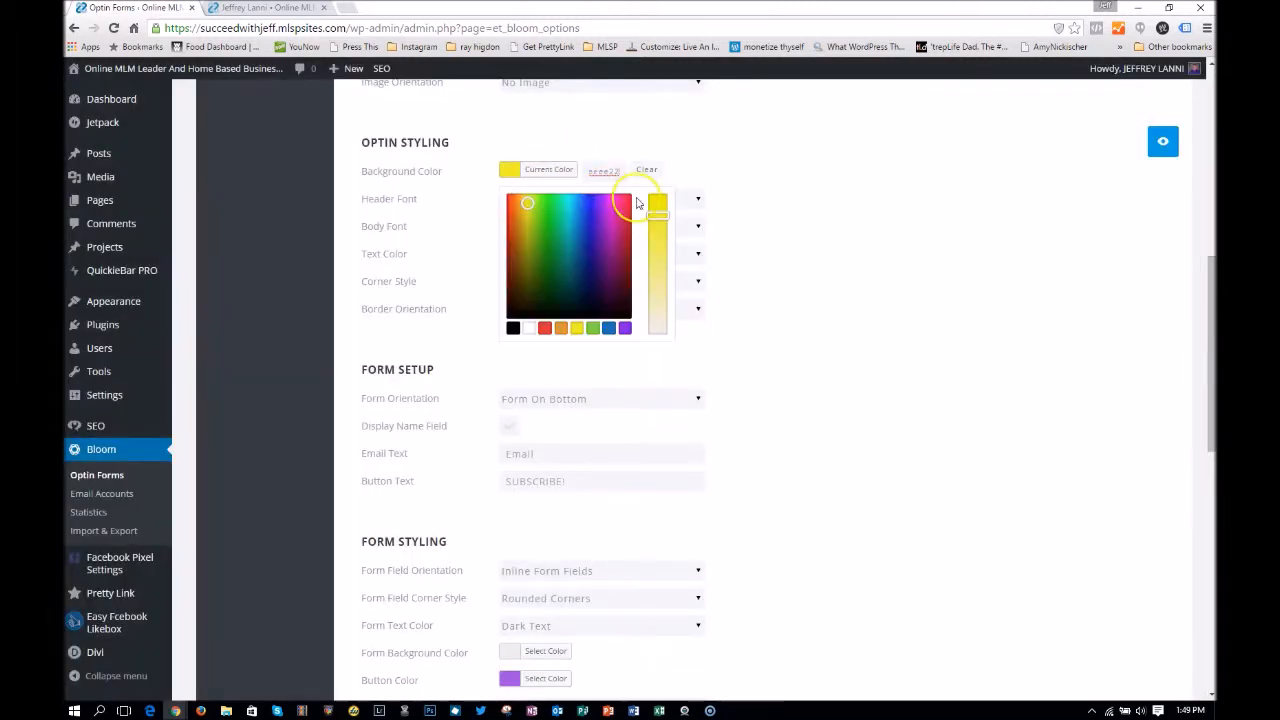
left_click(624, 328)
left_click(800, 268)
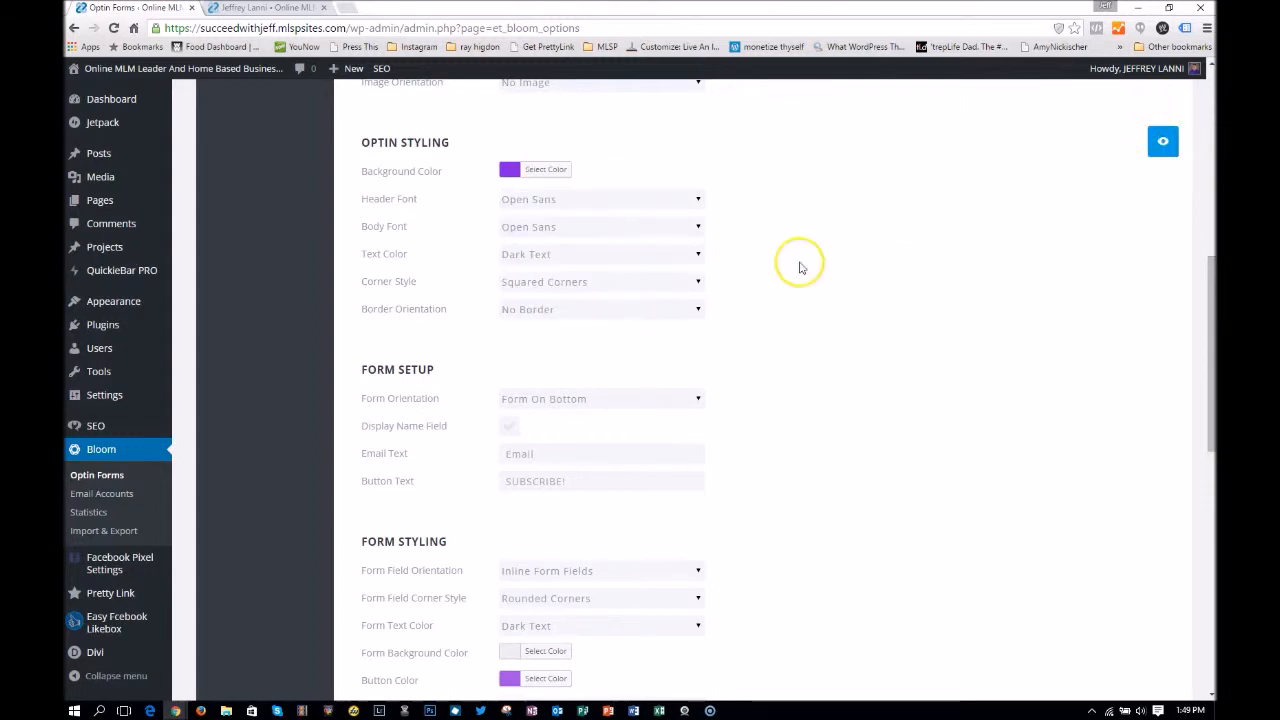
- Set the optin's header font to Roboto and its corner style to Rounded Corners
left_click(590, 200)
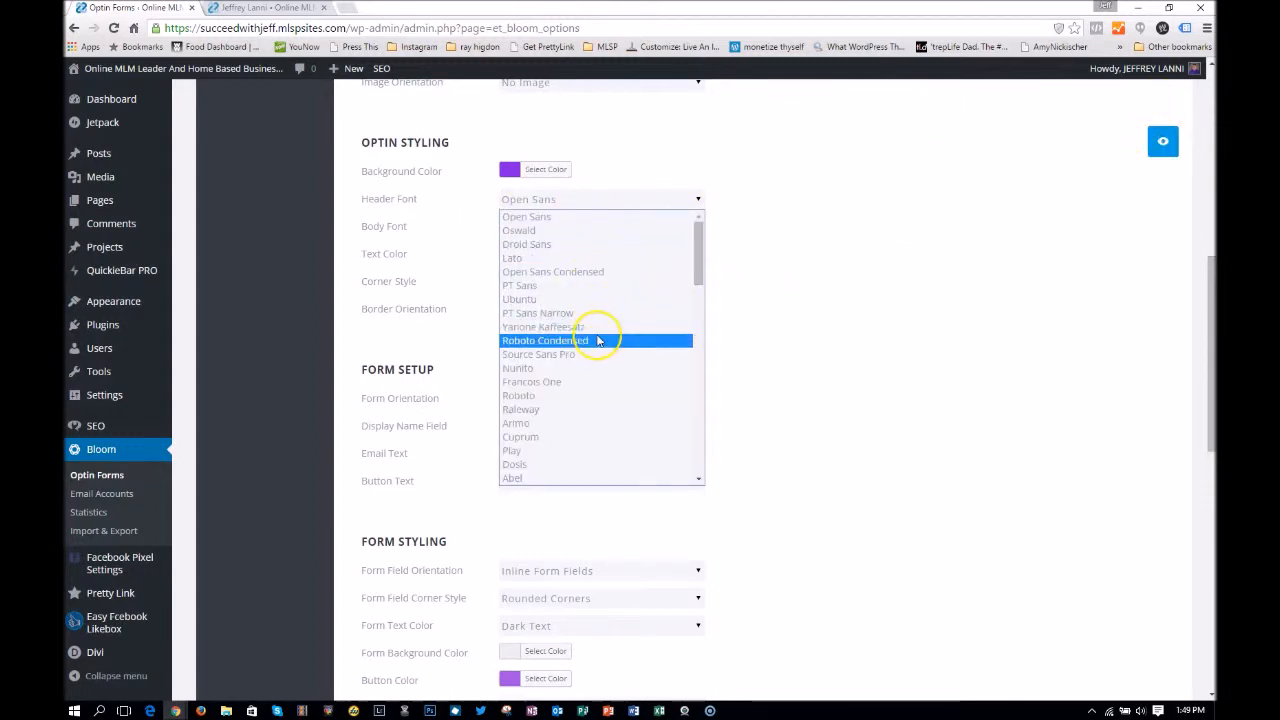
left_click(612, 397)
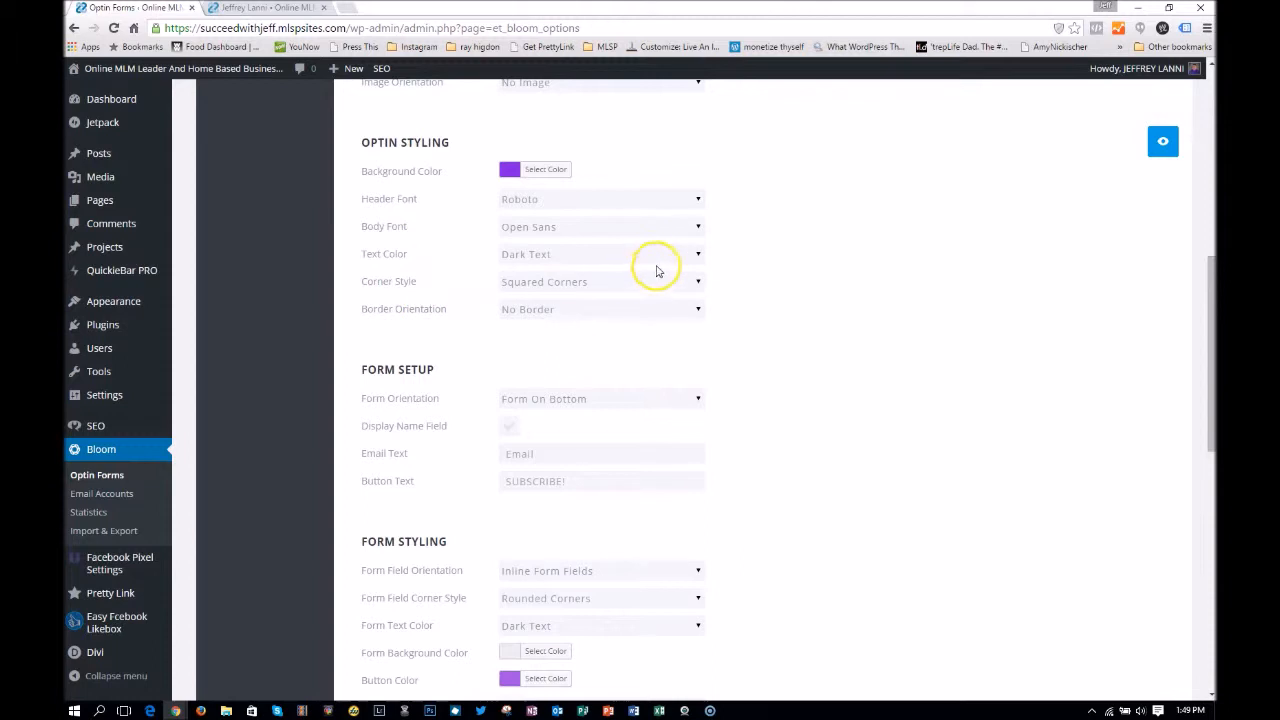
left_click(548, 285)
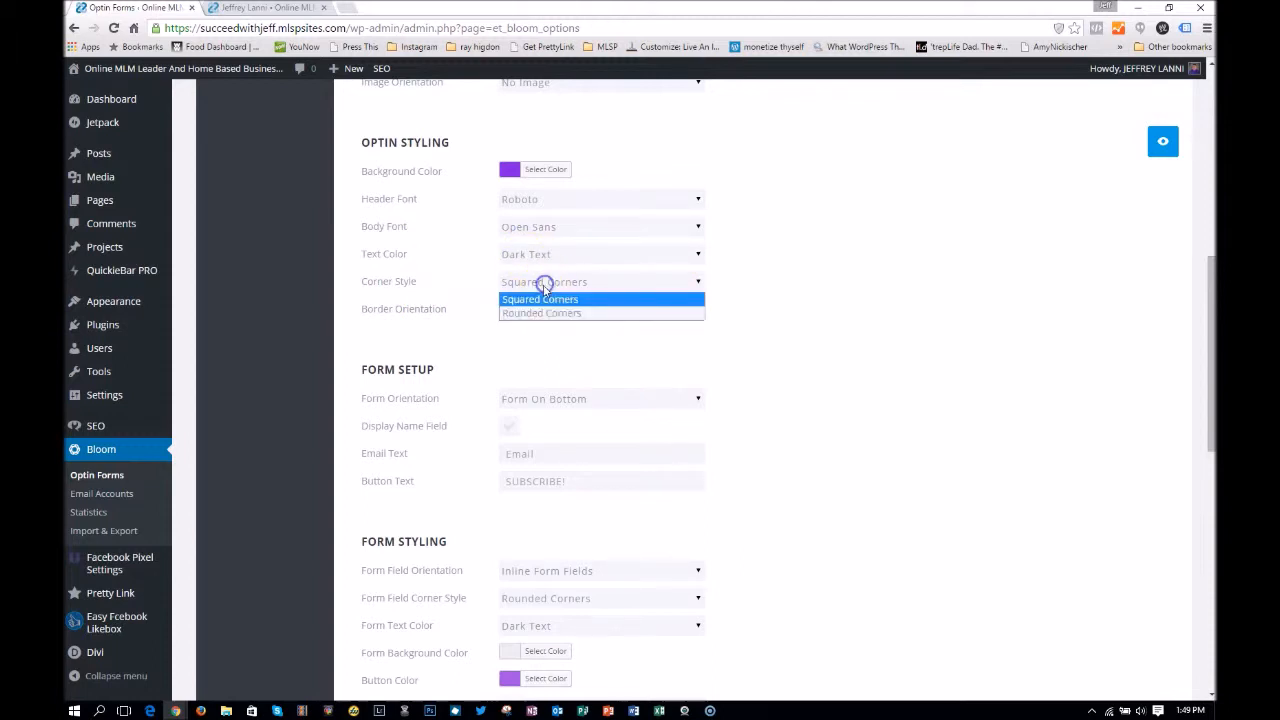
left_click(546, 314)
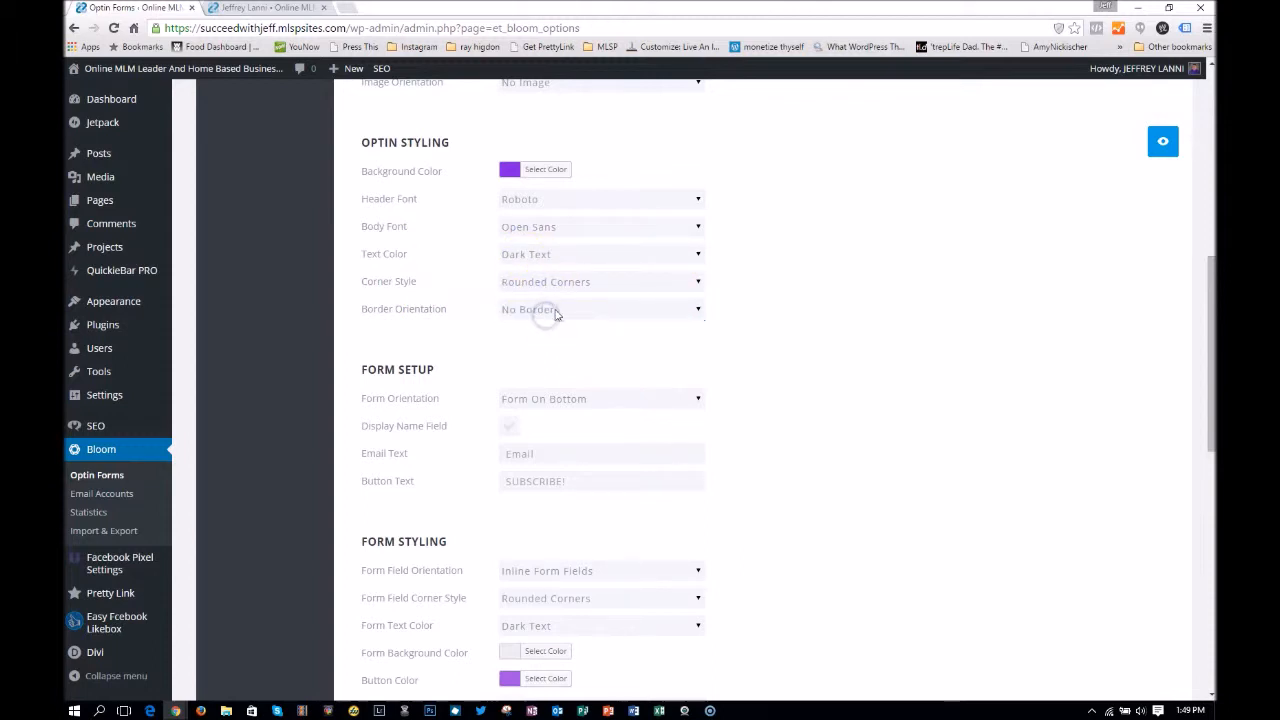
- Give the optin a Full Border with the diagonally striped border style and check it in the form preview
left_click(558, 310)
left_click(552, 340)
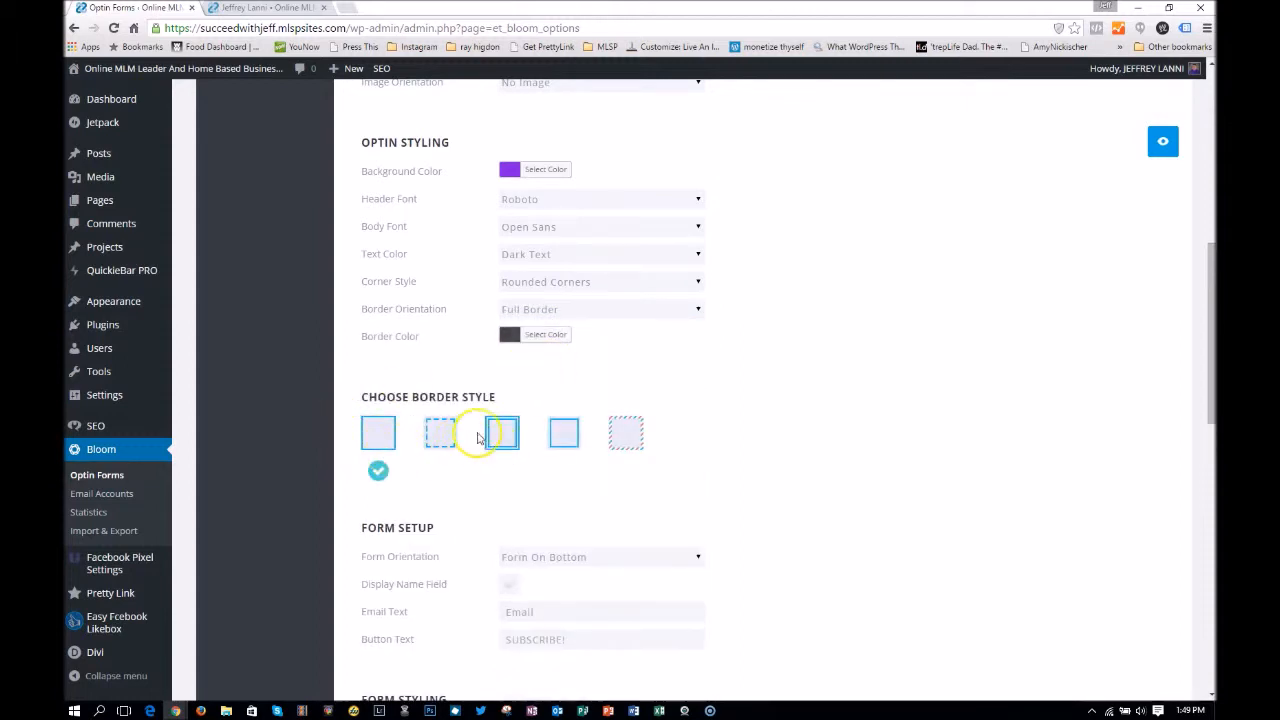
left_click(627, 448)
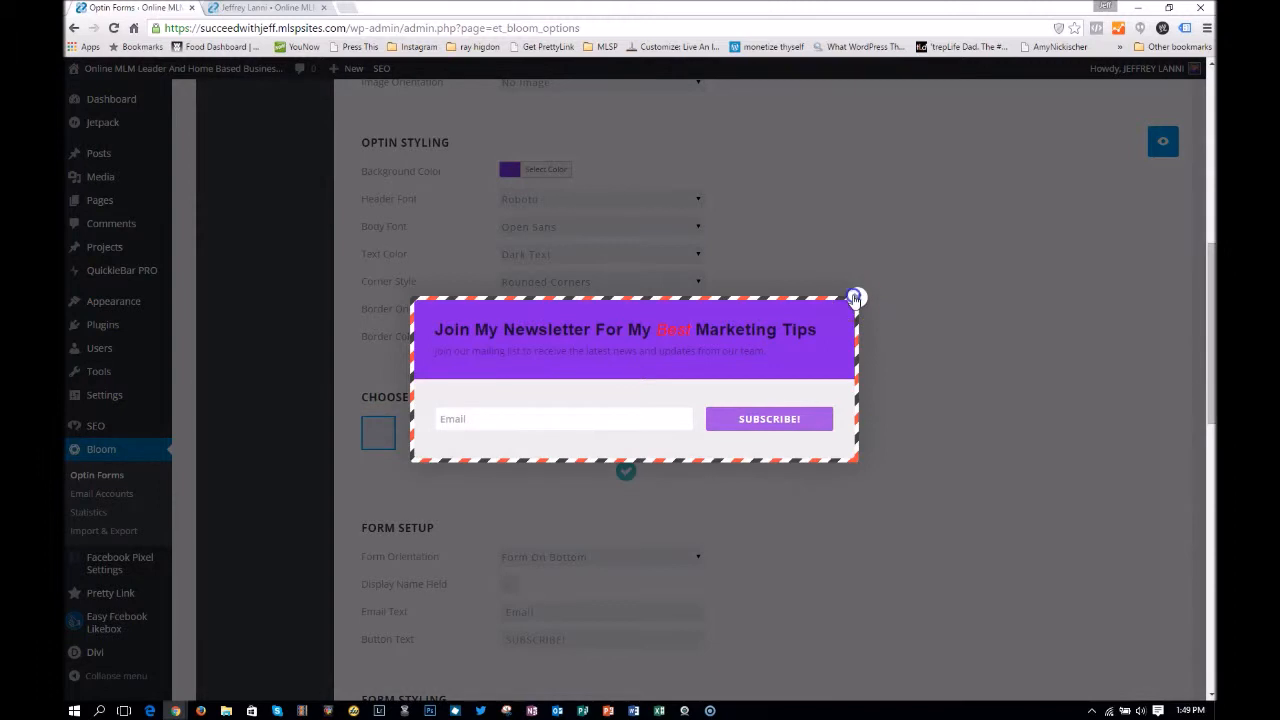
left_click(853, 297)
- Set the optin's background color to white and check the form preview
left_click(538, 172)
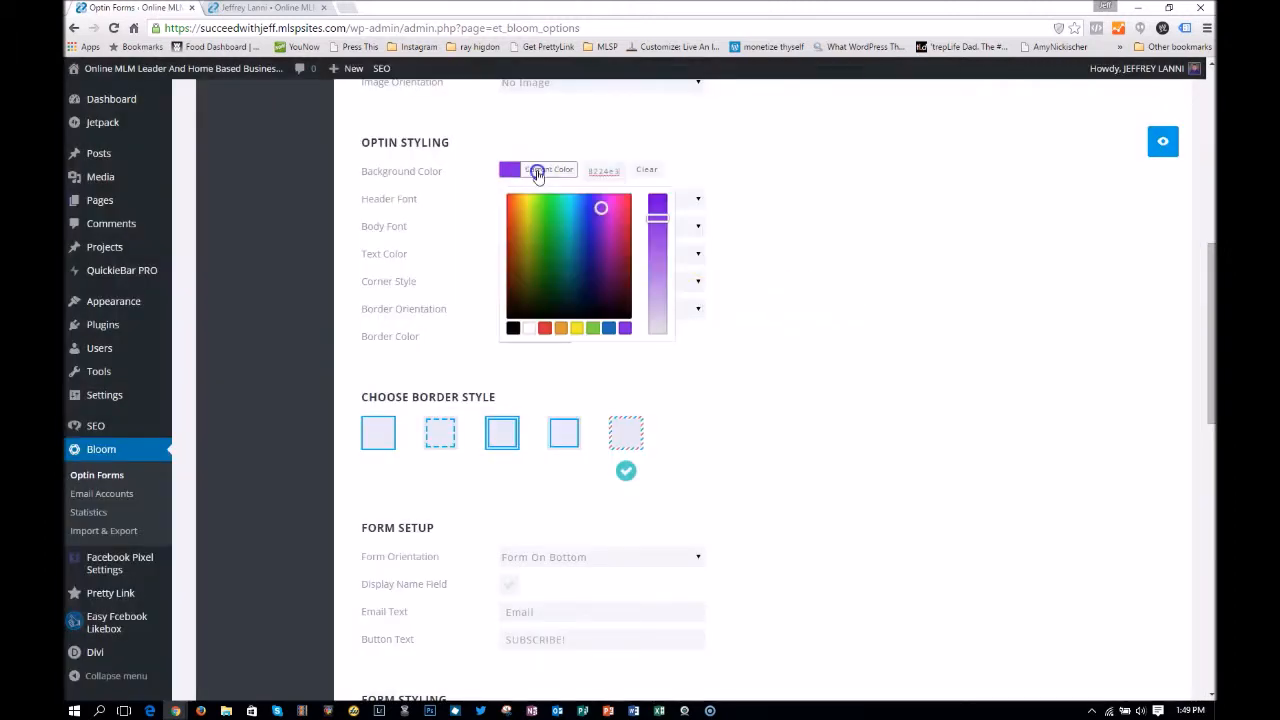
left_click(527, 329)
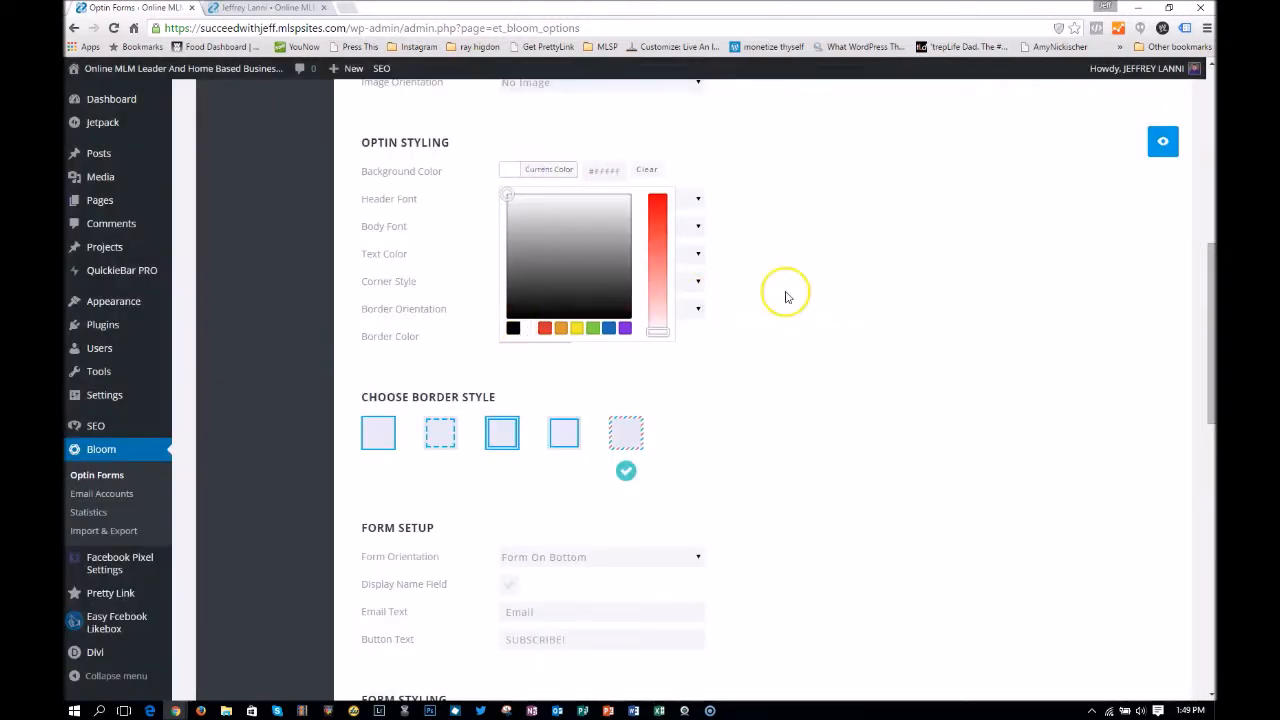
left_click(1147, 139)
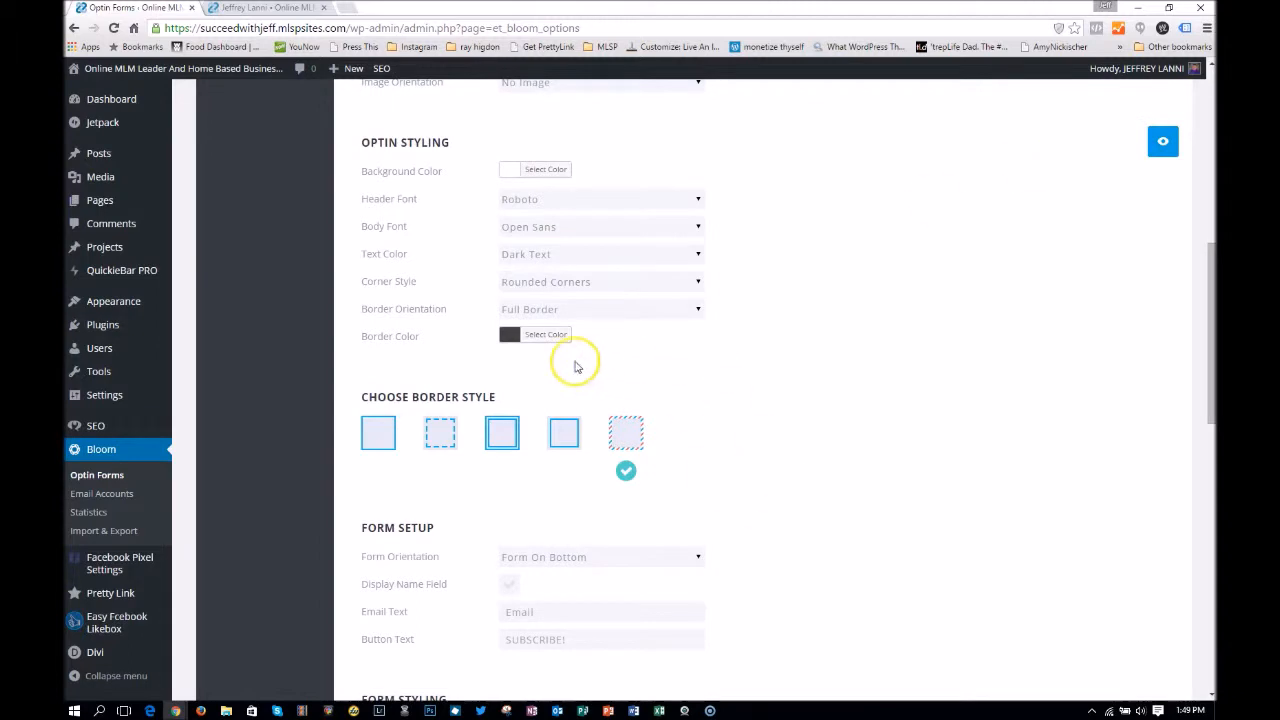
left_click(534, 334)
left_click(534, 334)
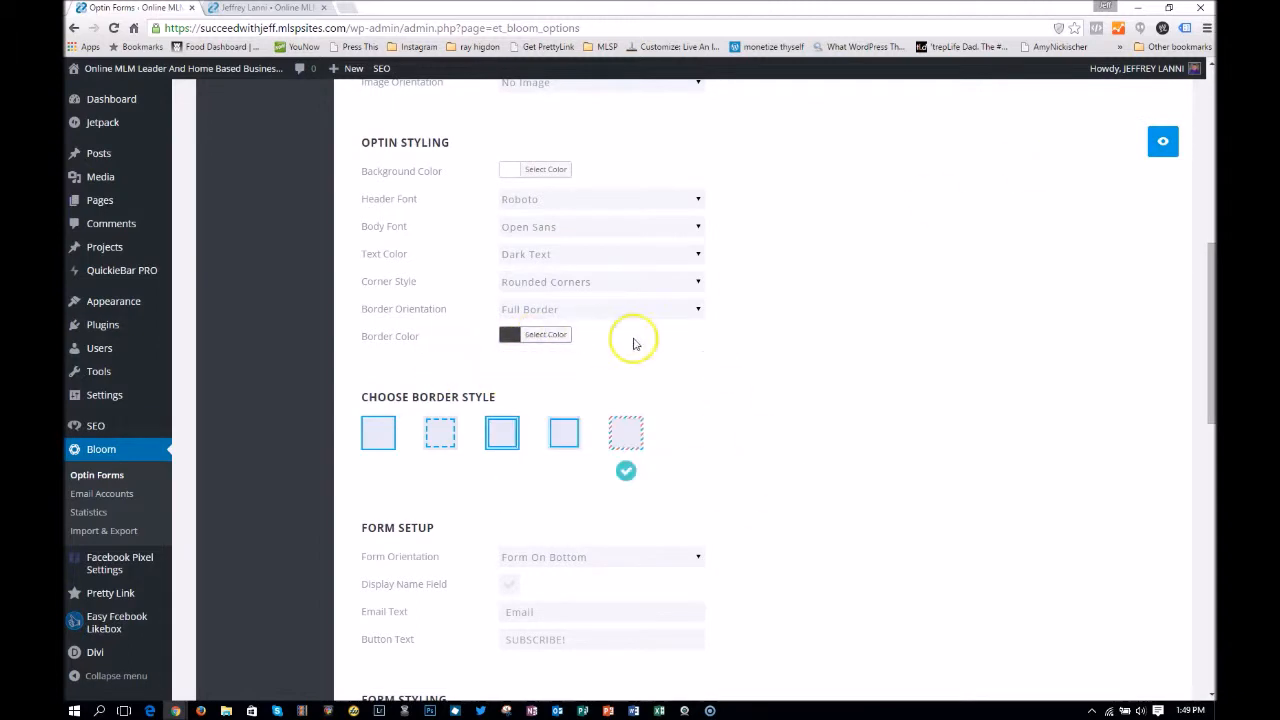
- Enable the name field in the form setup, set the button text to "Sign Up NOW!" and check the form preview
scroll(740, 375, "down", 2)
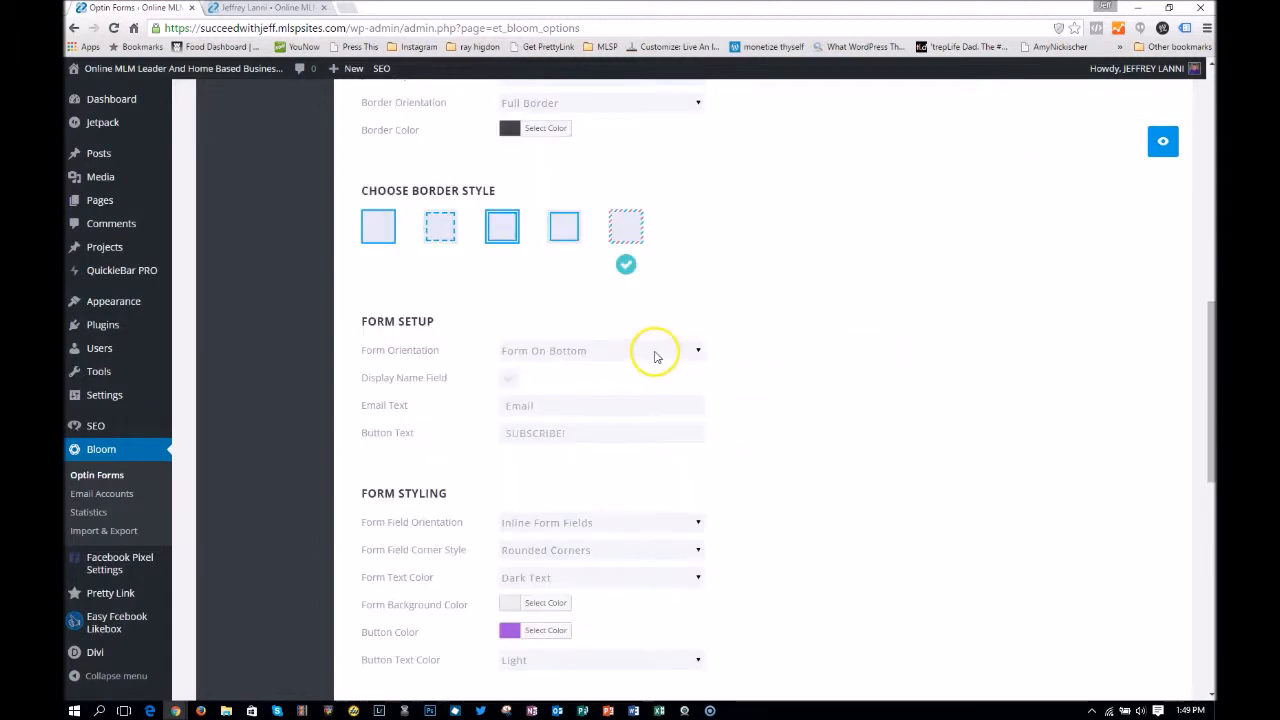
left_click(507, 378)
left_click(576, 460)
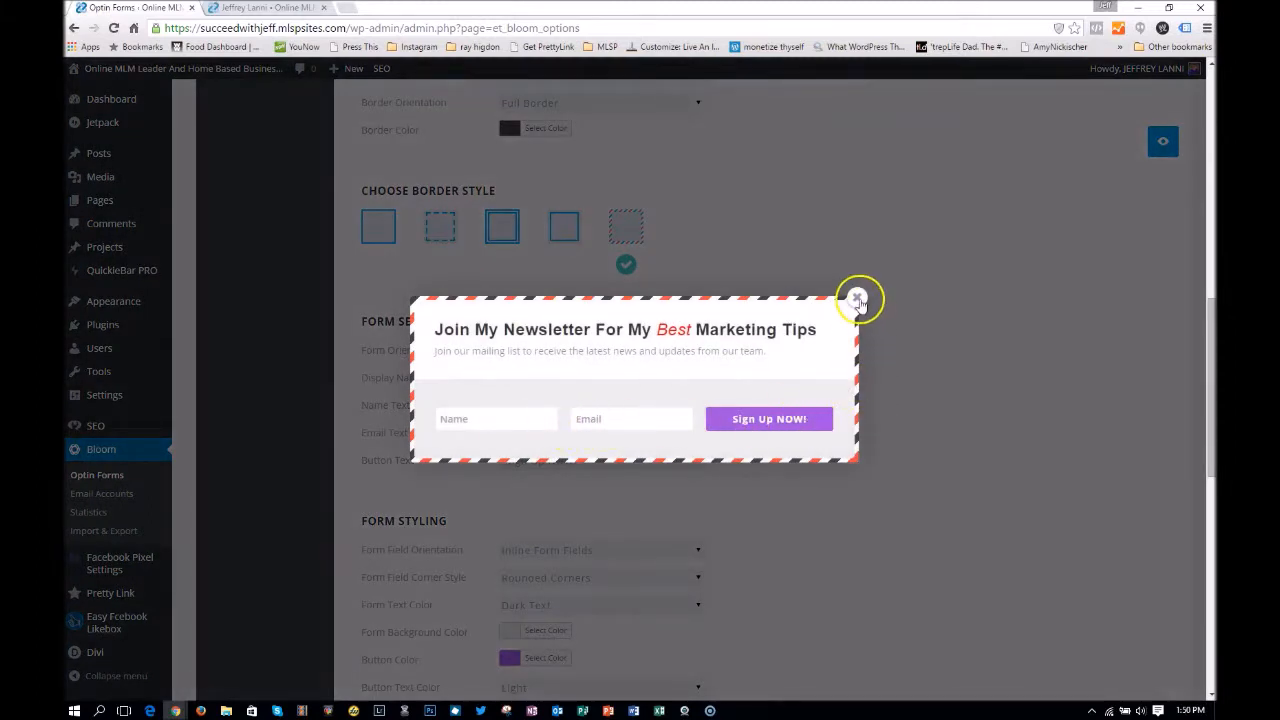
left_click(857, 297)
- Set the form orientation to Form On Right and check the layout in the form preview
left_click(635, 350)
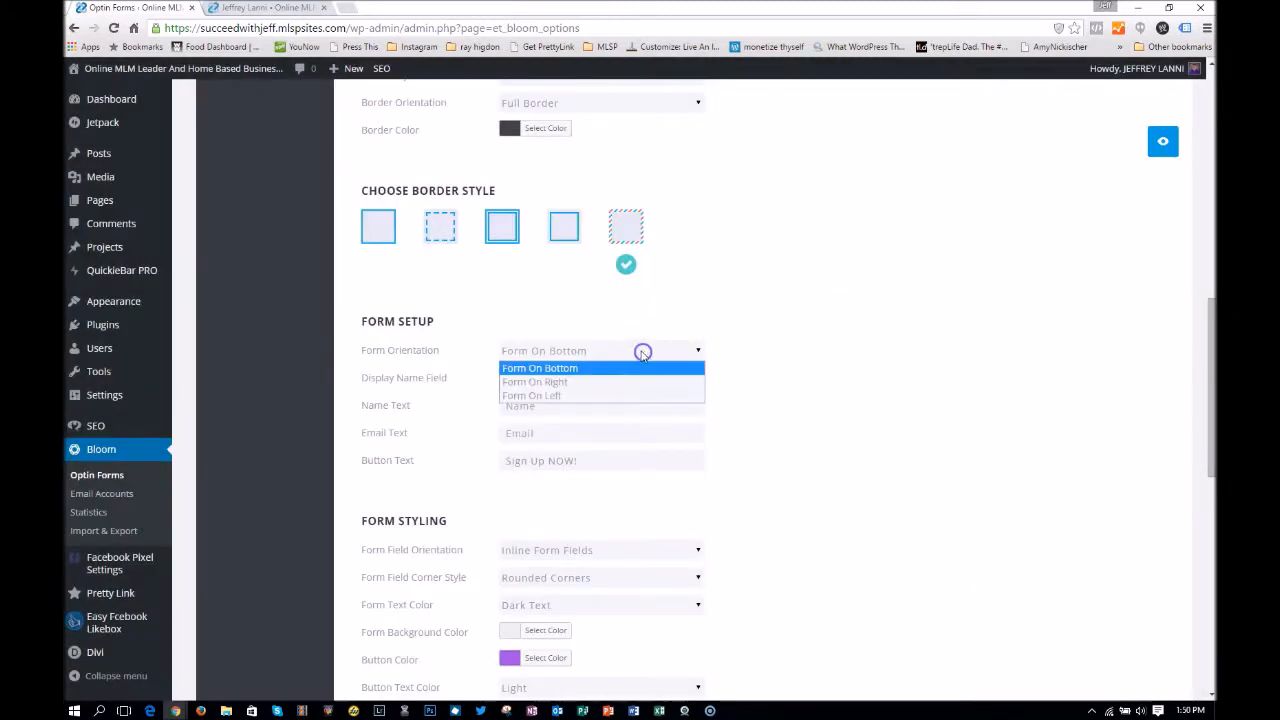
left_click(620, 380)
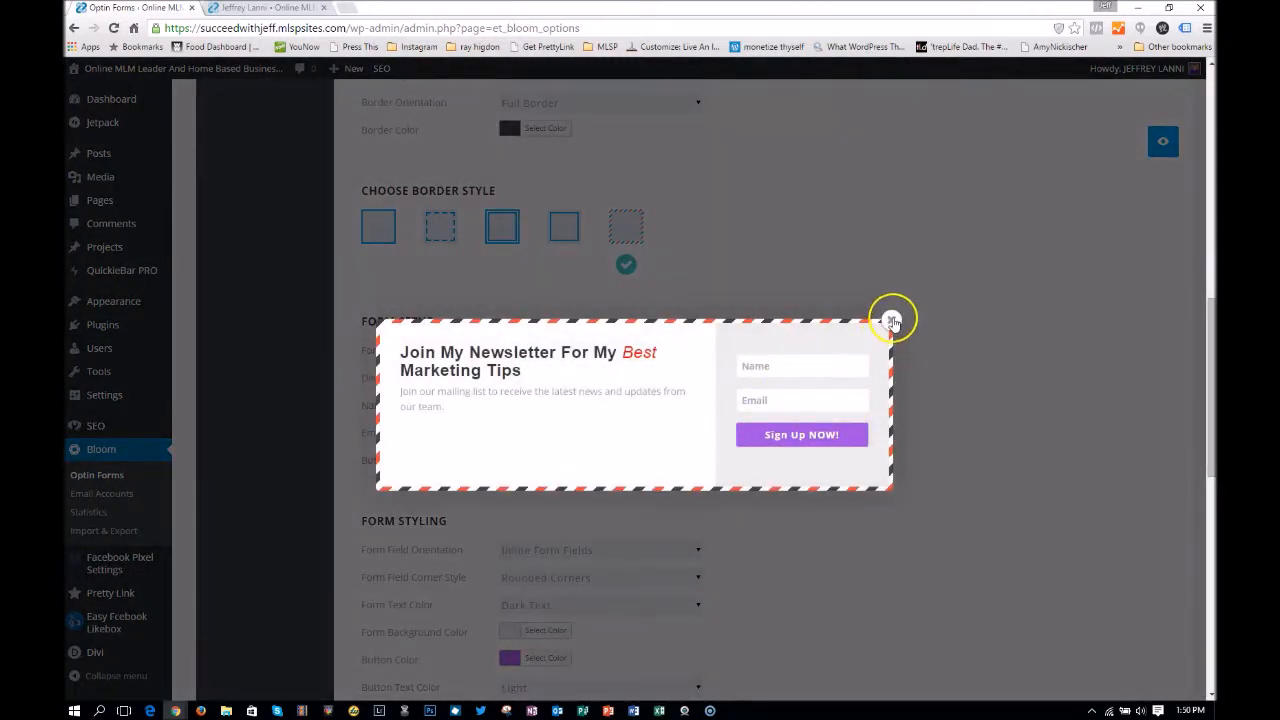
left_click(892, 321)
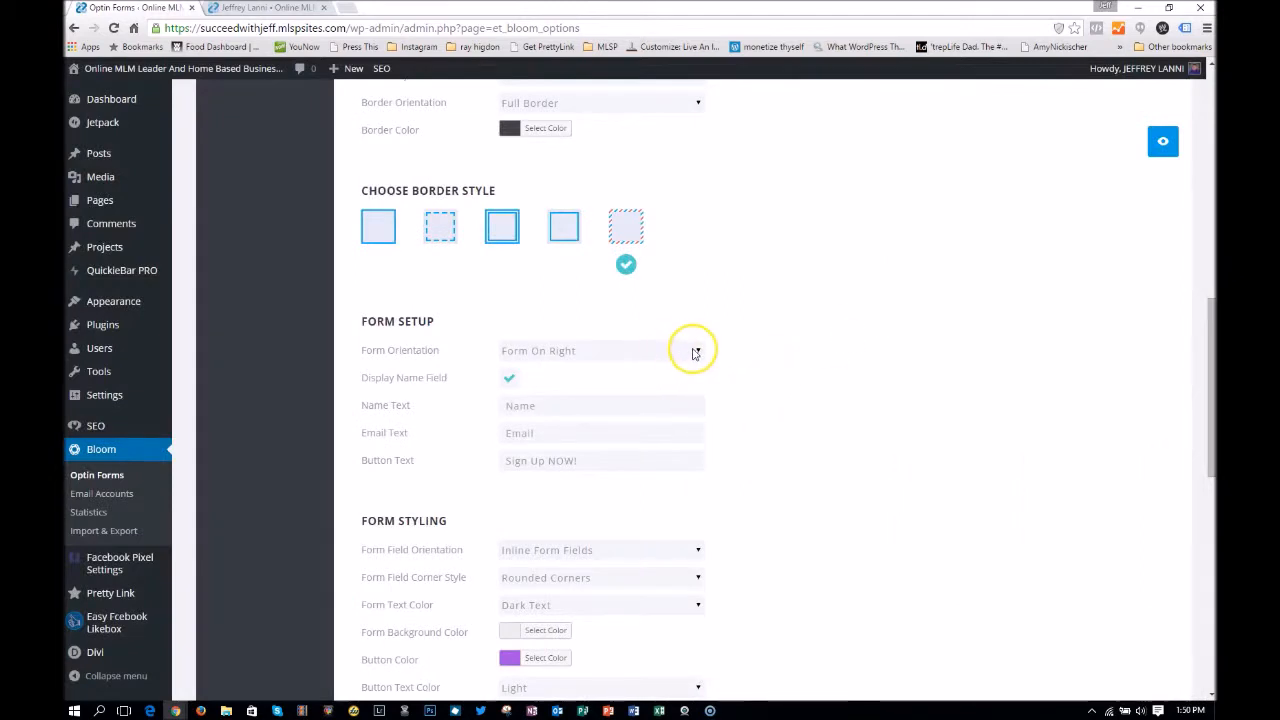
- Change the form's button color to the orange preset and check it in the form preview
scroll(787, 446, "down", 2)
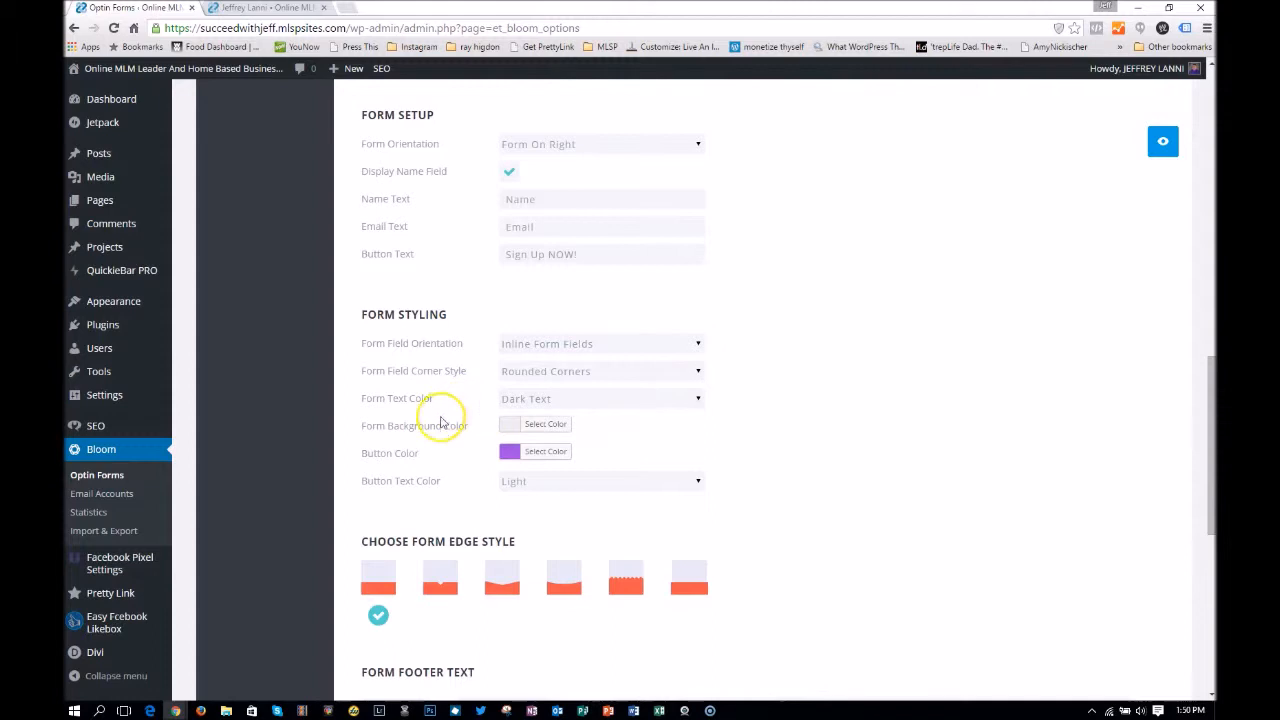
left_click(538, 453)
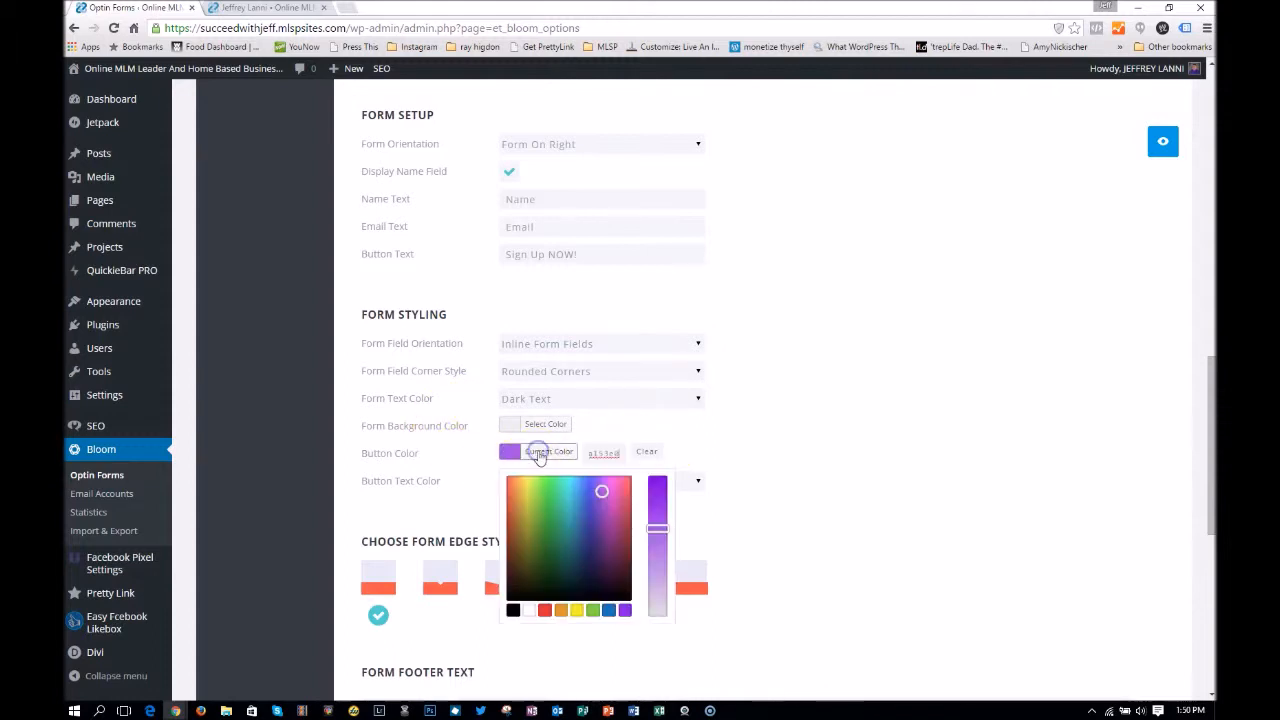
left_click(560, 610)
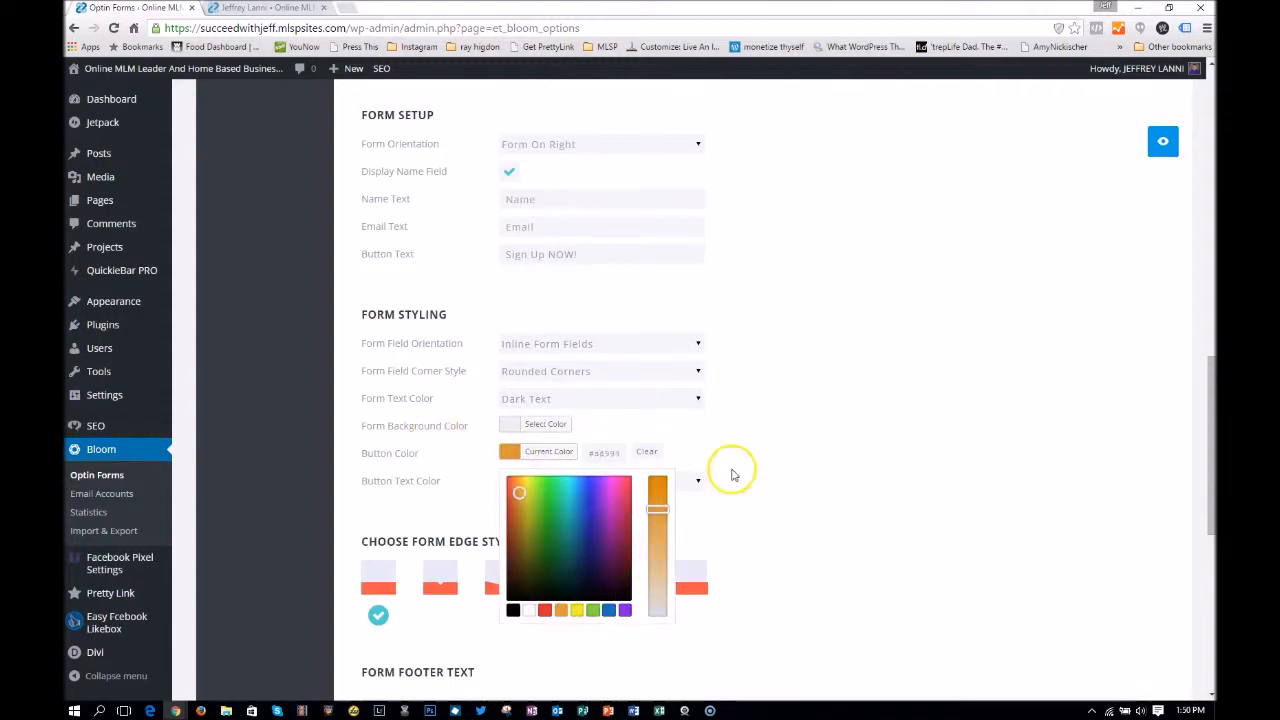
left_click(1146, 150)
left_click(1161, 147)
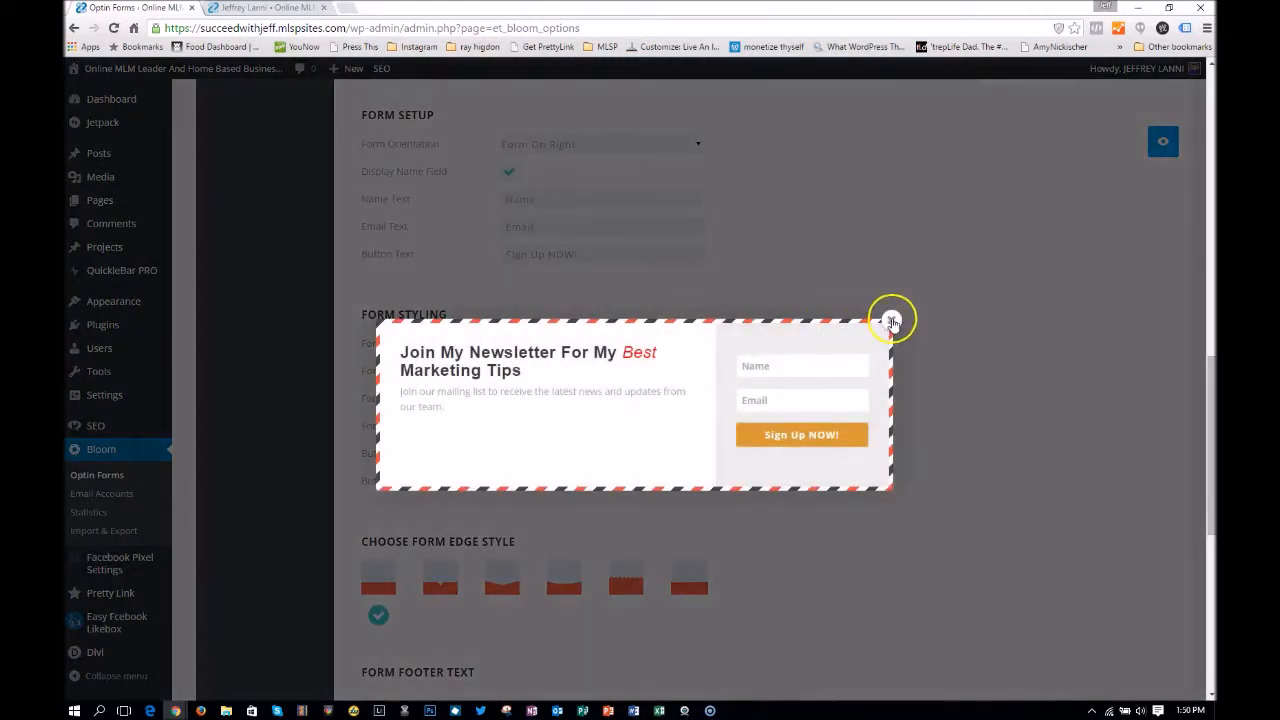
left_click(891, 321)
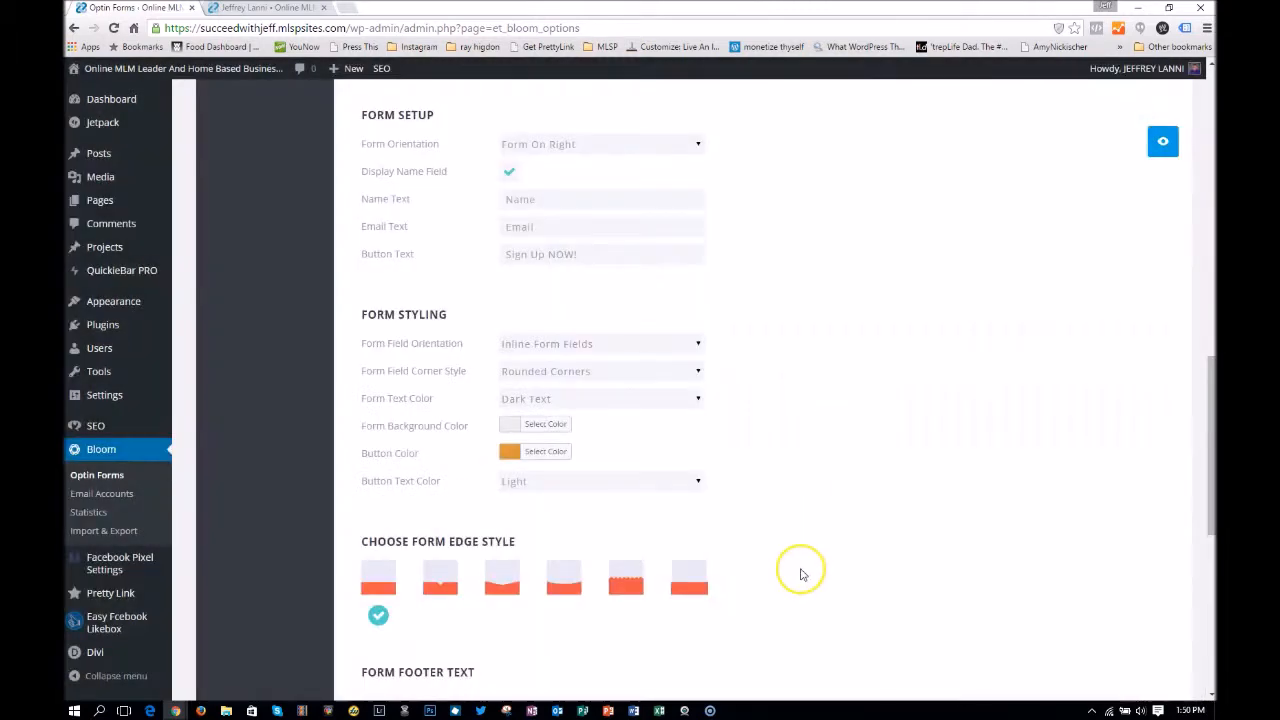
- Apply the jagged, zigzag form edge style and check it in the form preview
left_click(626, 580)
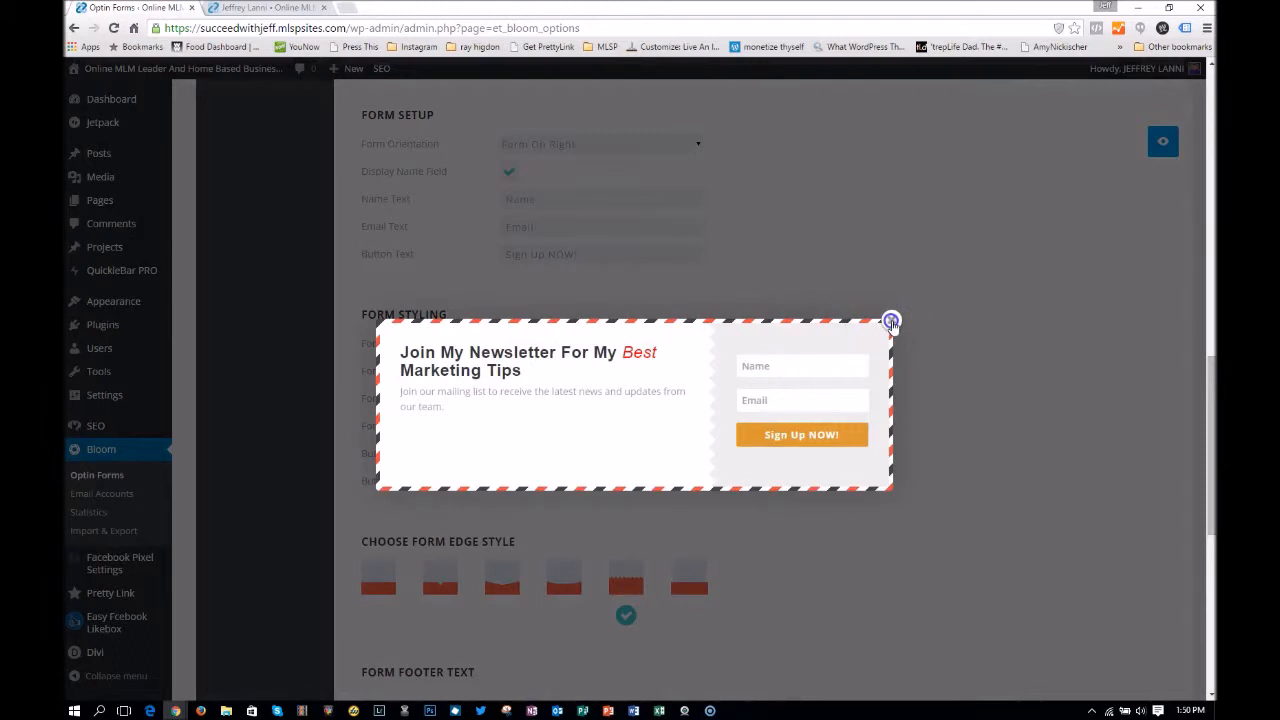
left_click(891, 322)
- Look over the remaining design options, leave the footer, success message and custom CSS as they are, and continue to the display settings
scroll(912, 425, "down", 3)
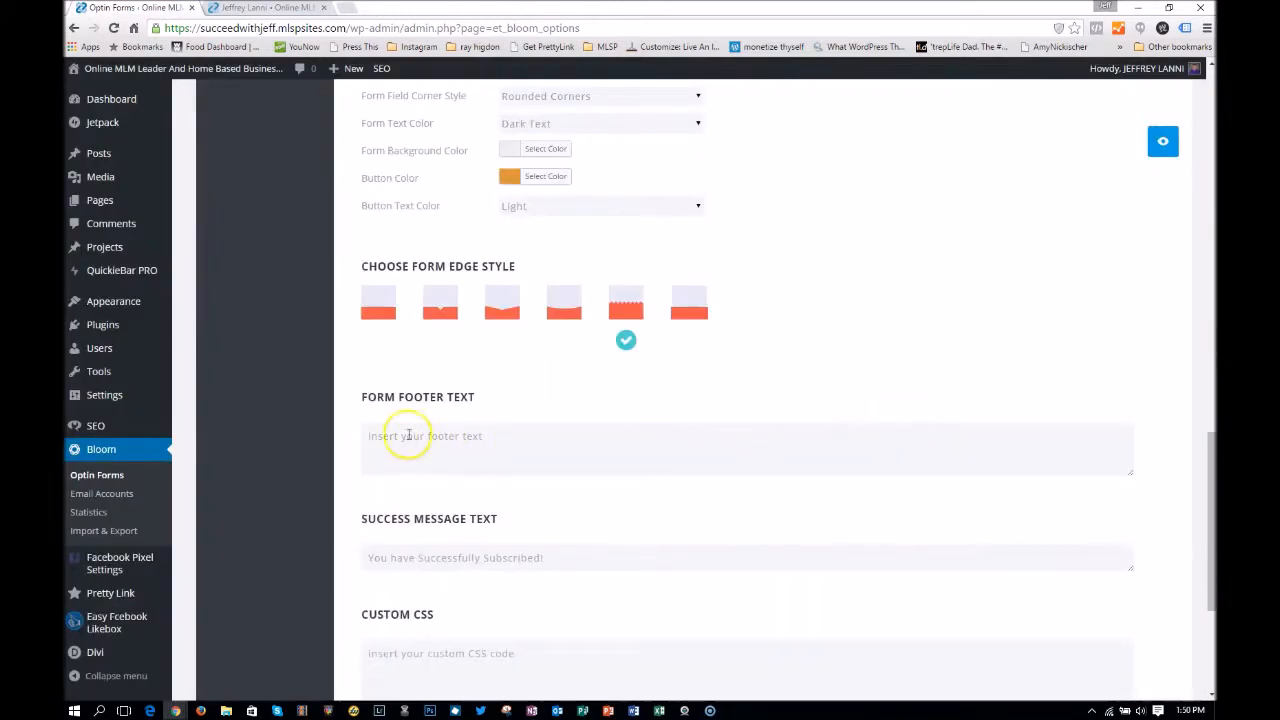
scroll(518, 453, "down", 2)
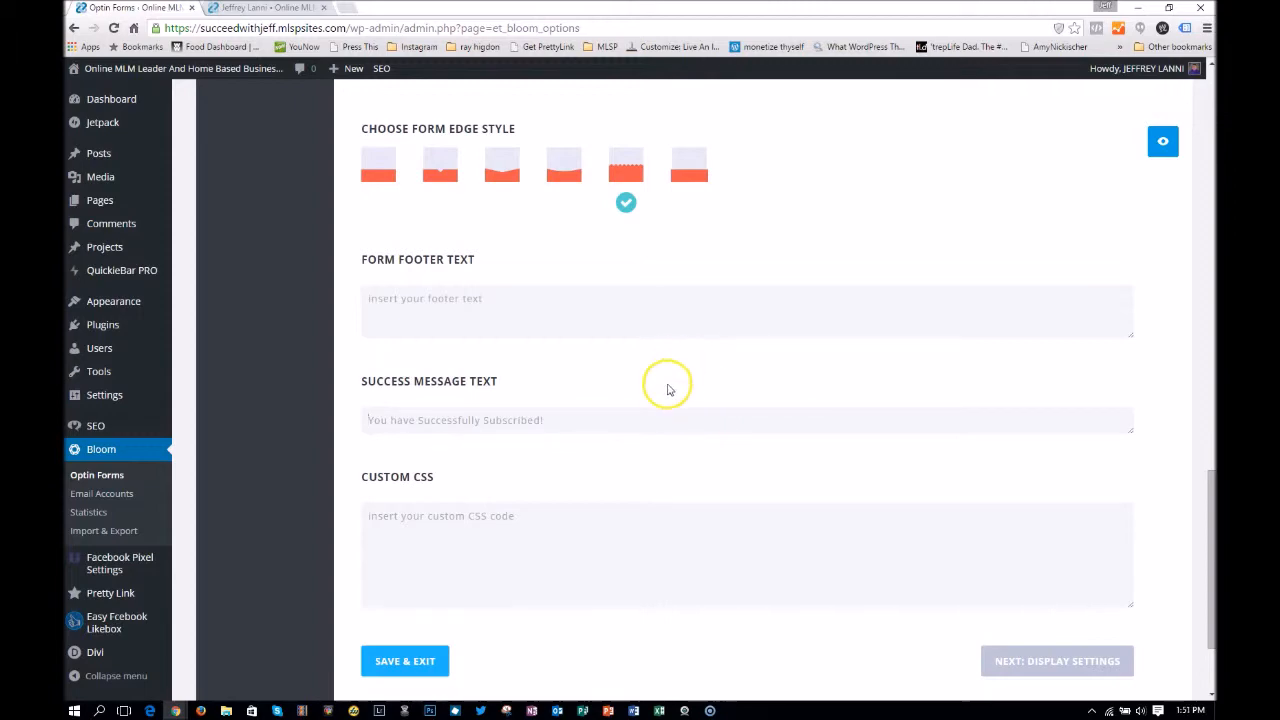
scroll(615, 536, "up", 2)
scroll(619, 536, "up", 20)
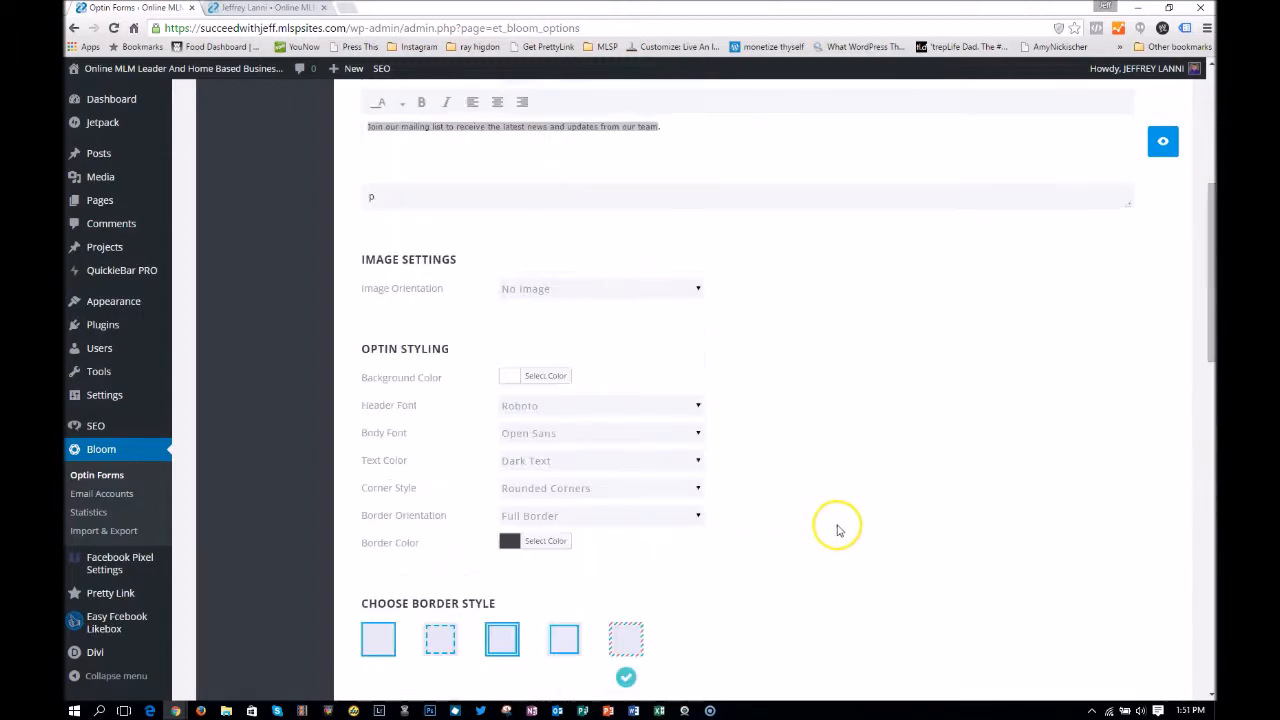
scroll(862, 527, "down", 12)
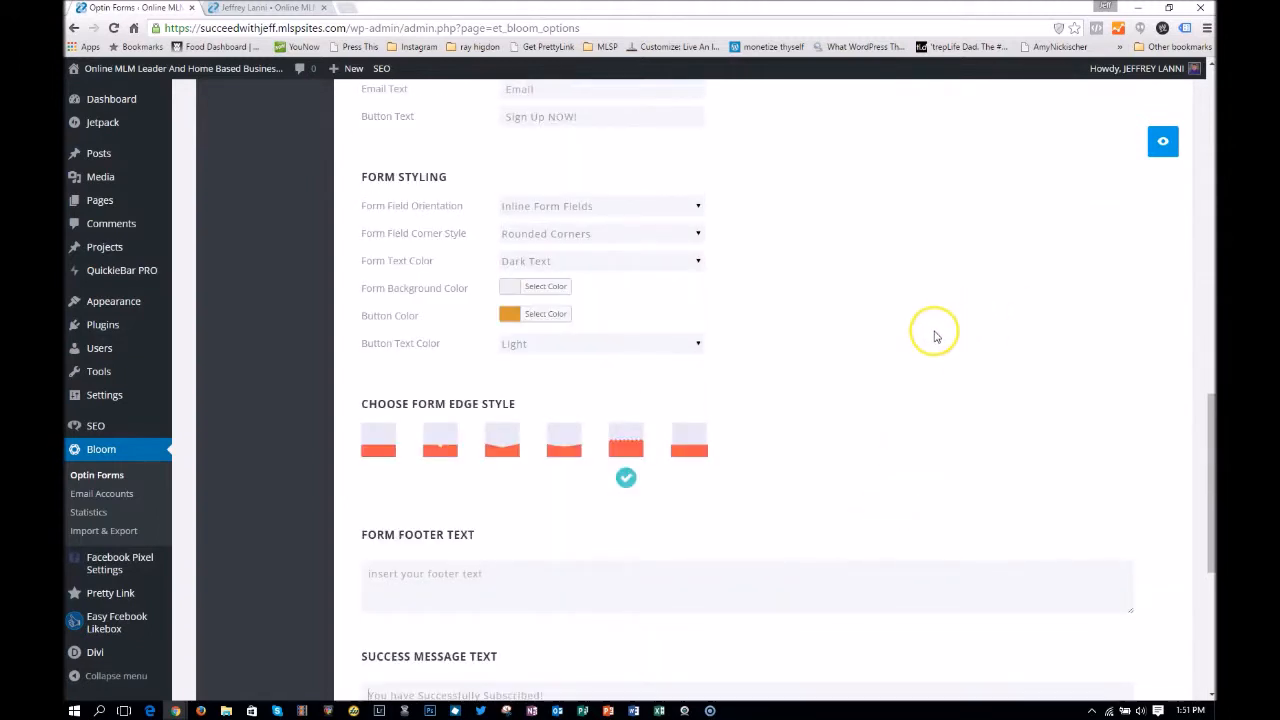
scroll(934, 330, "down", 3)
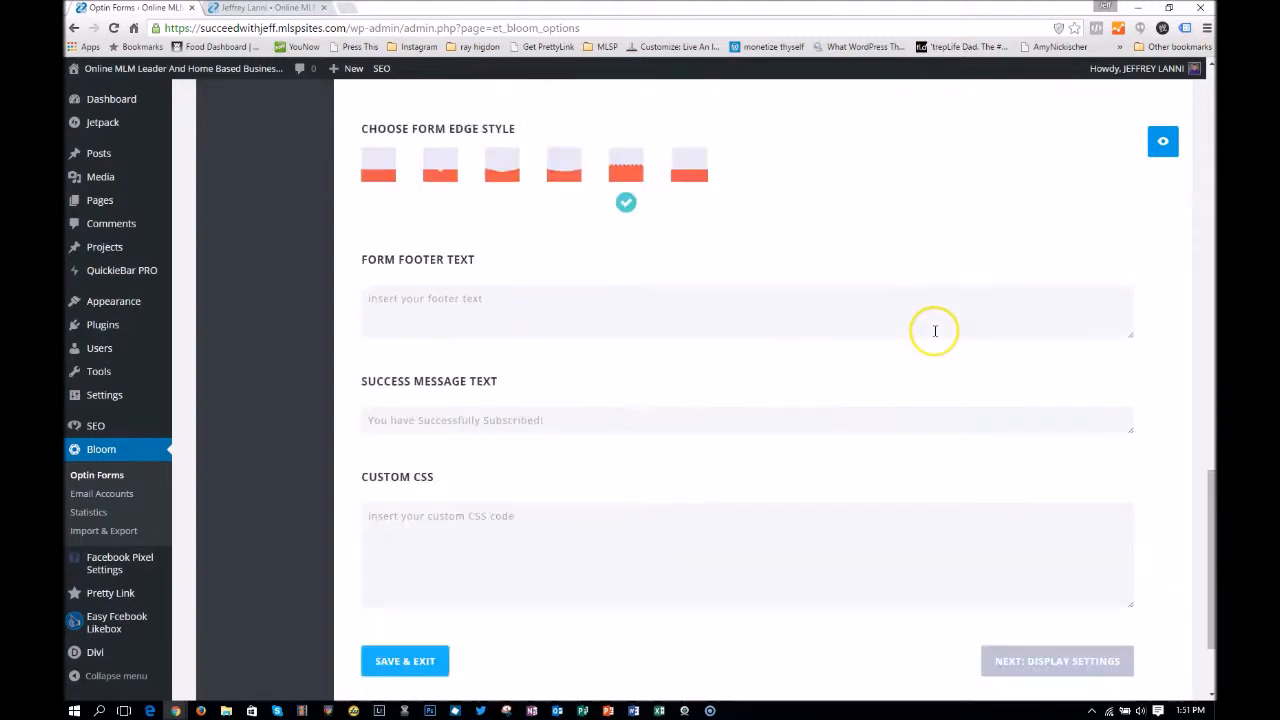
left_click(1064, 664)
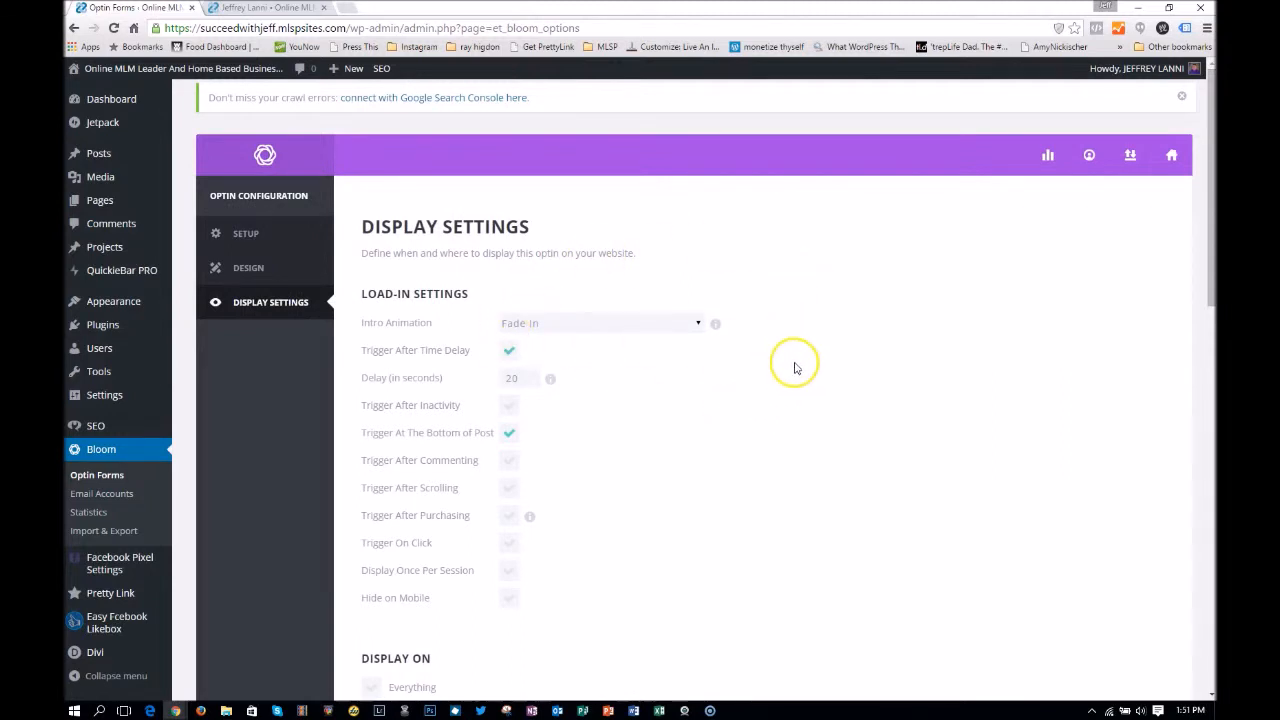
- Set the optin's intro animation to Slide Down and its time delay to 8 seconds
left_click(690, 323)
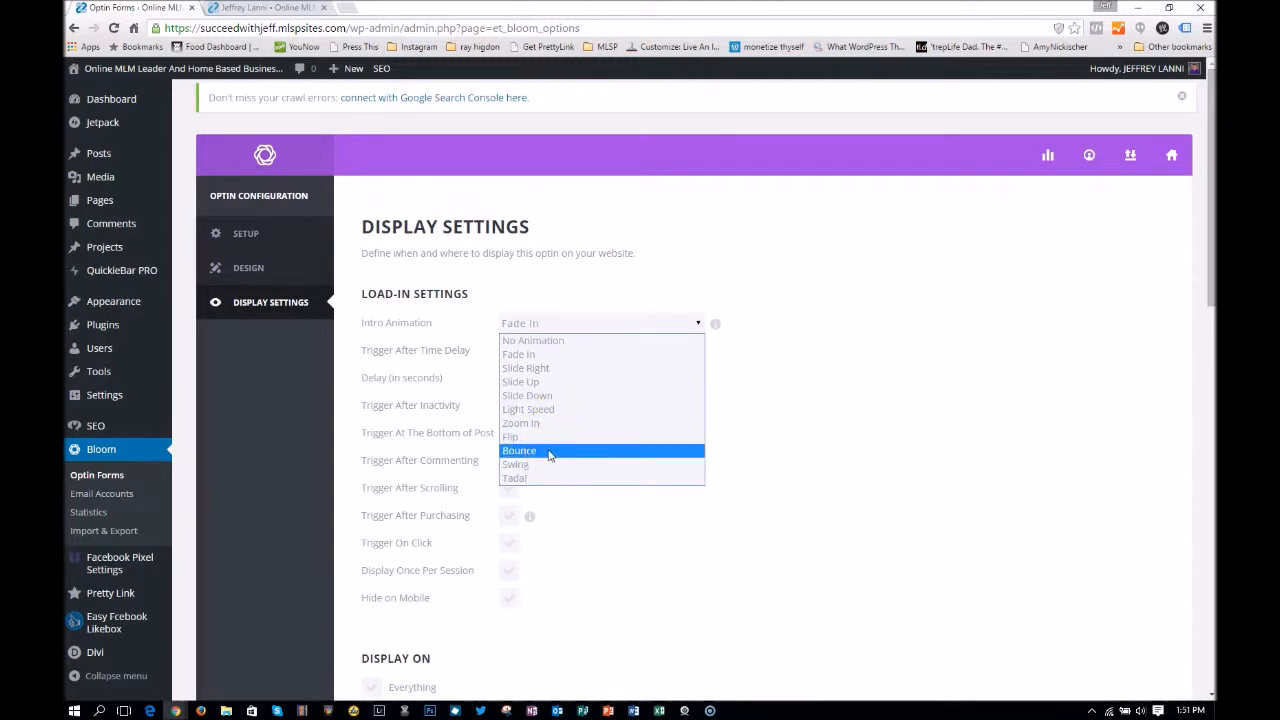
left_click(547, 395)
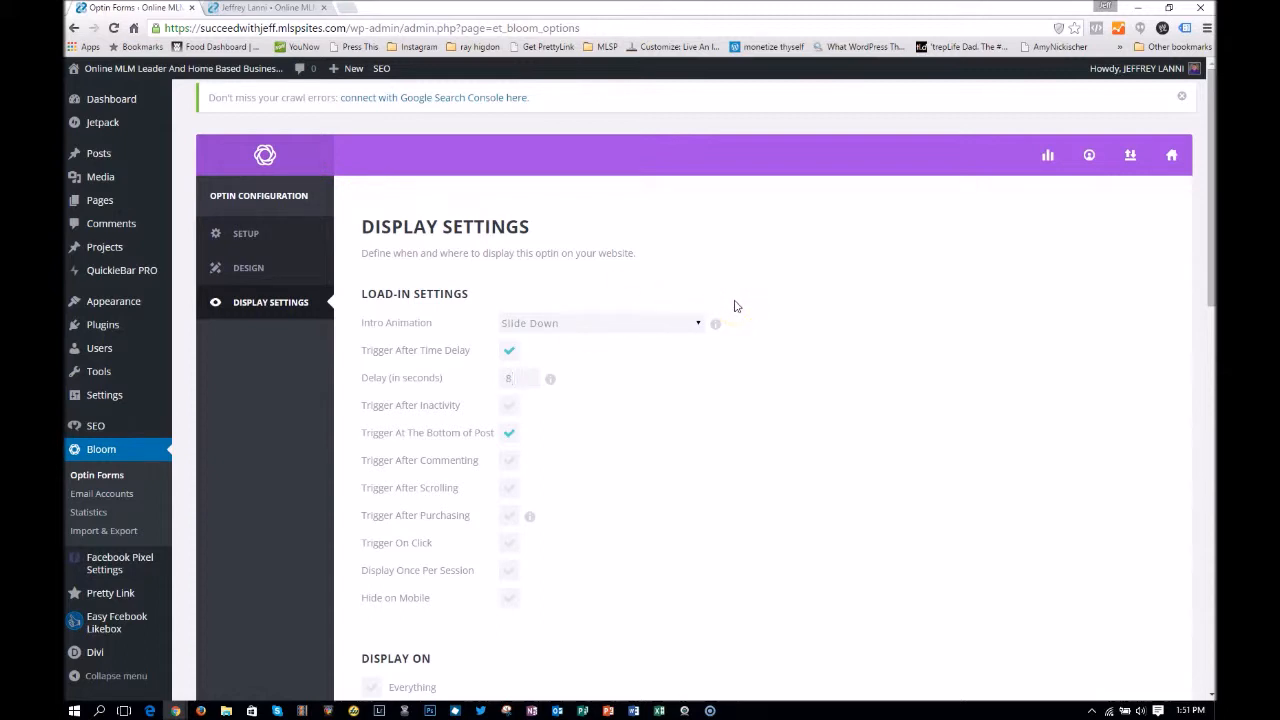
left_click(721, 437)
- Include the Homepage among the places where the optin is displayed
scroll(590, 455, "down", 2)
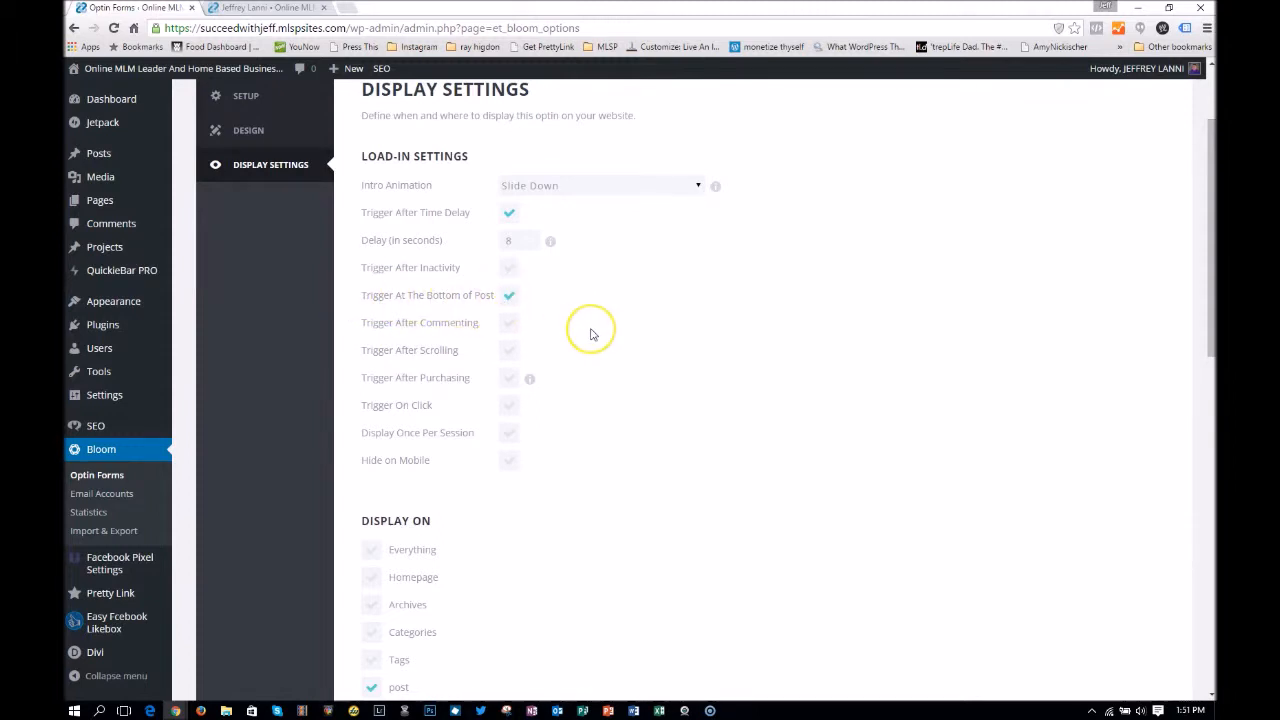
scroll(590, 334, "down", 5)
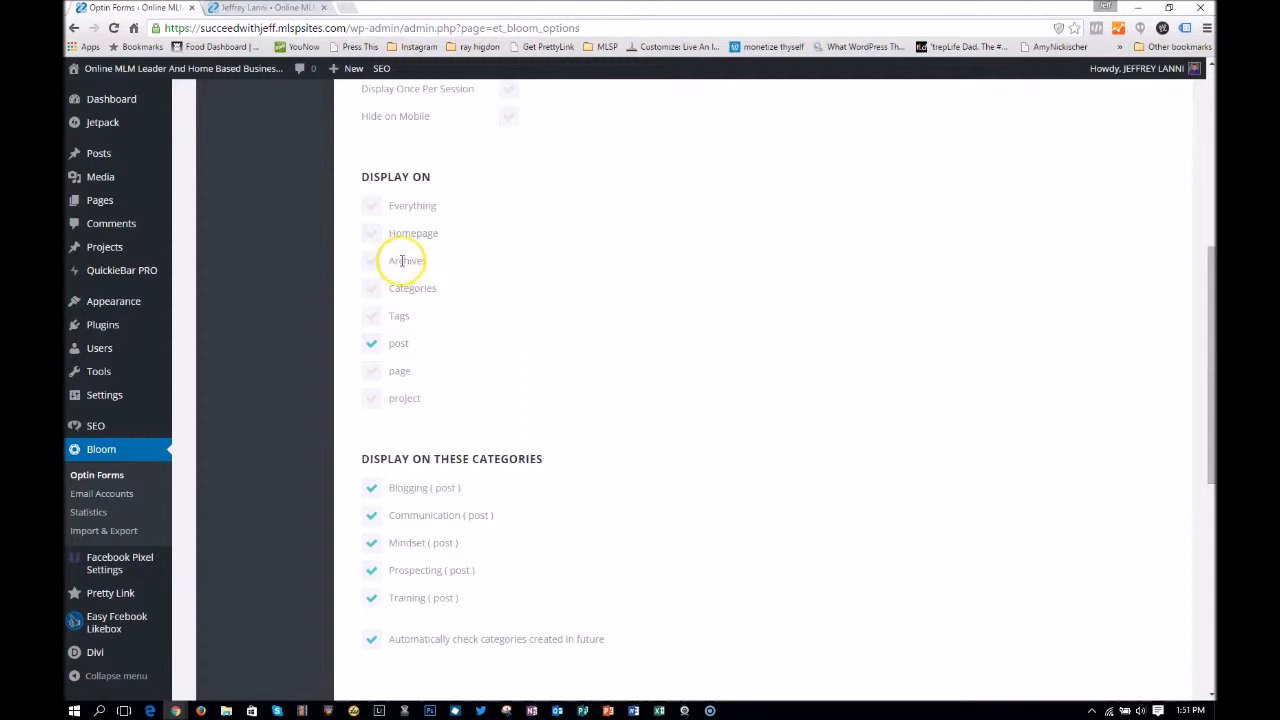
left_click(382, 240)
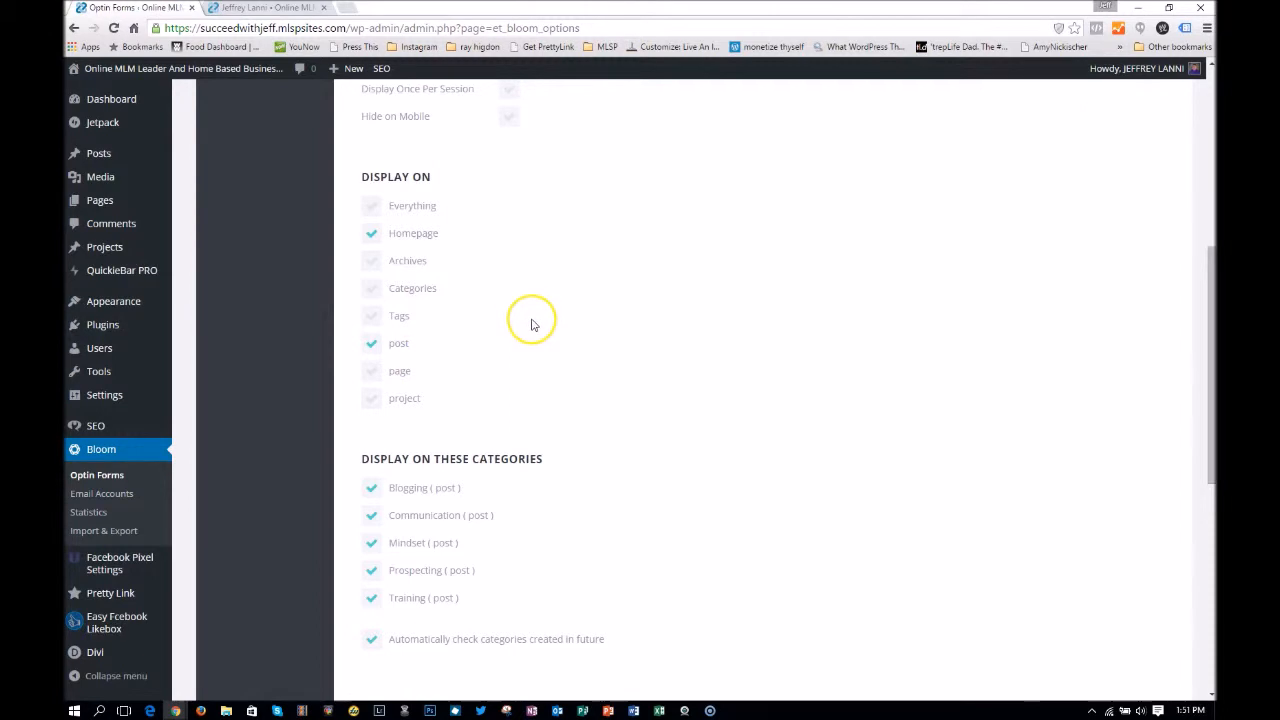
- Examine the category choices and the page and post lists available for including or excluding the optin, without selecting any
scroll(531, 325, "down", 3)
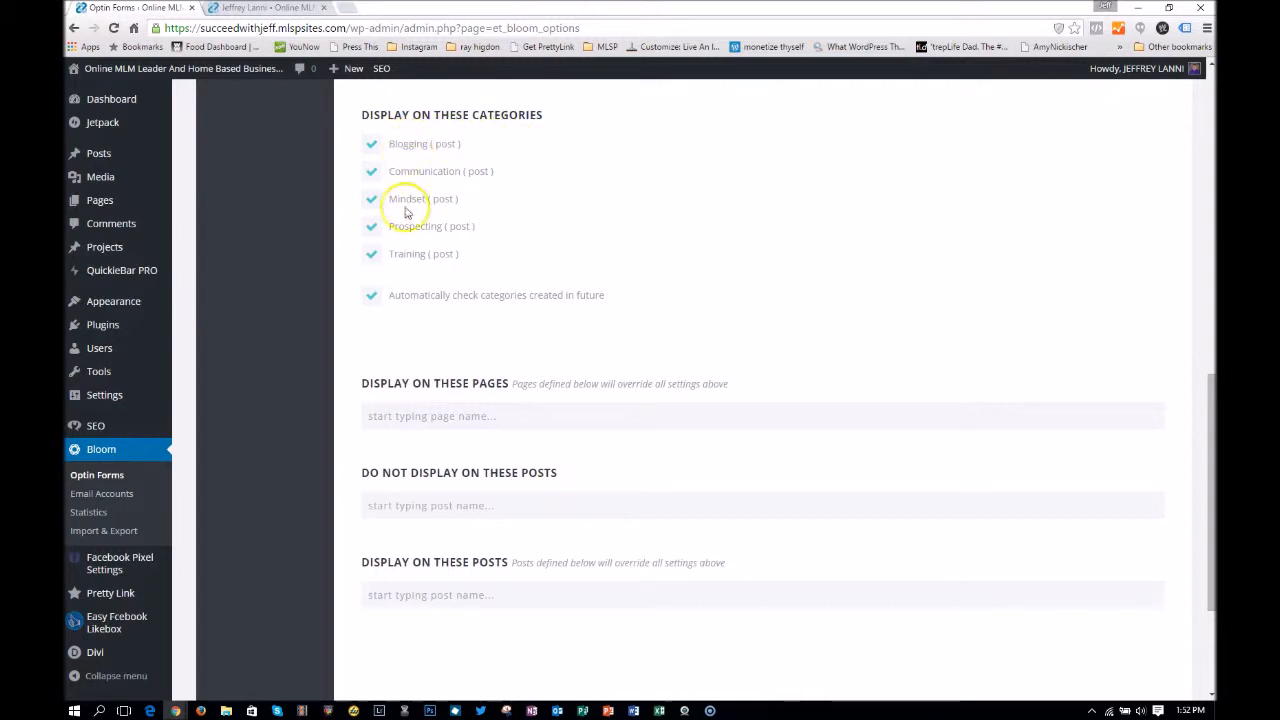
scroll(480, 271, "up", 2)
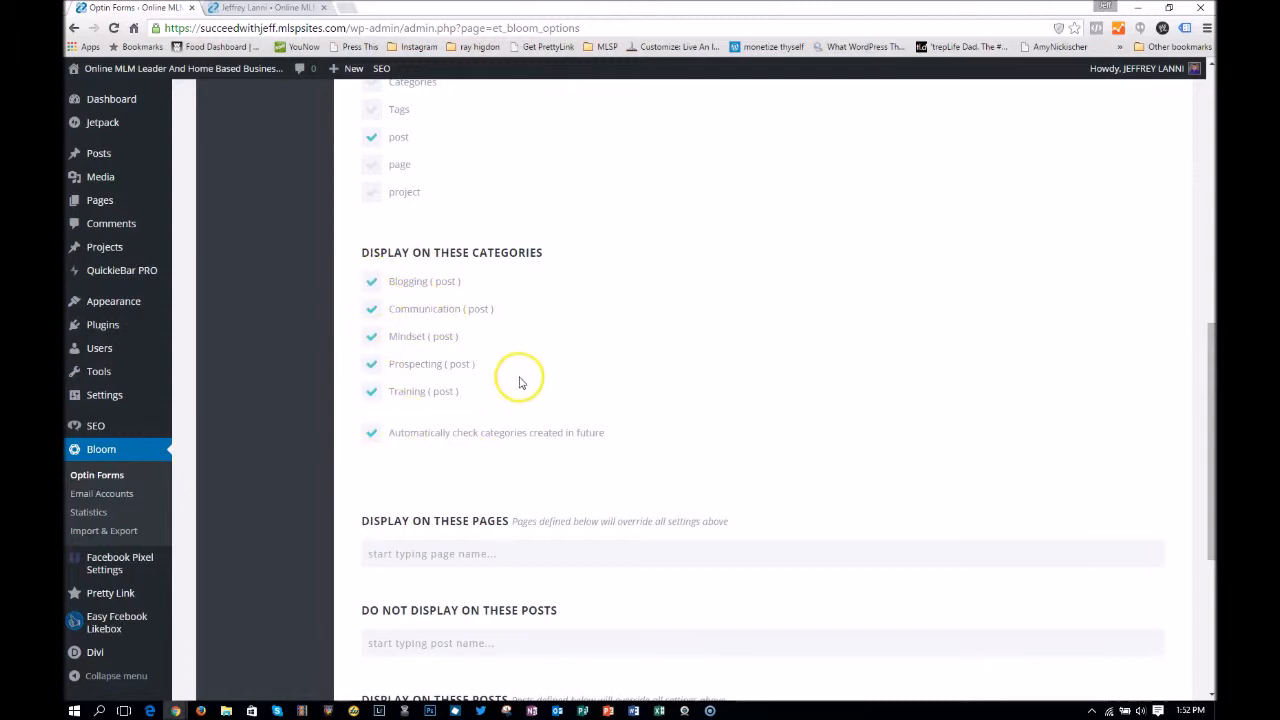
scroll(480, 409, "down", 1)
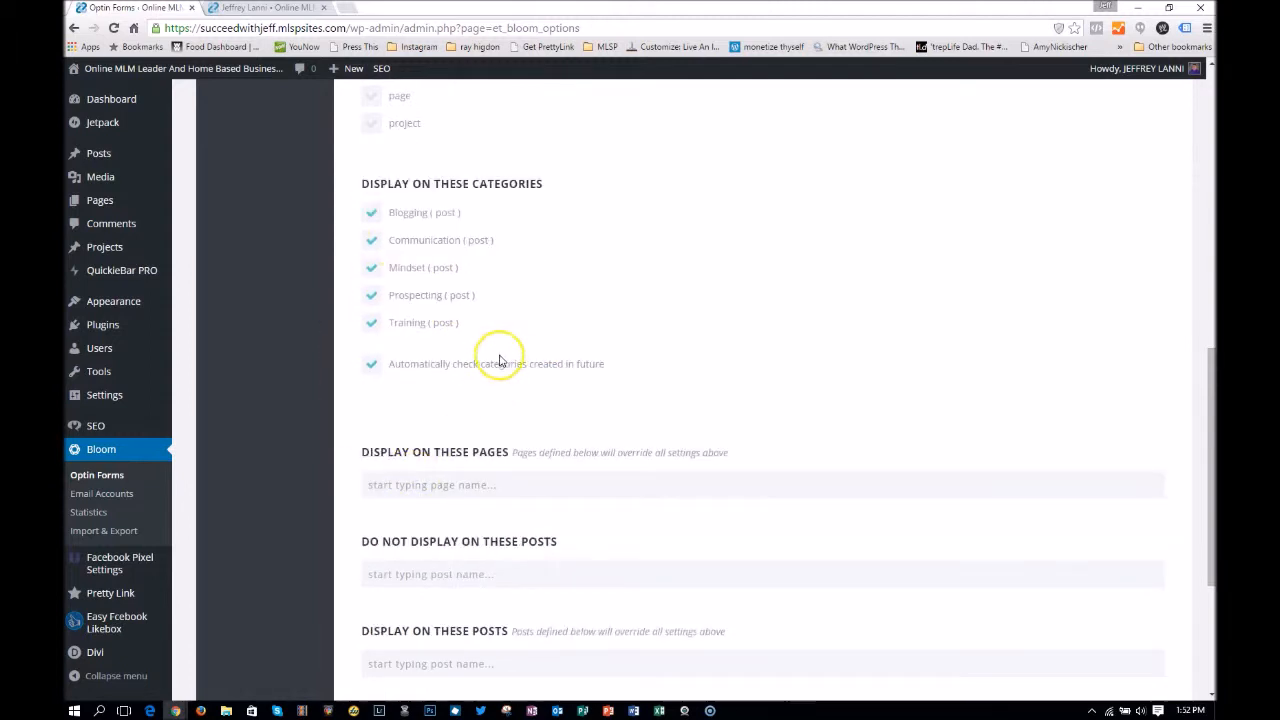
scroll(580, 375, "down", 3)
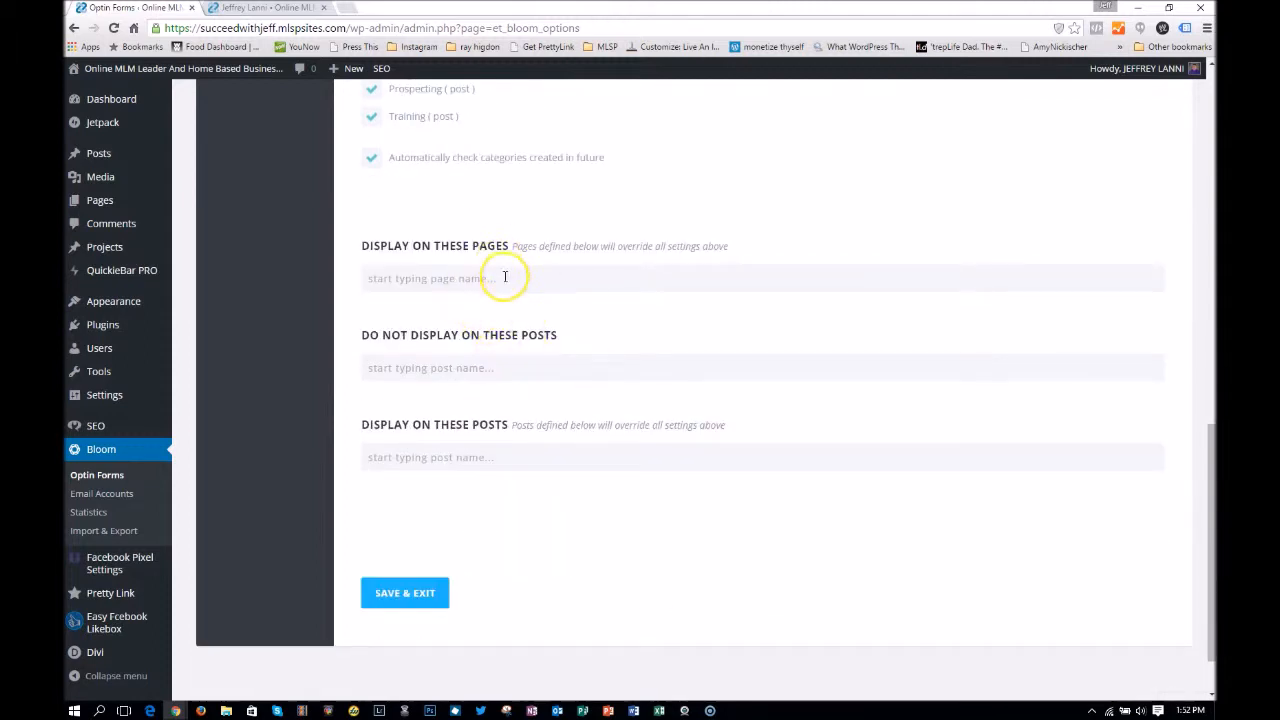
left_click(505, 277)
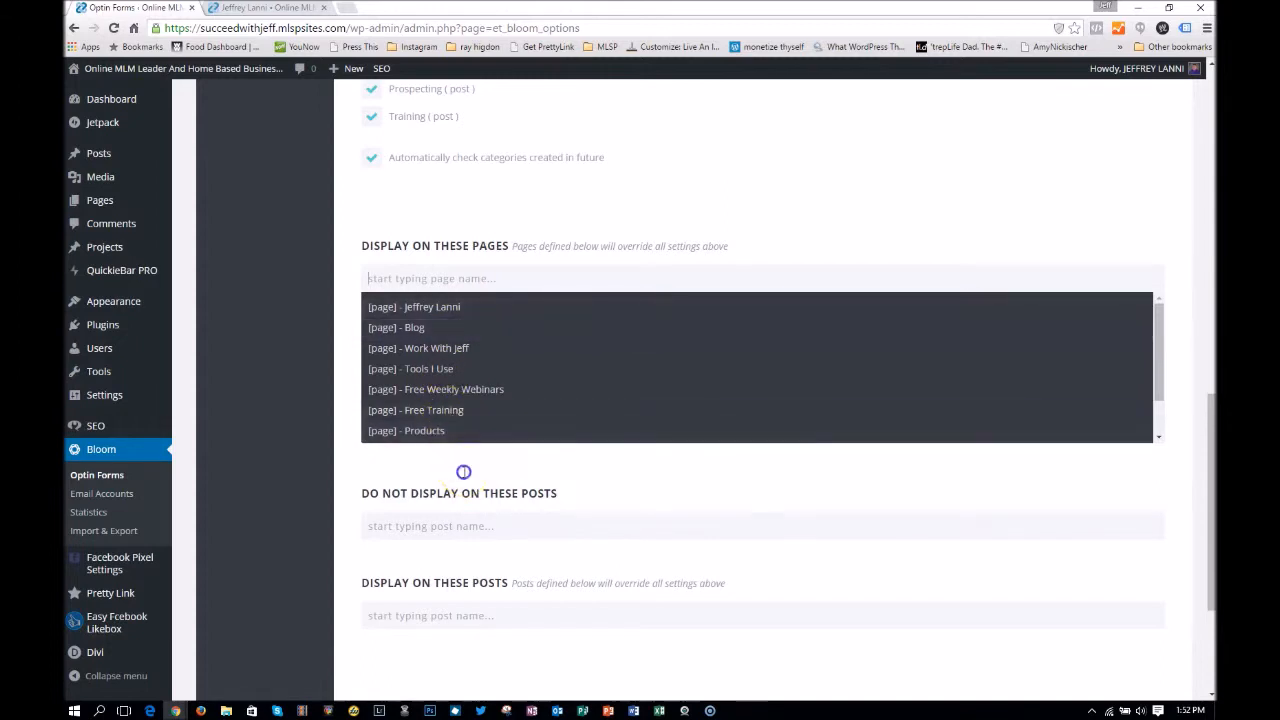
left_click(465, 477)
left_click(466, 367)
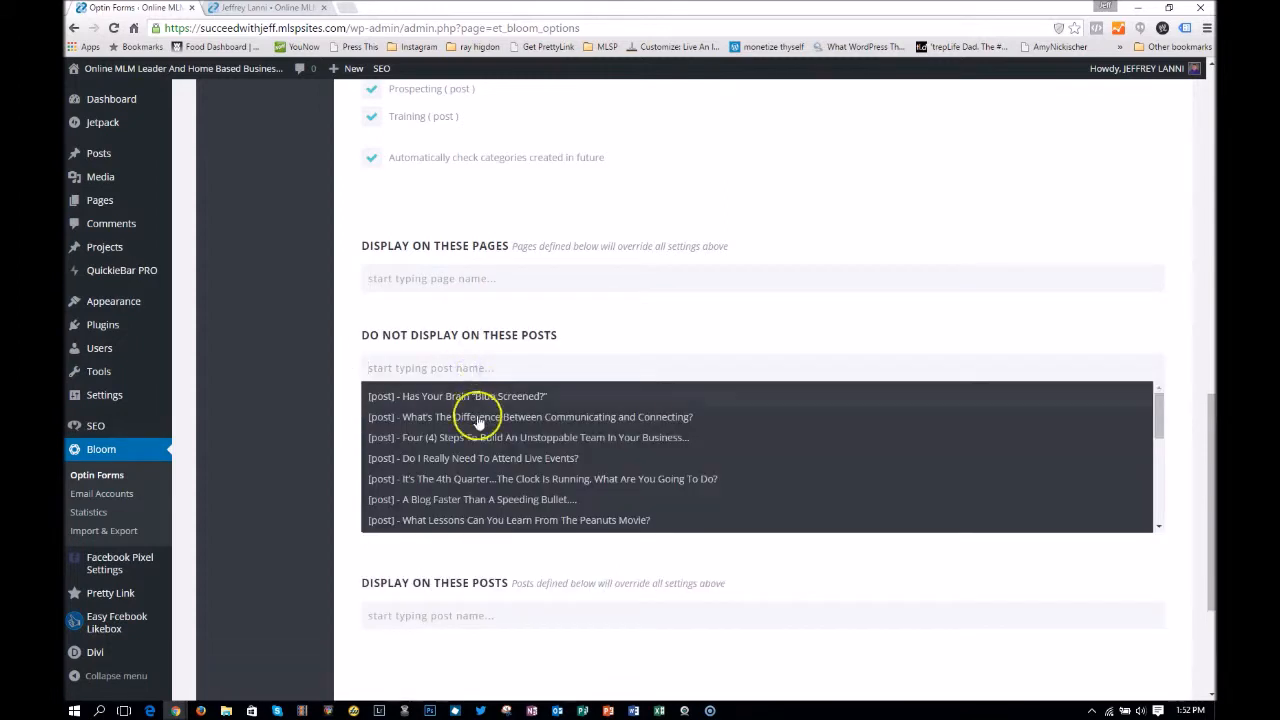
left_click(524, 560)
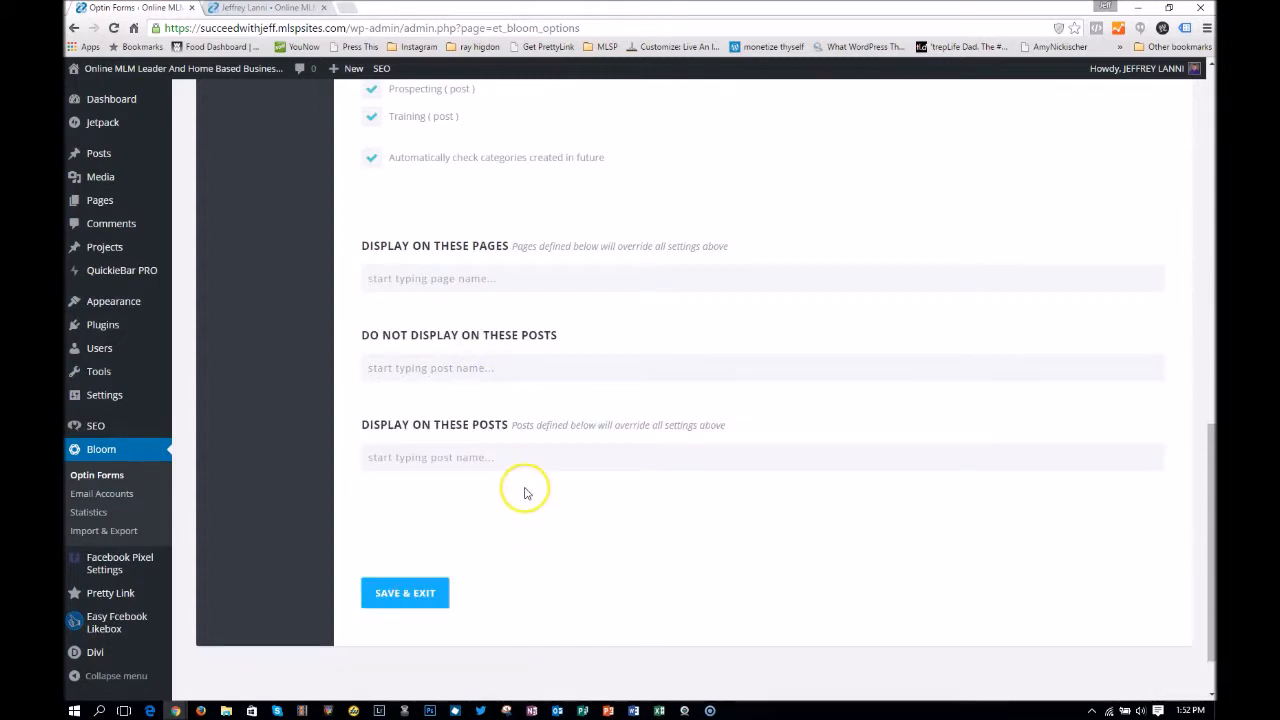
left_click(513, 389)
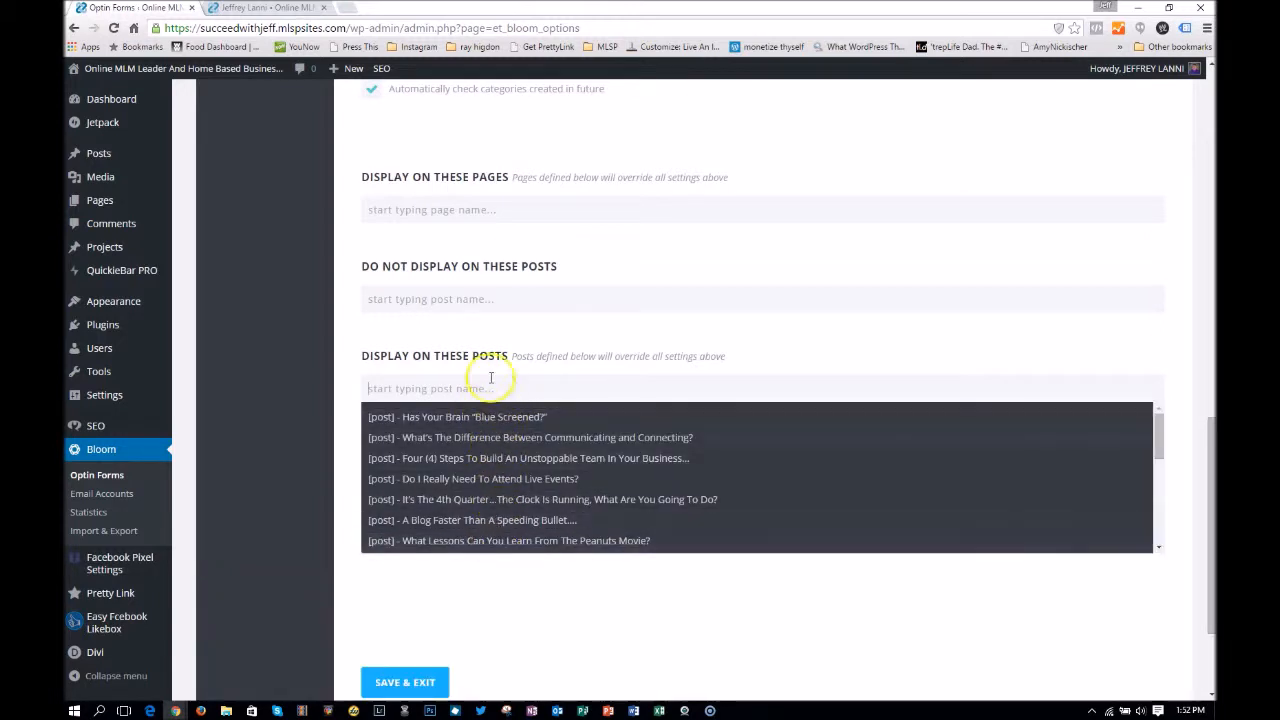
left_click(486, 321)
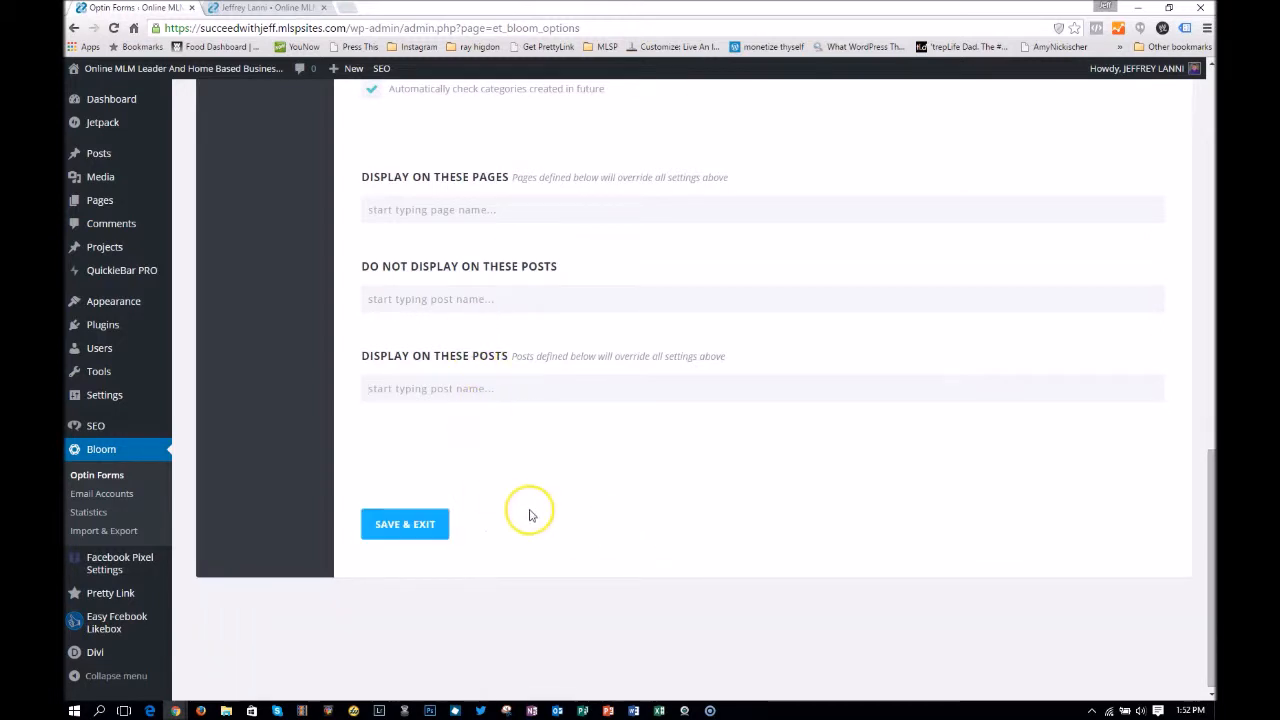
- Change the new optin's intro animation to Slide Right and save the optin
scroll(642, 466, "up", 4)
scroll(642, 466, "up", 7)
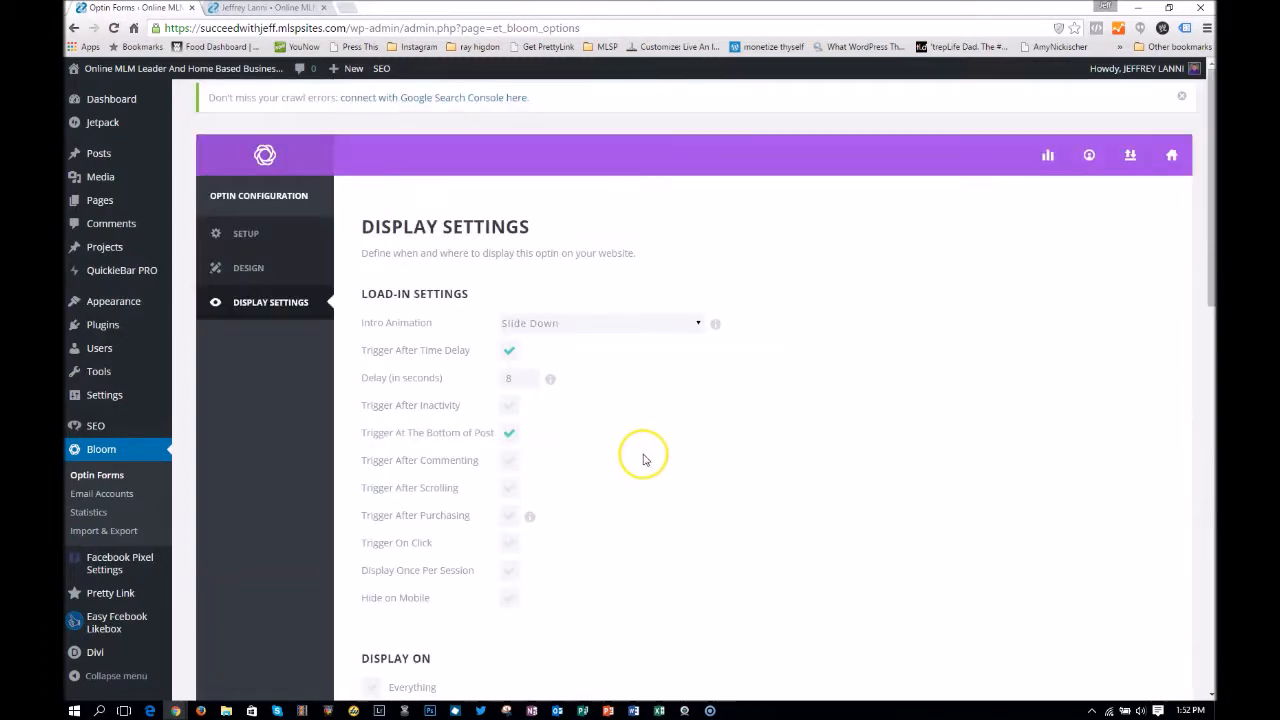
scroll(638, 462, "down", 9)
scroll(632, 460, "down", 2)
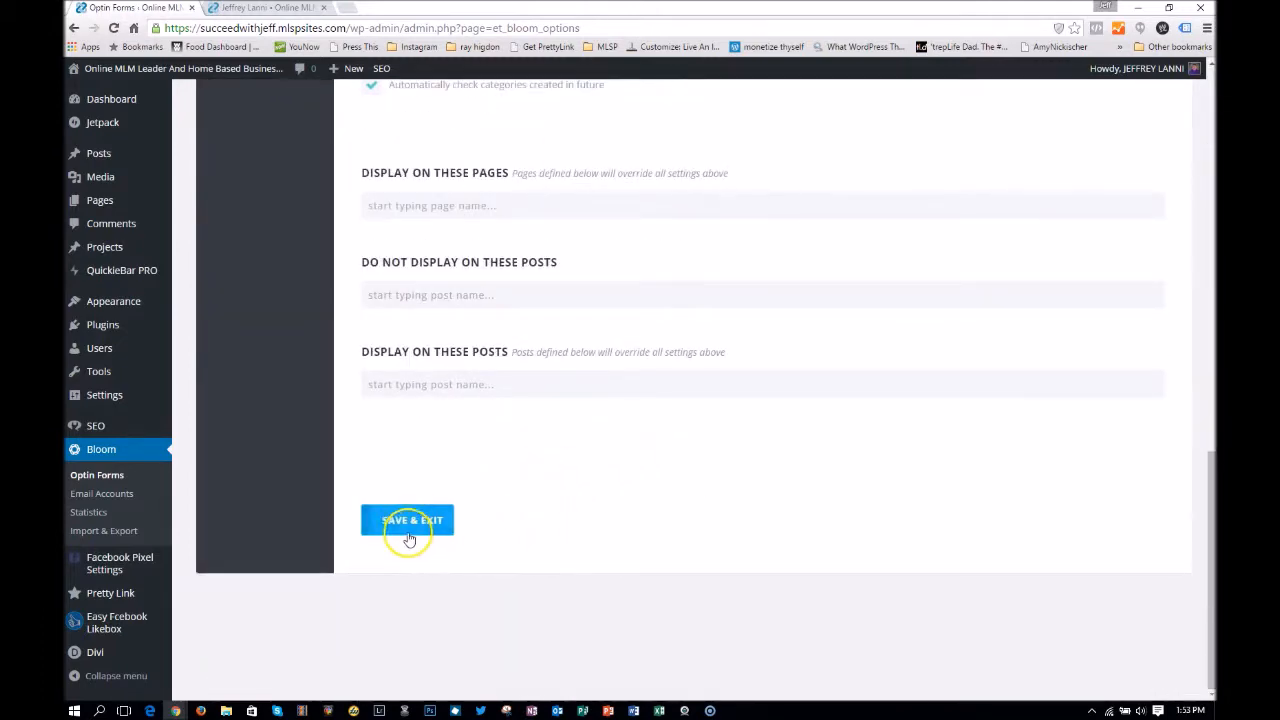
scroll(620, 440, "up", 12)
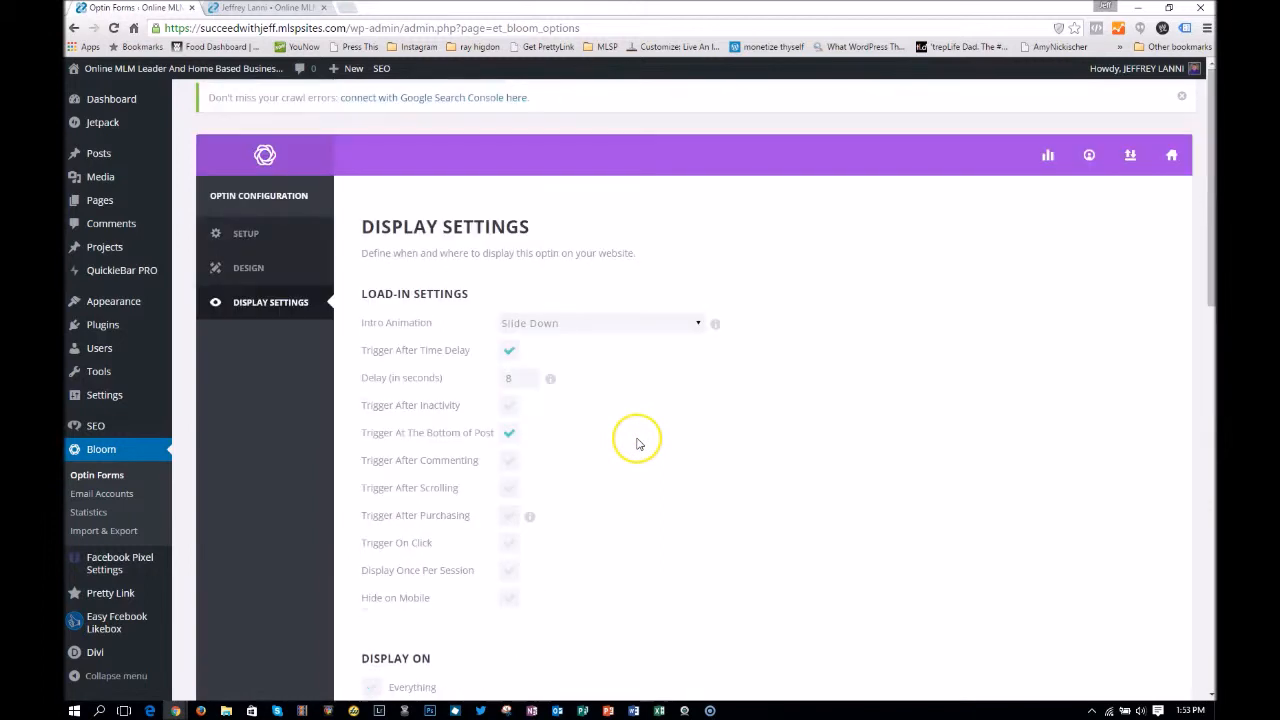
left_click(700, 325)
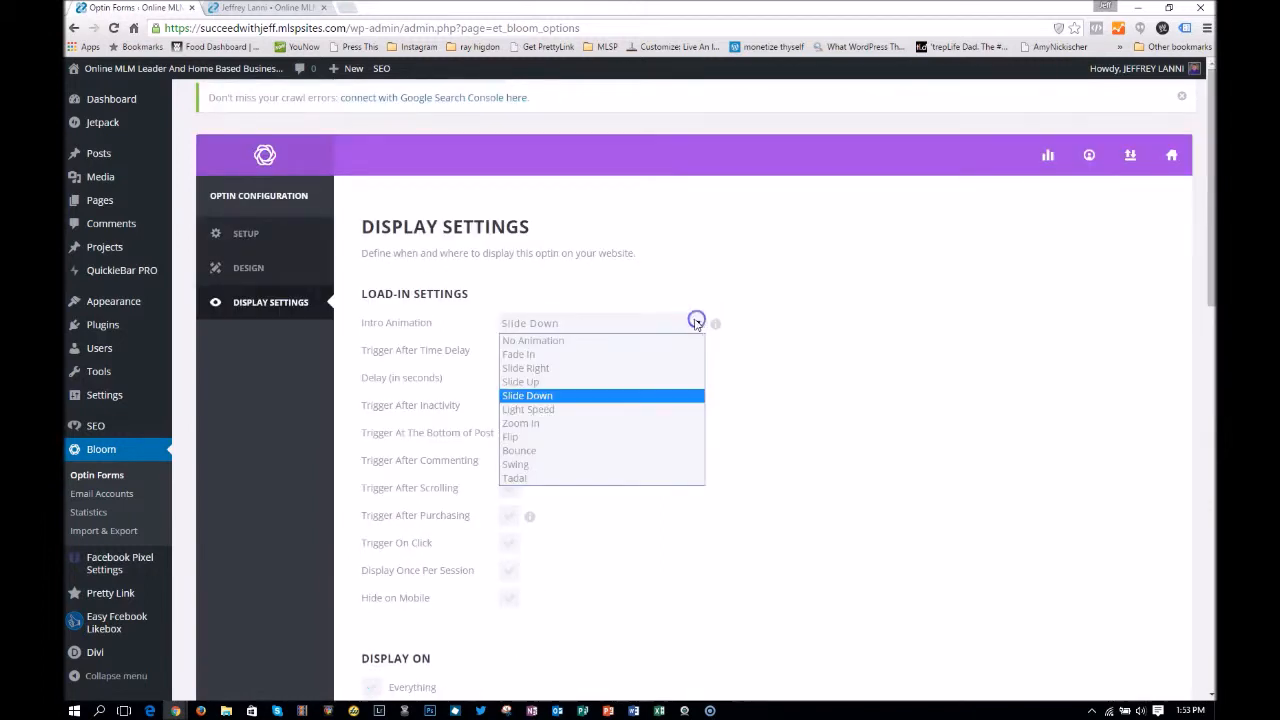
left_click(580, 368)
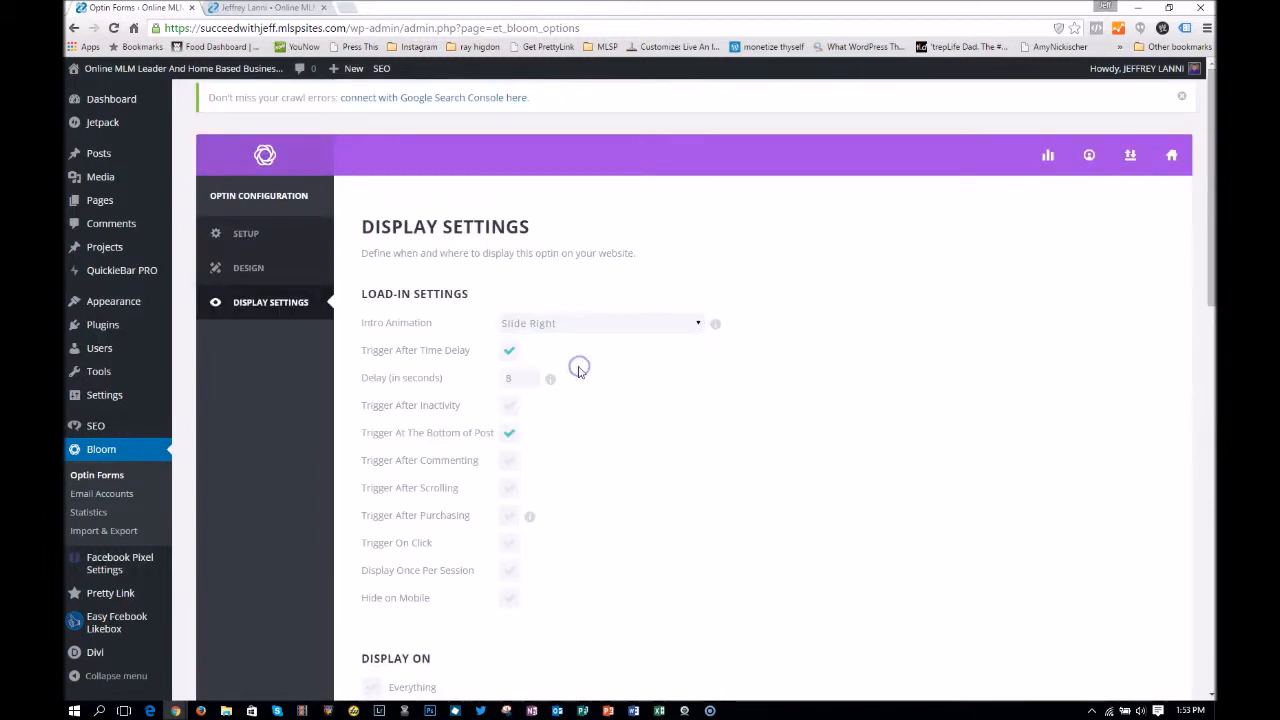
scroll(595, 380, "down", 10)
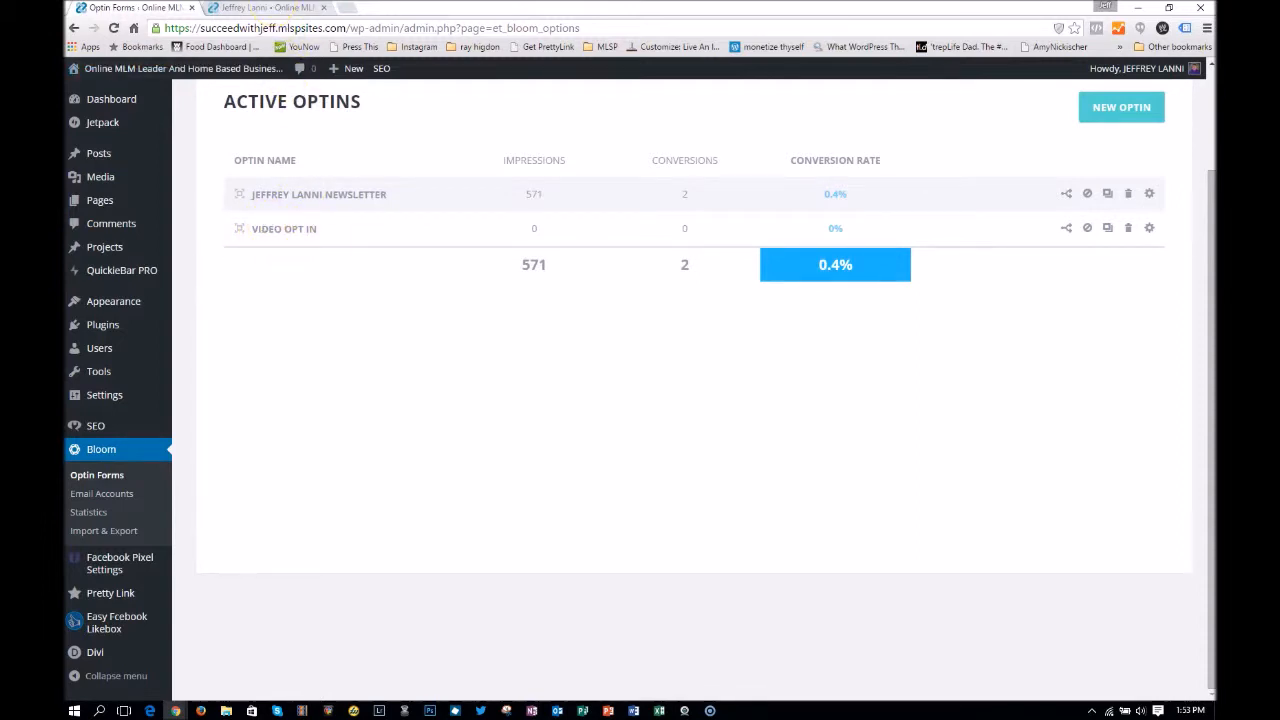
- Reload the live website's homepage to check which pop-ups load, and close both newsletter pop-ups
left_click(265, 7)
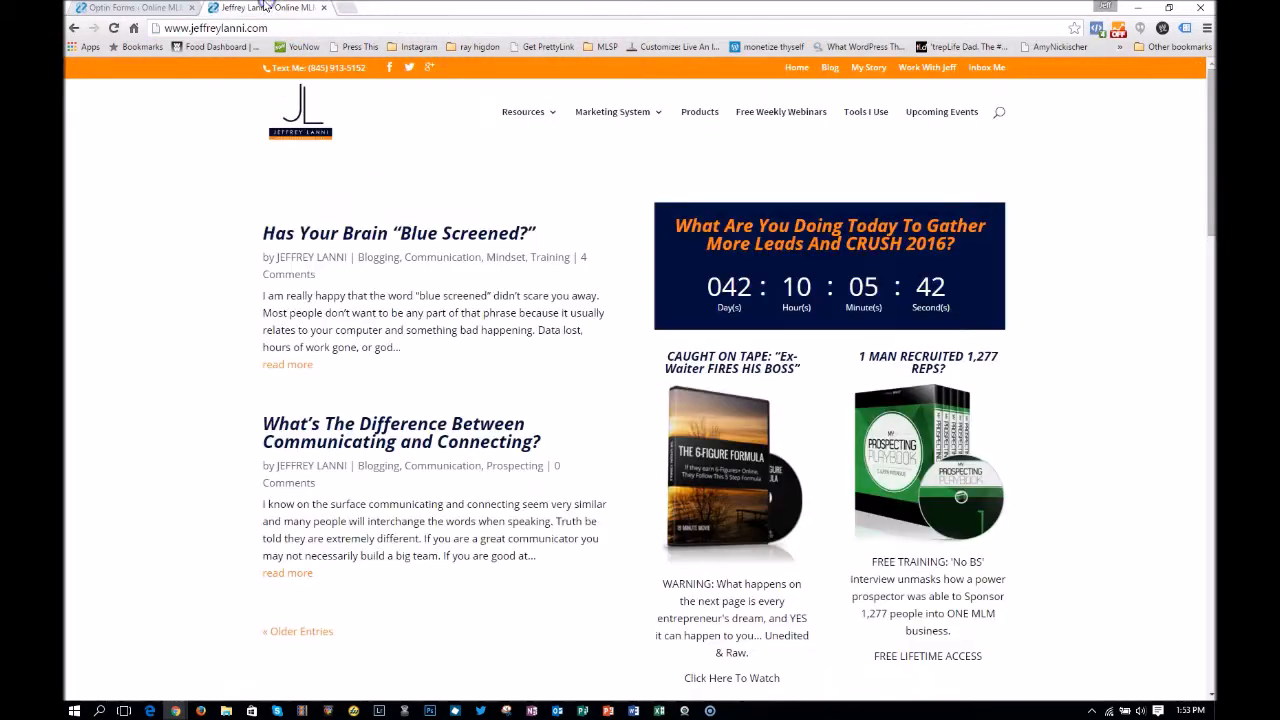
left_click(113, 29)
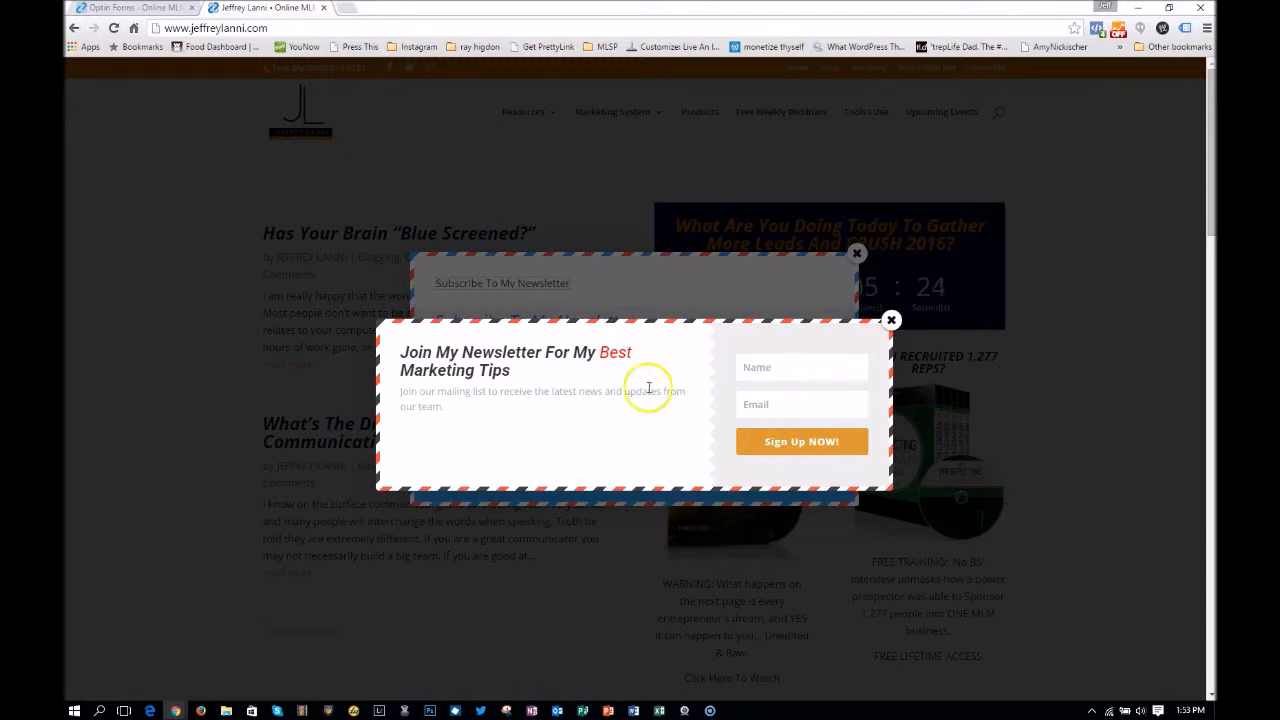
left_click(891, 321)
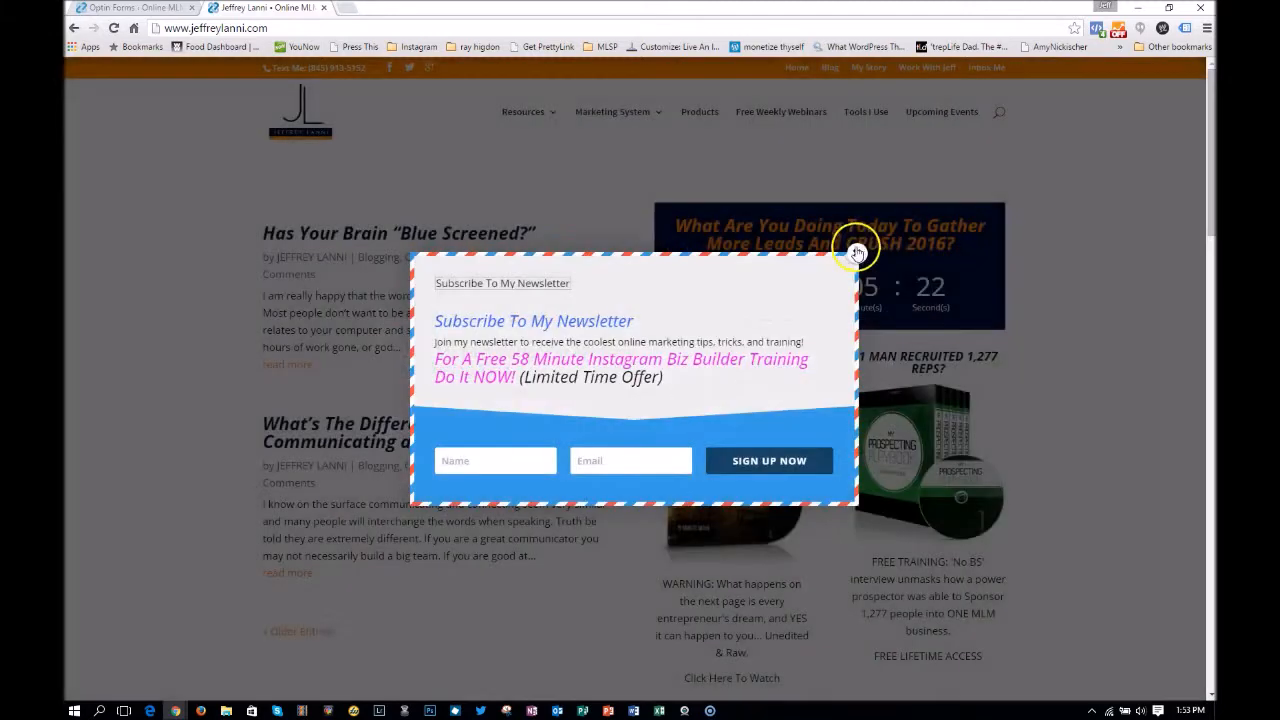
left_click(855, 250)
- Remove the Homepage from the display locations of the older newsletter optin in Bloom and save that optin
left_click(148, 8)
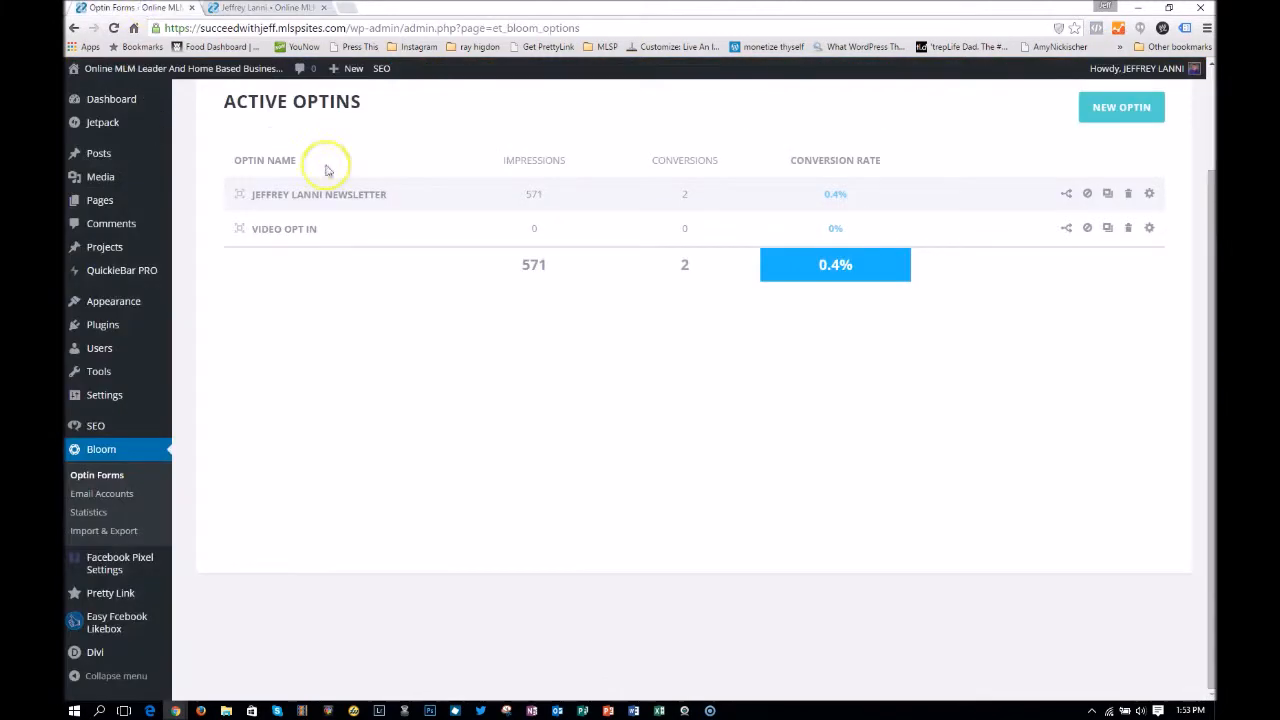
left_click(1149, 197)
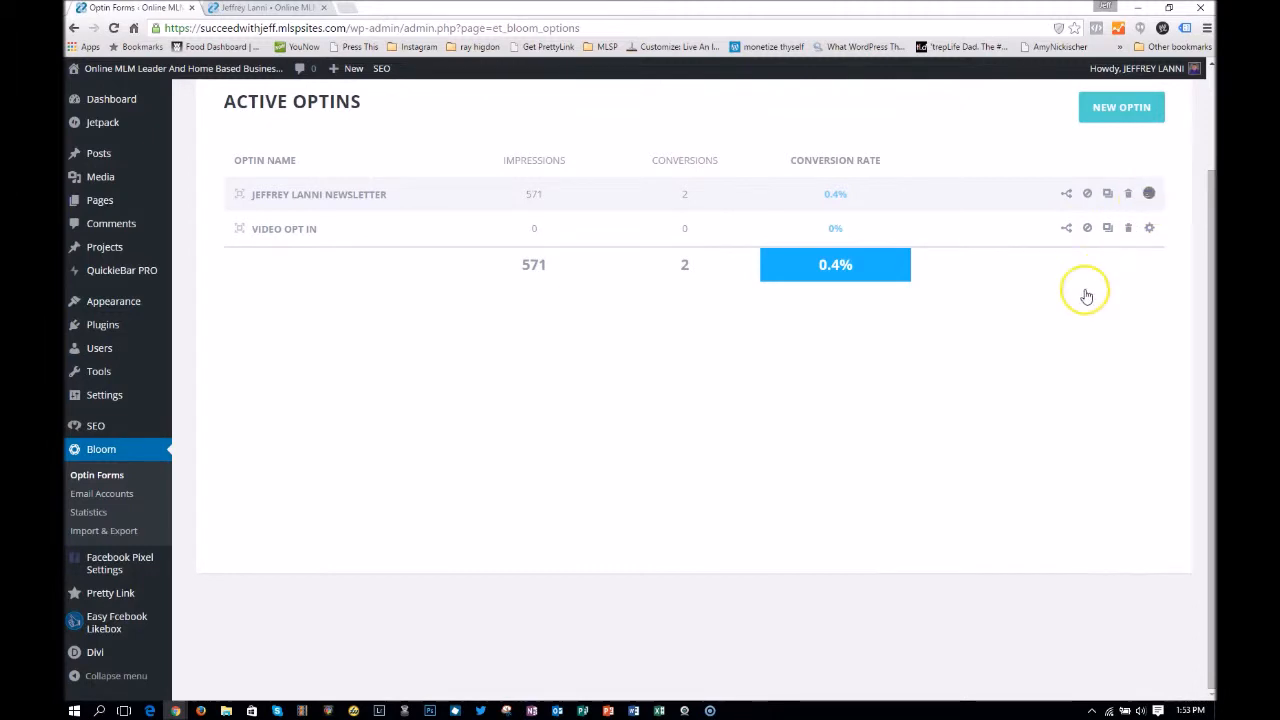
left_click(273, 247)
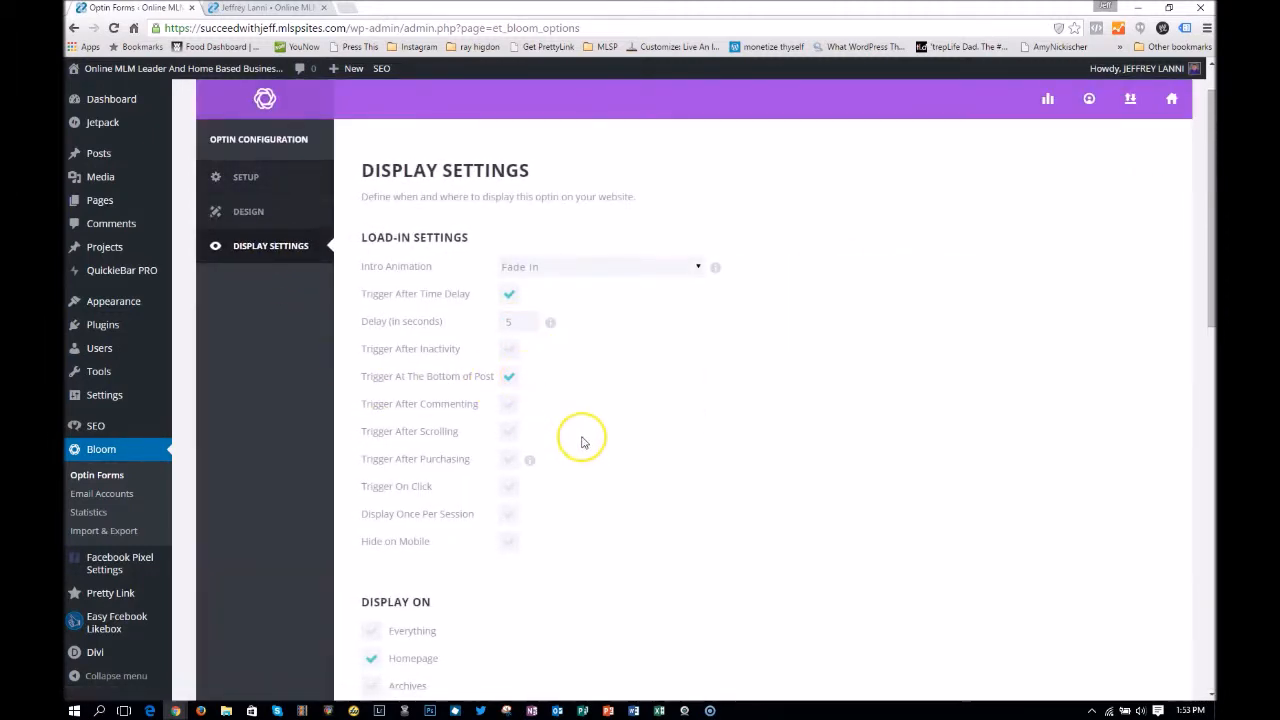
scroll(580, 437, "down", 4)
left_click(371, 247)
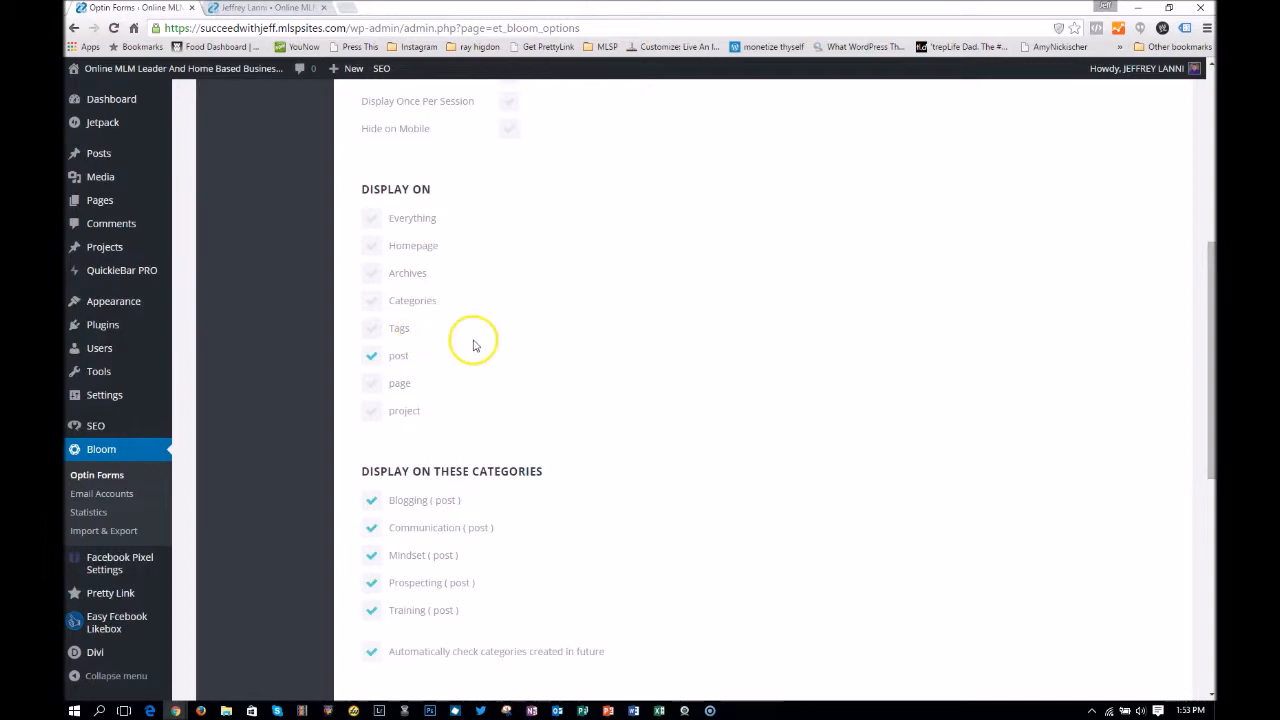
scroll(478, 343, "down", 5)
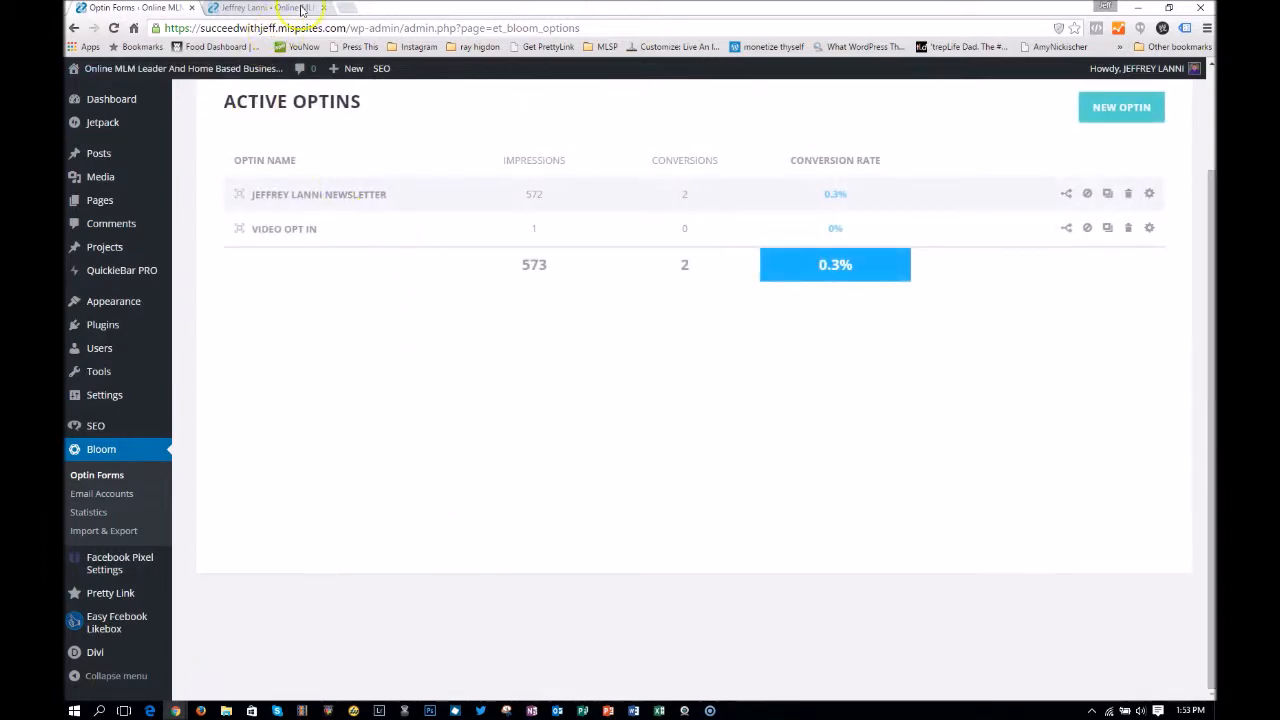
- Reload the live homepage to check the newsletter pop-up, close it, and return to Bloom's list of active optins
left_click(265, 7)
left_click(113, 28)
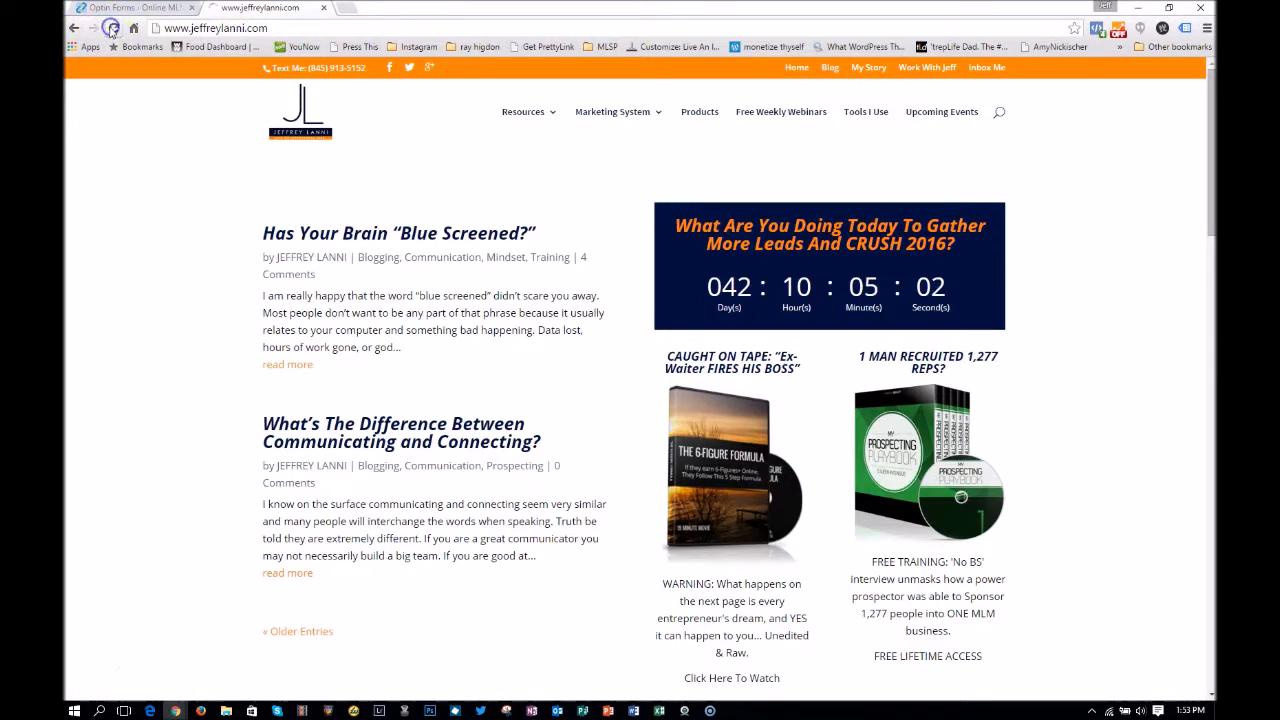
scroll(634, 329, "down", 1)
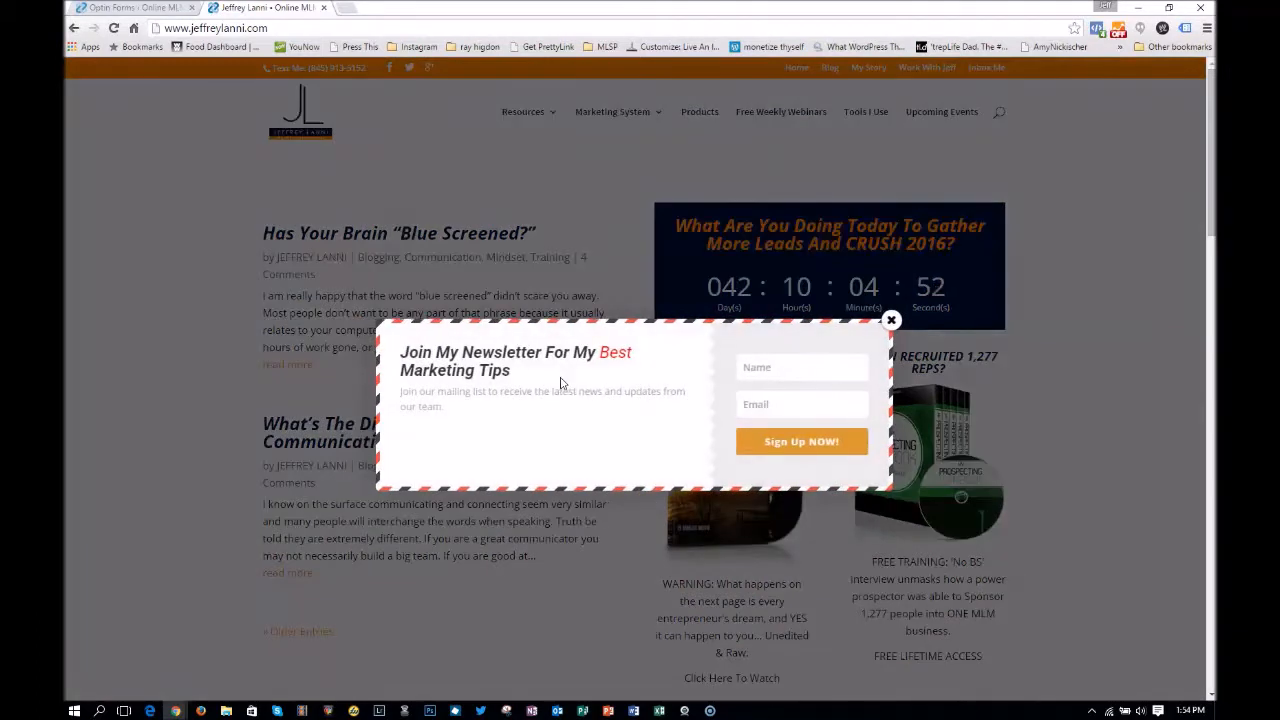
left_click(736, 360)
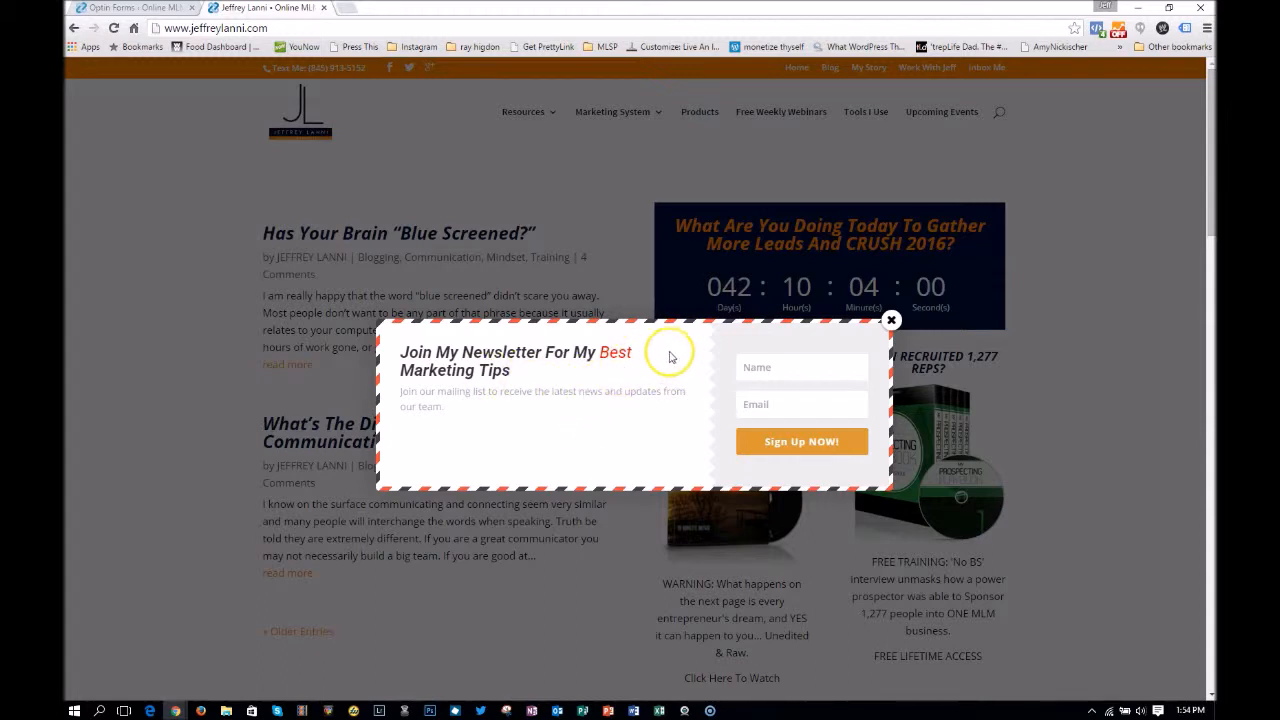
left_click(890, 323)
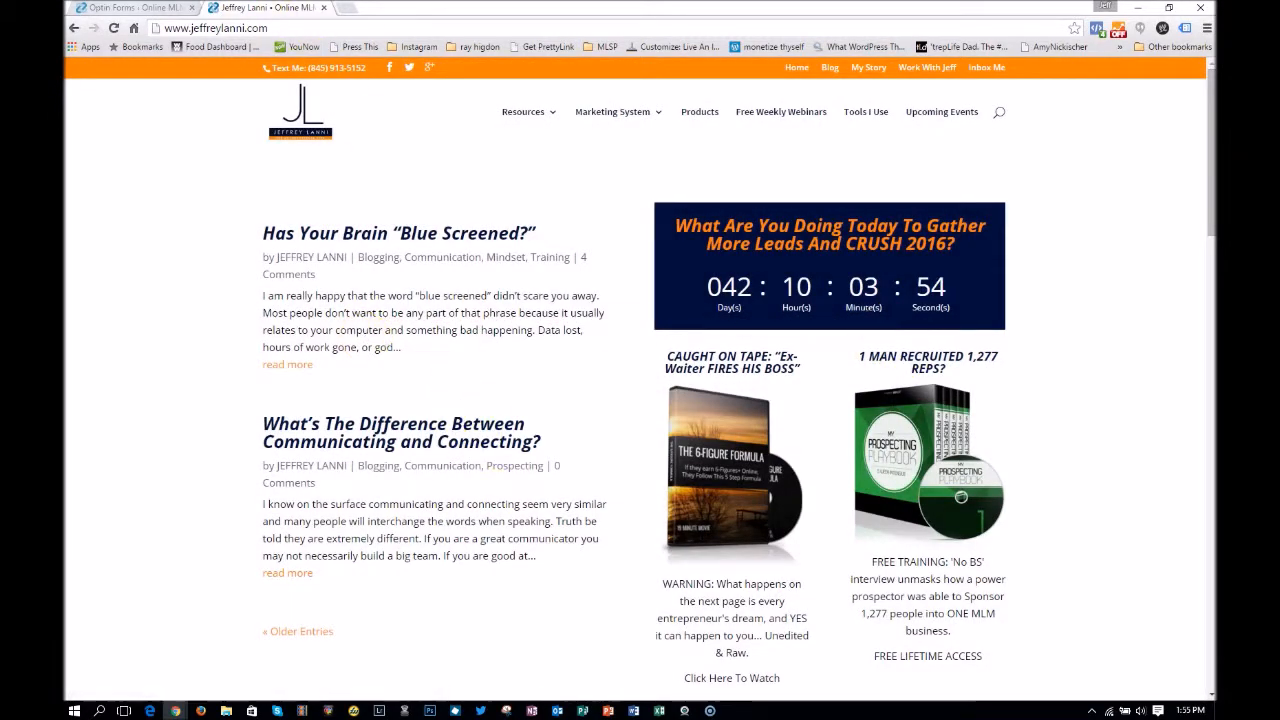
left_click(138, 8)
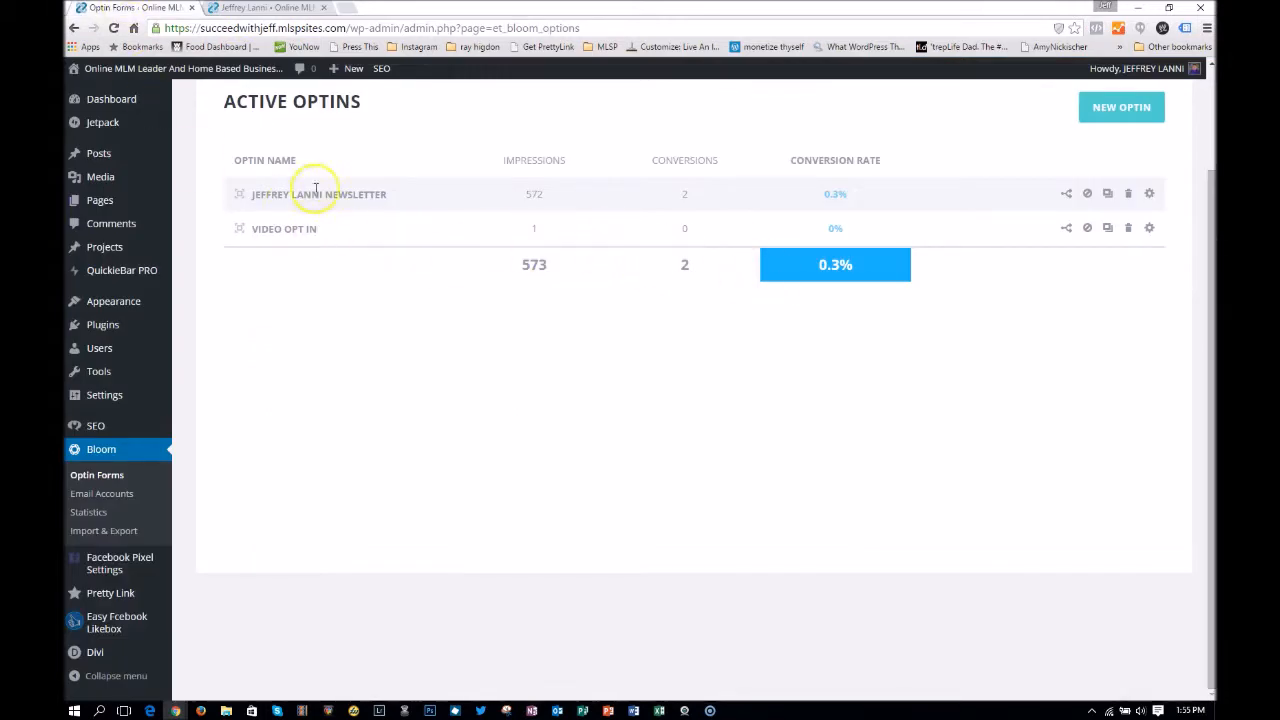